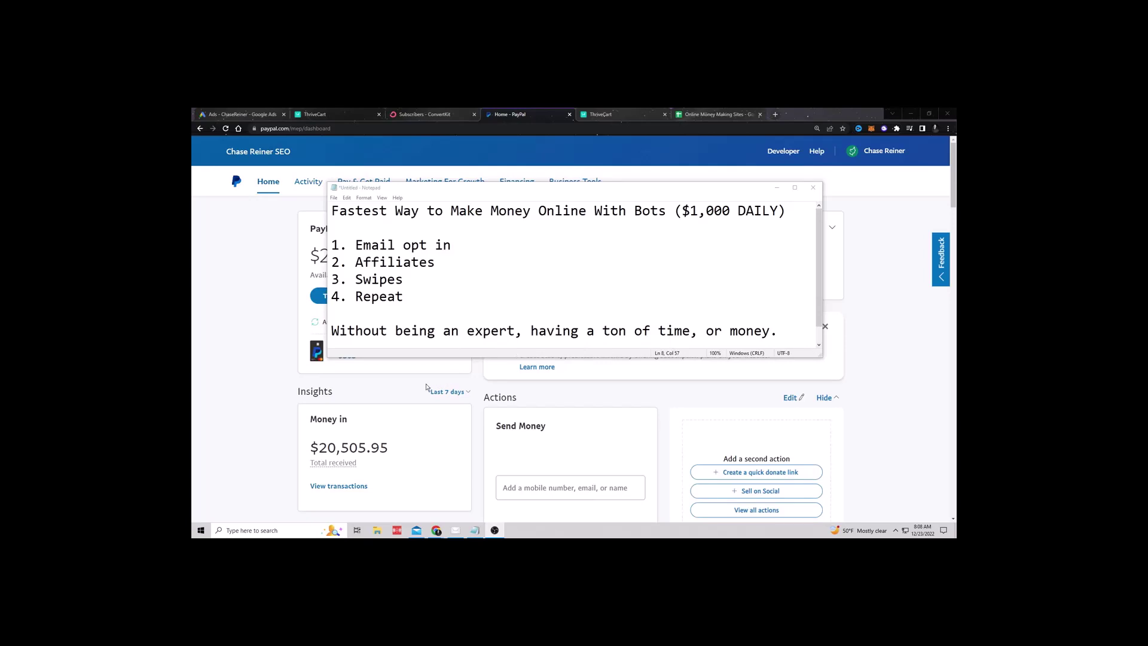
- Switch PayPal's dashboard insights from the last 7 days to the last 30 days
left_click(427, 387)
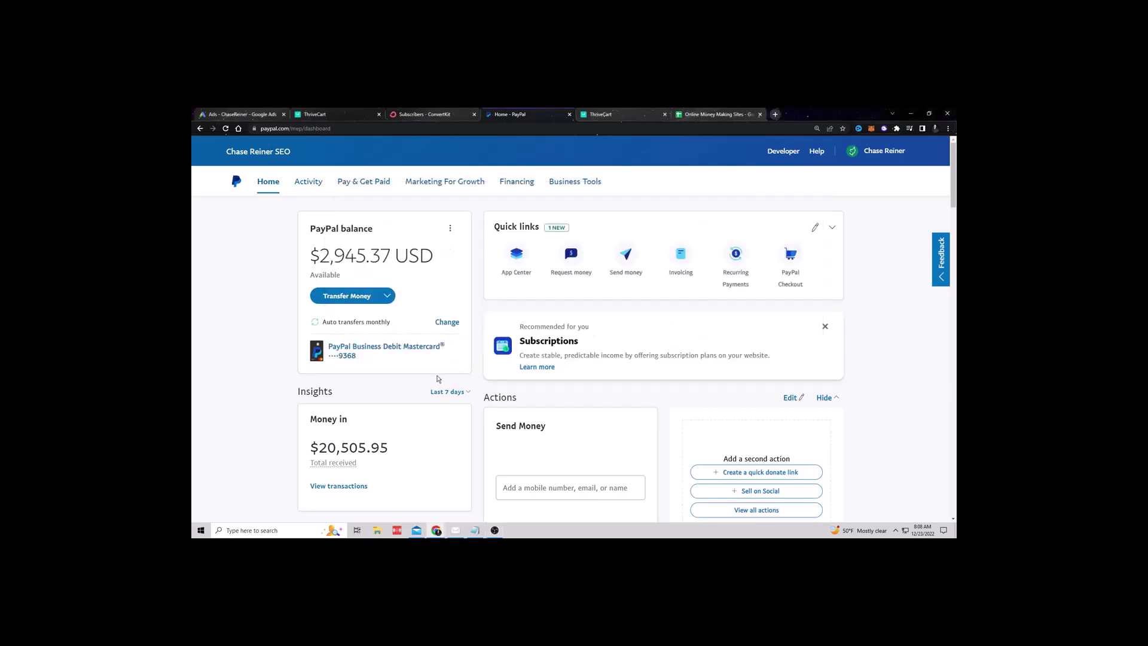
scroll(439, 378, "down", 2)
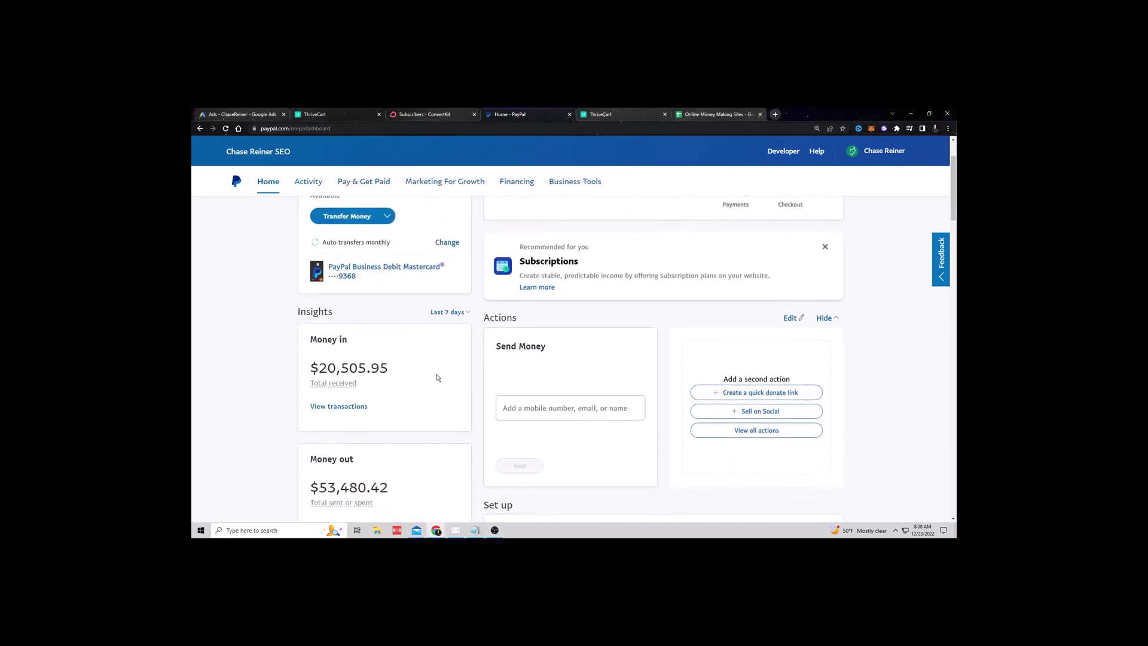
left_click(448, 313)
left_click(432, 353)
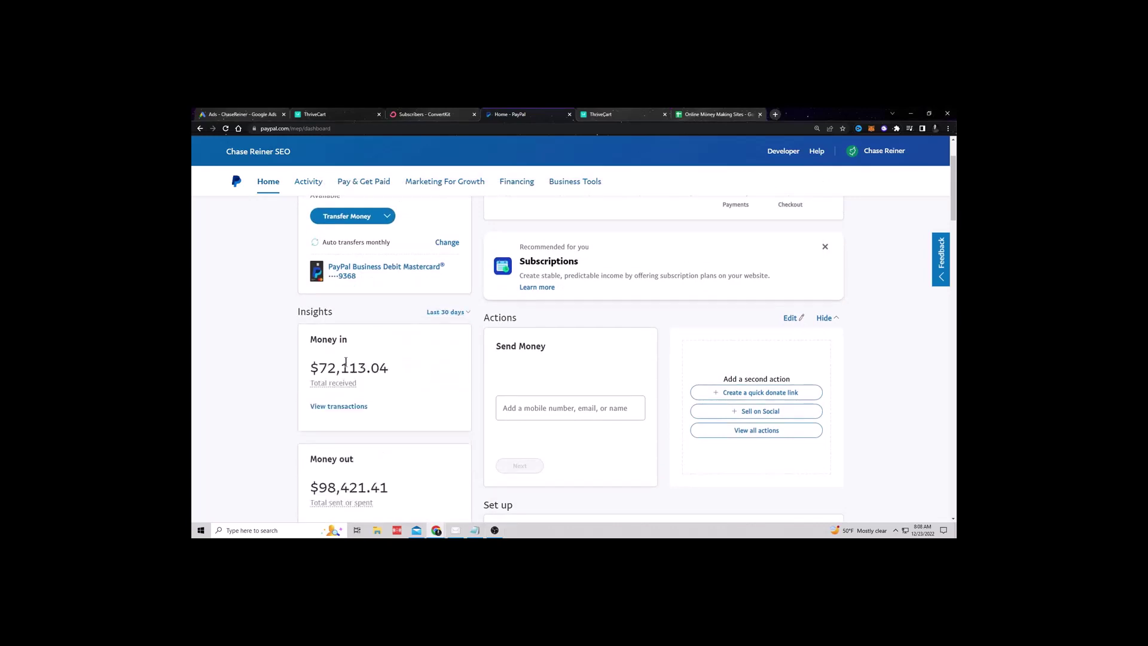
- Highlight the $72,113.04 money-in total, then return to the Notepad outline
left_click_drag(318, 367, 396, 371)
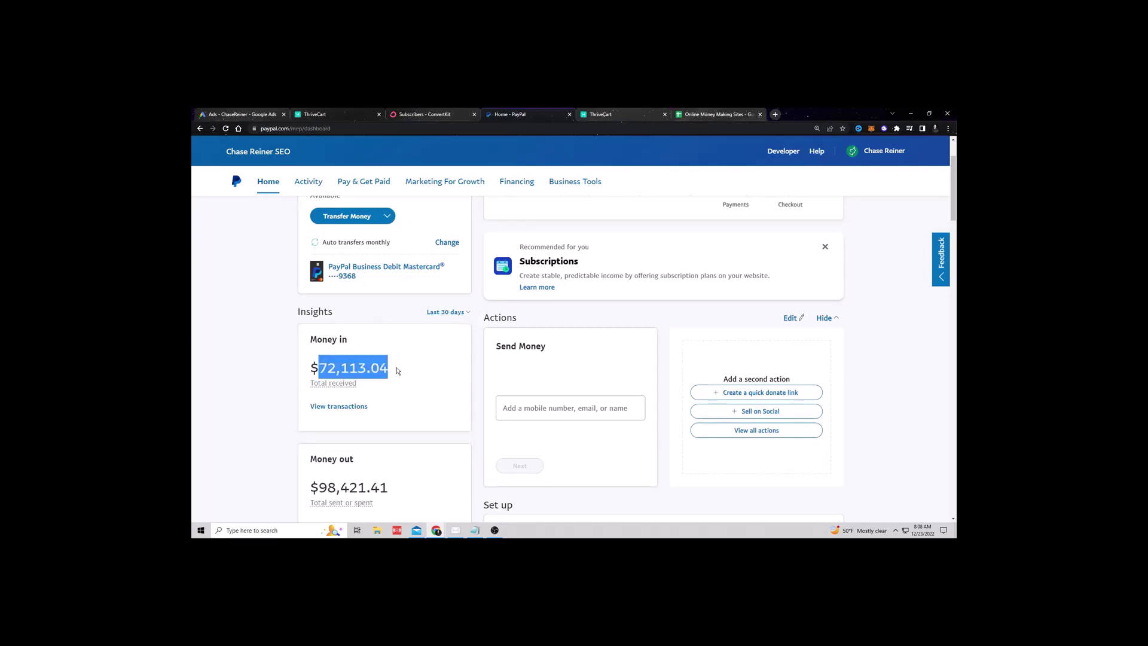
left_click(399, 372)
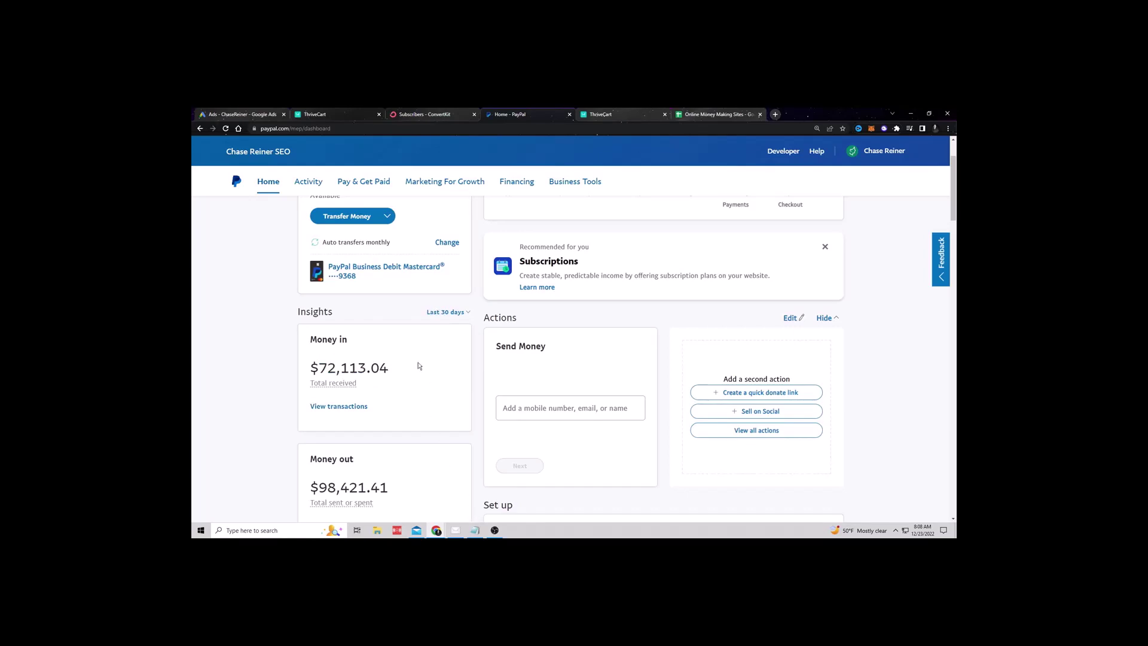
left_click(475, 530)
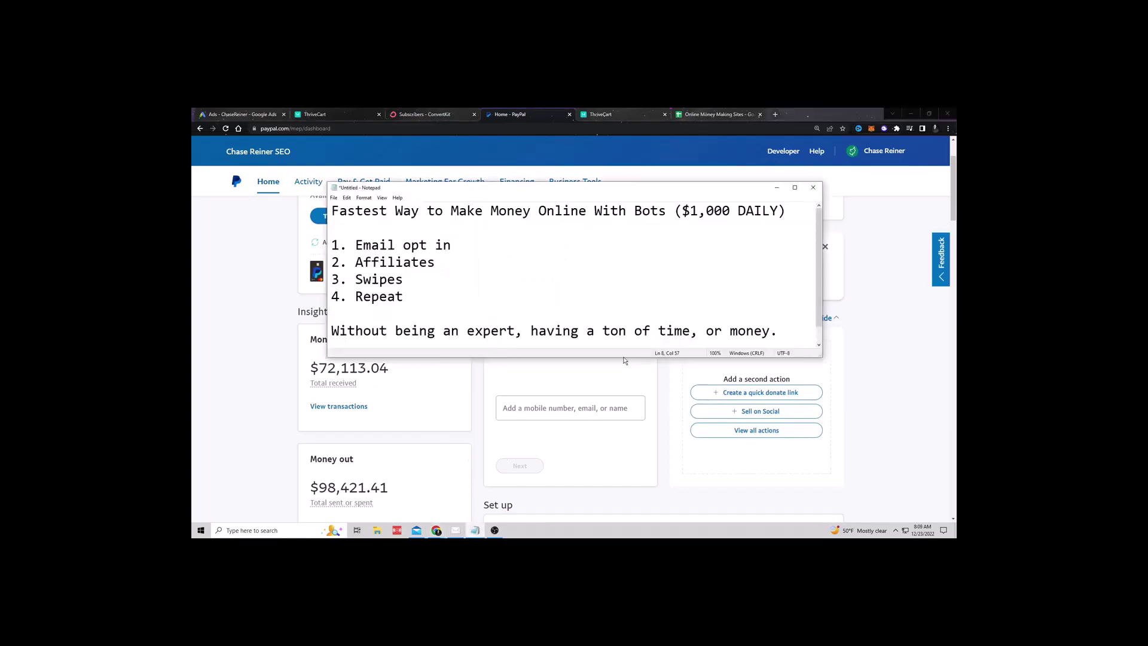
- Resize and lower the Notepad window, adding blank lines after 'time, or money.'
left_click_drag(622, 358, 621, 434)
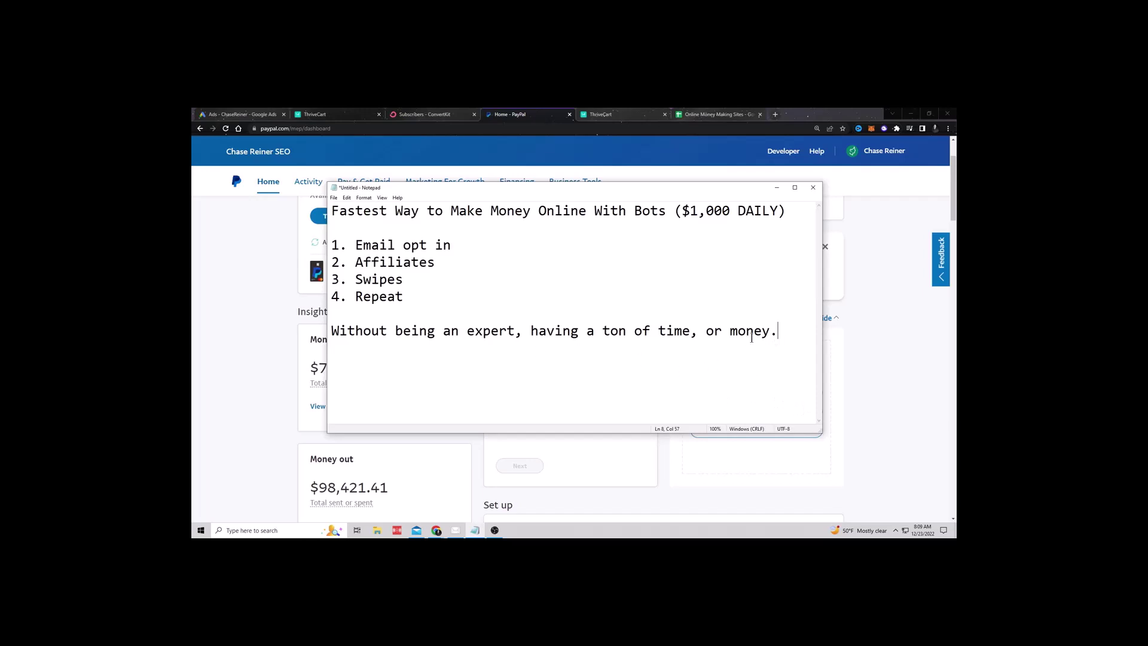
left_click_drag(575, 192, 569, 211)
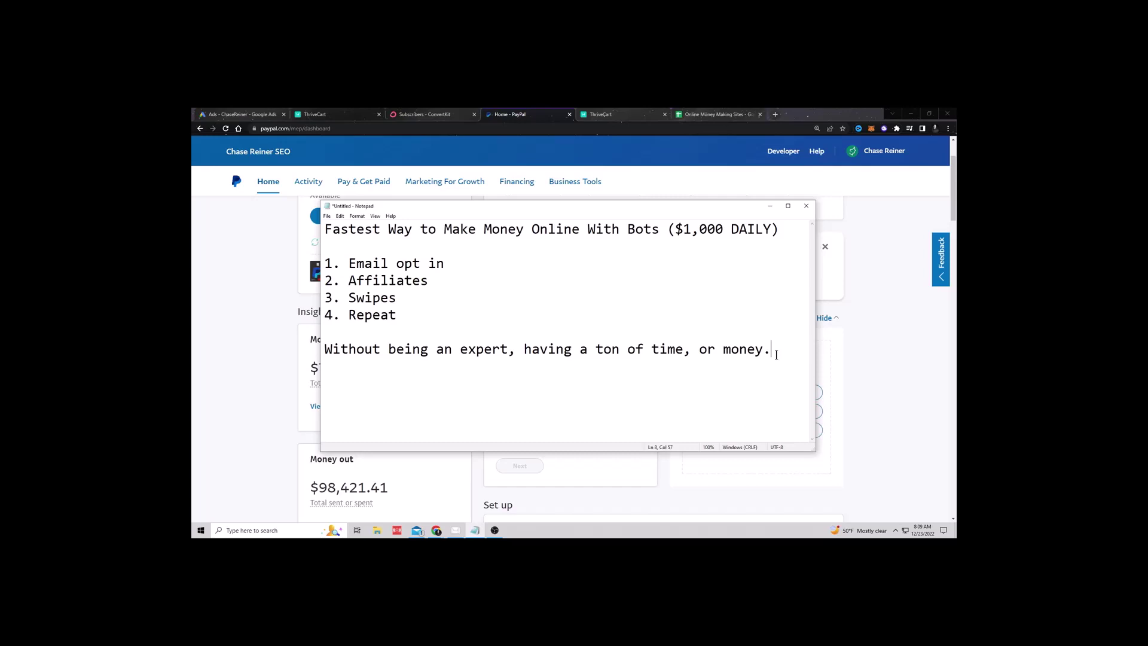
key("Return")
key("Return")
left_click_drag(808, 453, 784, 431)
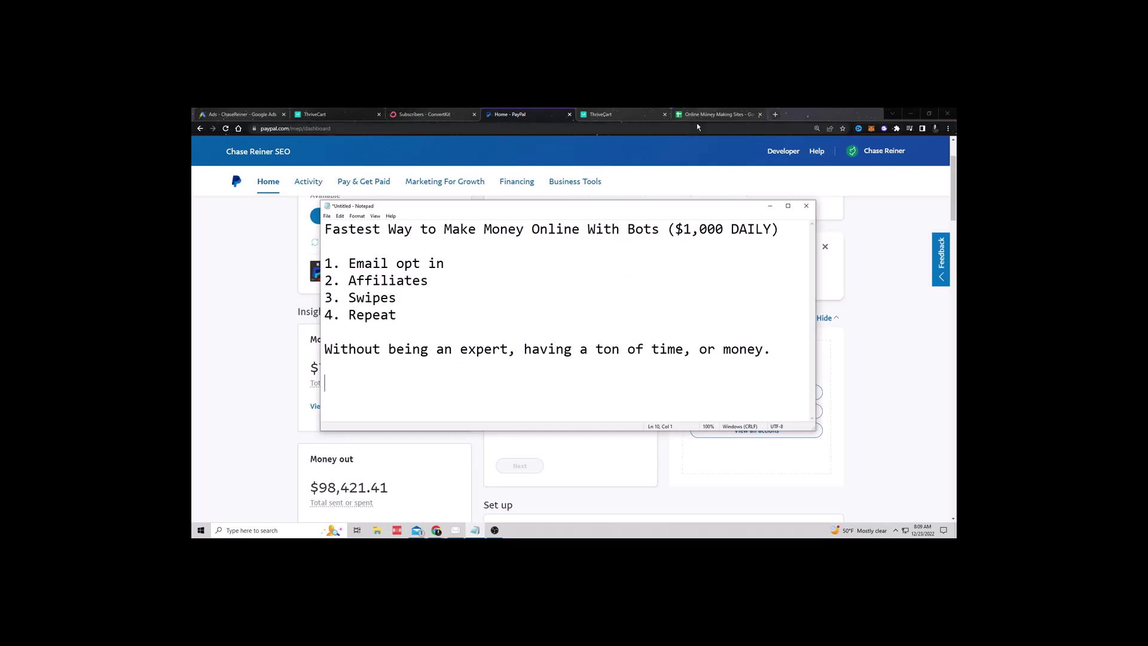
- Open the Fortune Bots ck.page landing page in a new tab
left_click(774, 115)
type("fprt")
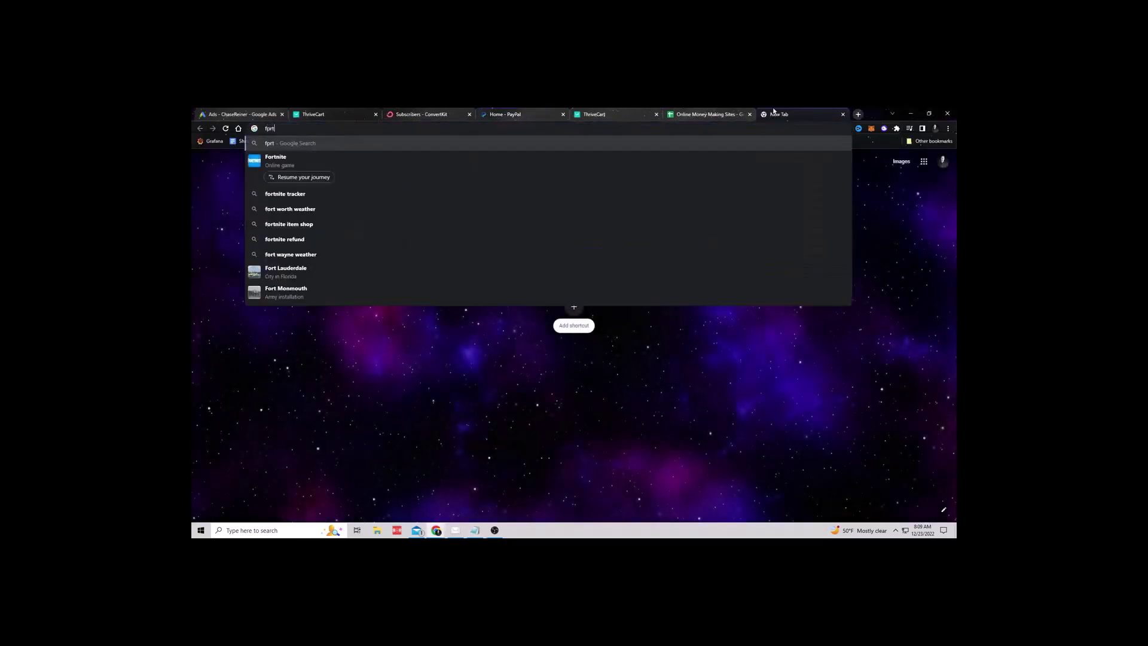
key("BackSpace")
key("BackSpace")
key("BackSpace")
type("ortune")
key("Return")
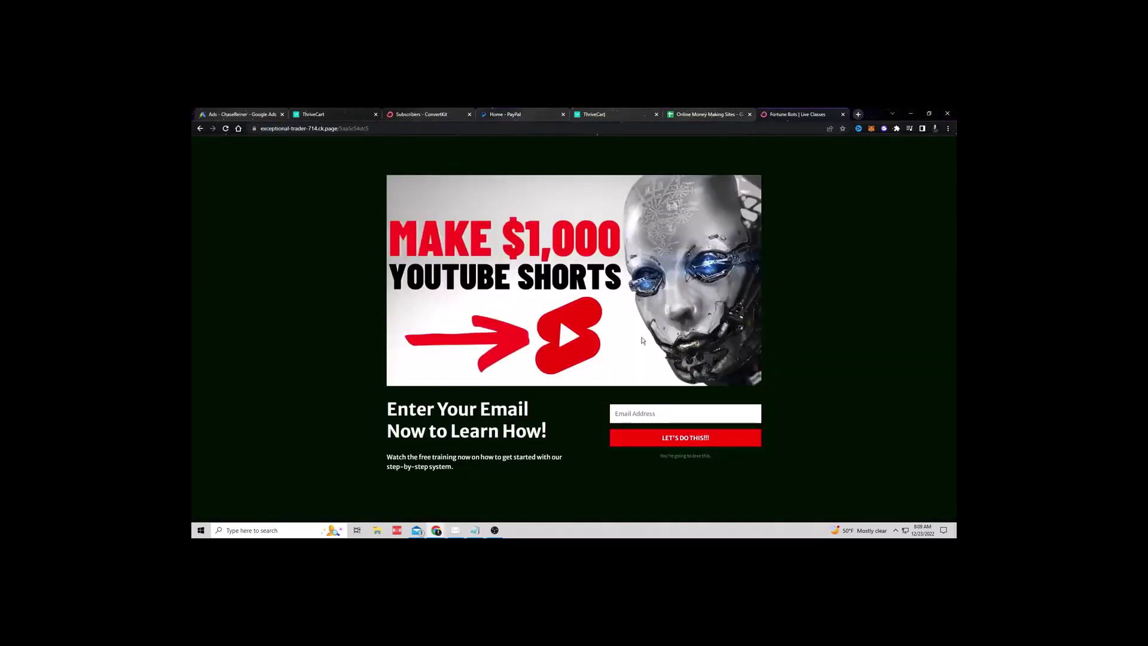
- Submit a saved test email, pass the reCAPTCHA check, and confirm the subscription
left_click(628, 418)
left_click(661, 444)
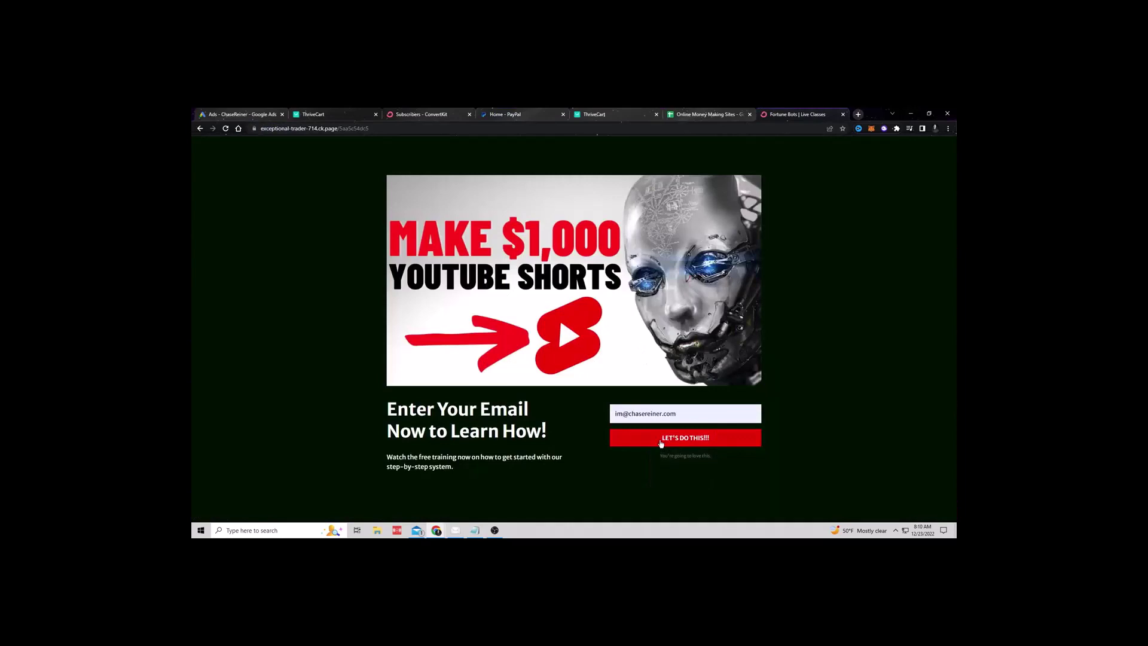
left_click(661, 443)
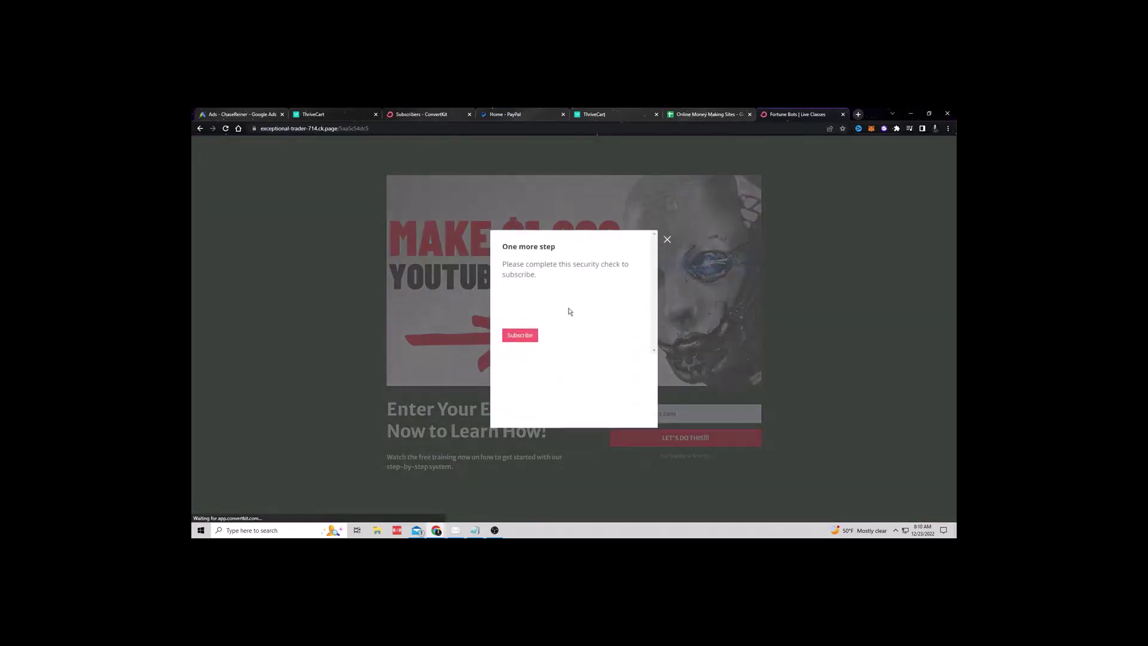
left_click(514, 304)
left_click(519, 334)
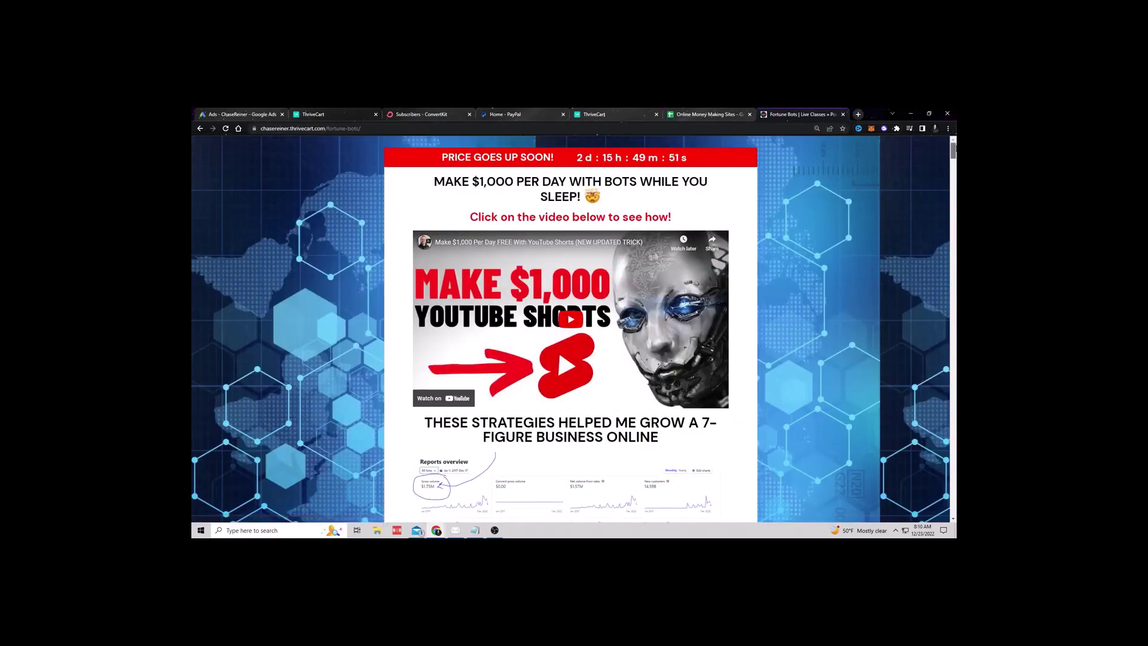
- Scroll the Fortune Bots sales page to the $87,545.43 PayPal screenshot and member testimonials
scroll(571, 329, "down", 5)
scroll(570, 329, "down", 9)
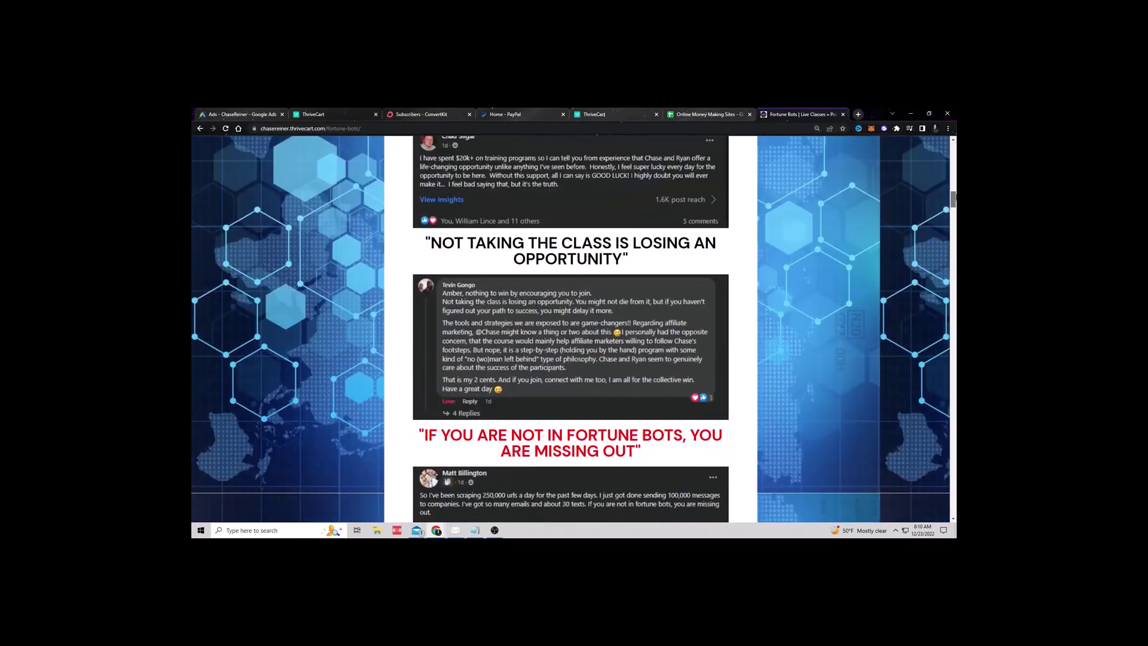
scroll(913, 219, "up", 1)
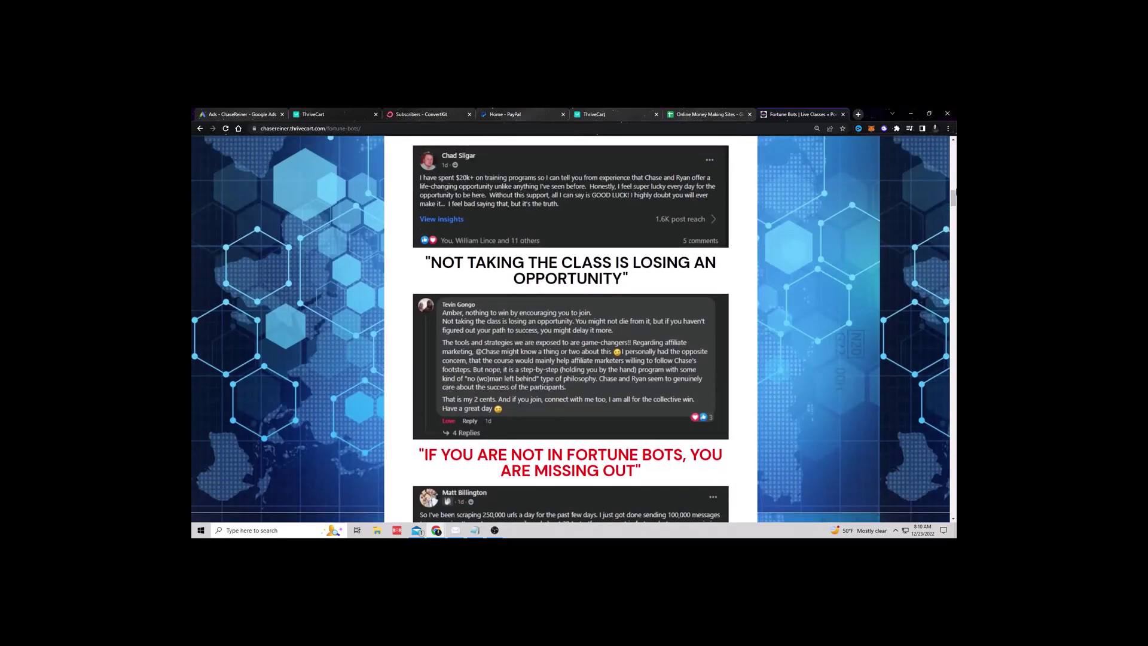
scroll(571, 329, "down", 4)
scroll(571, 329, "down", 4)
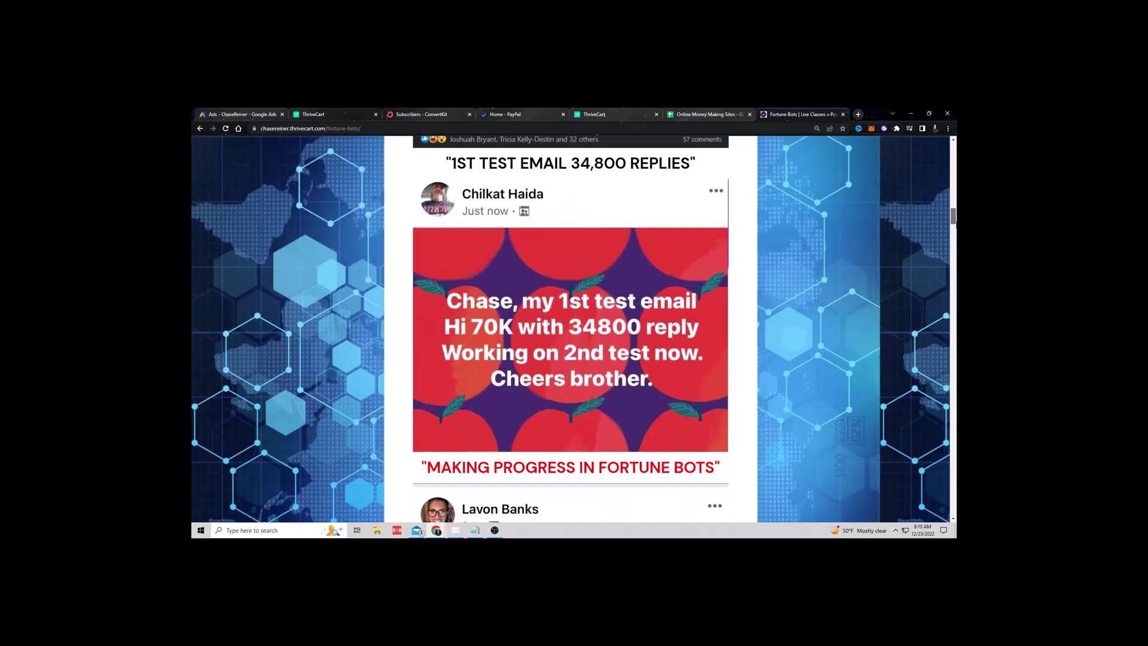
scroll(571, 329, "down", 3)
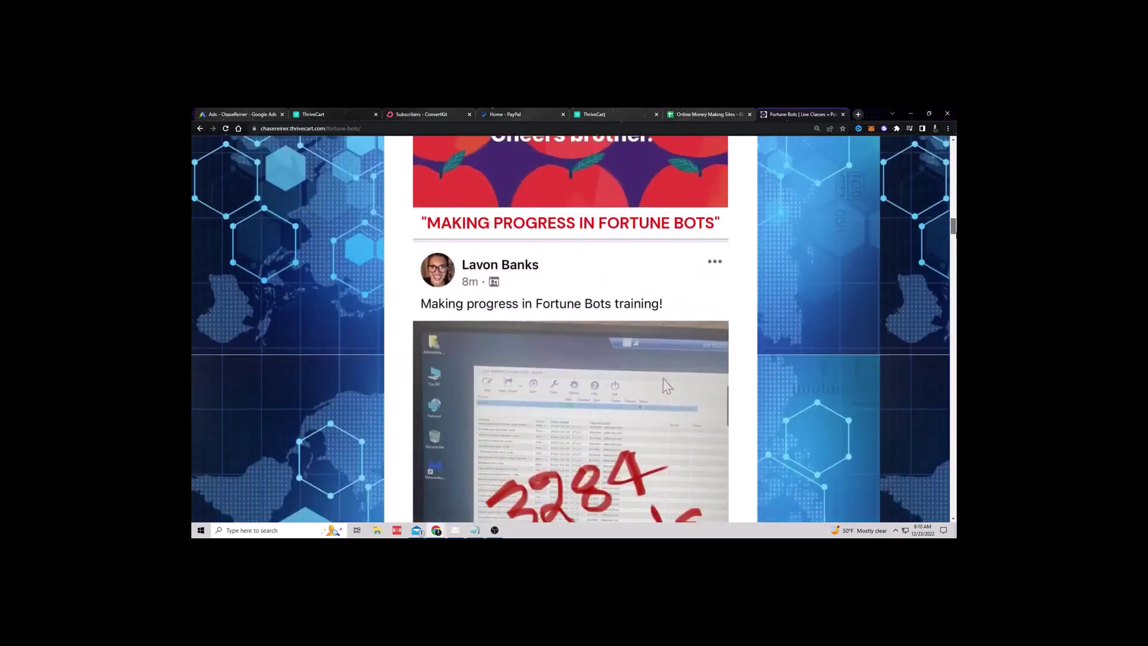
scroll(571, 329, "down", 10)
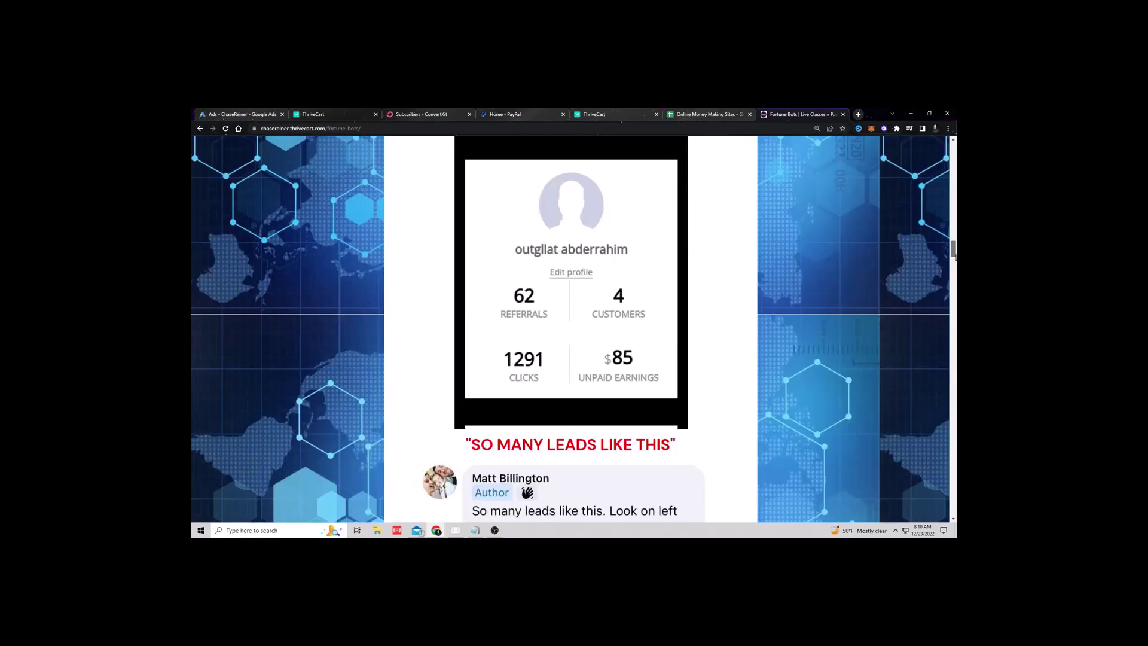
left_click_drag(955, 251, 956, 189)
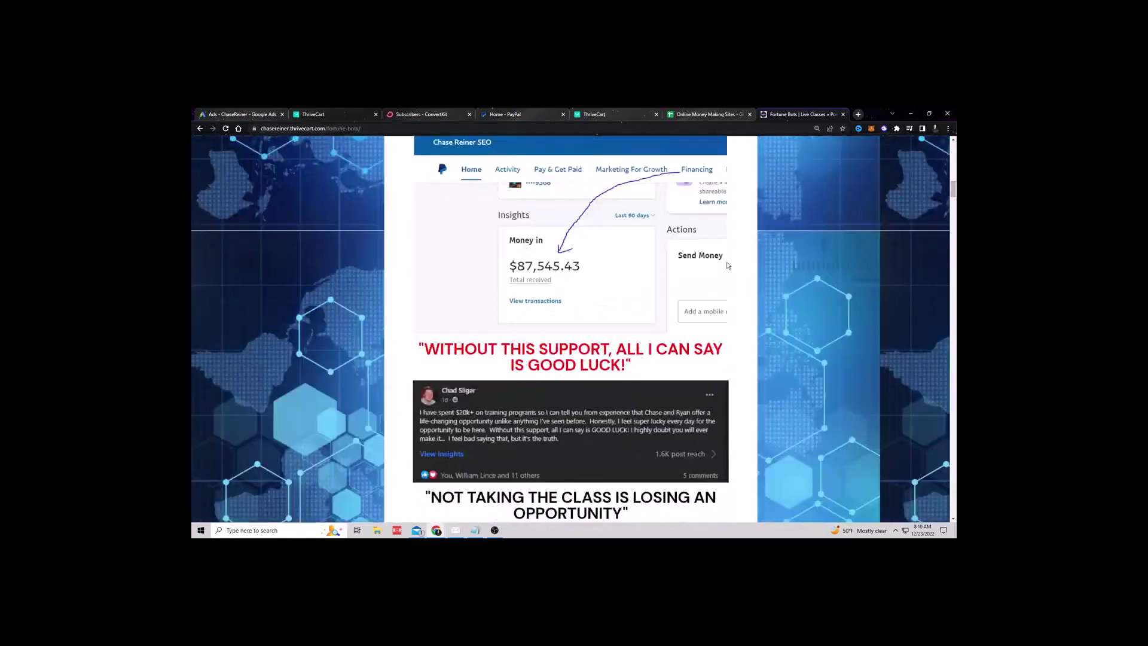
- Bring the Notepad outline back, enlarge its window, and highlight the 'Email opt in' step
left_click(475, 531)
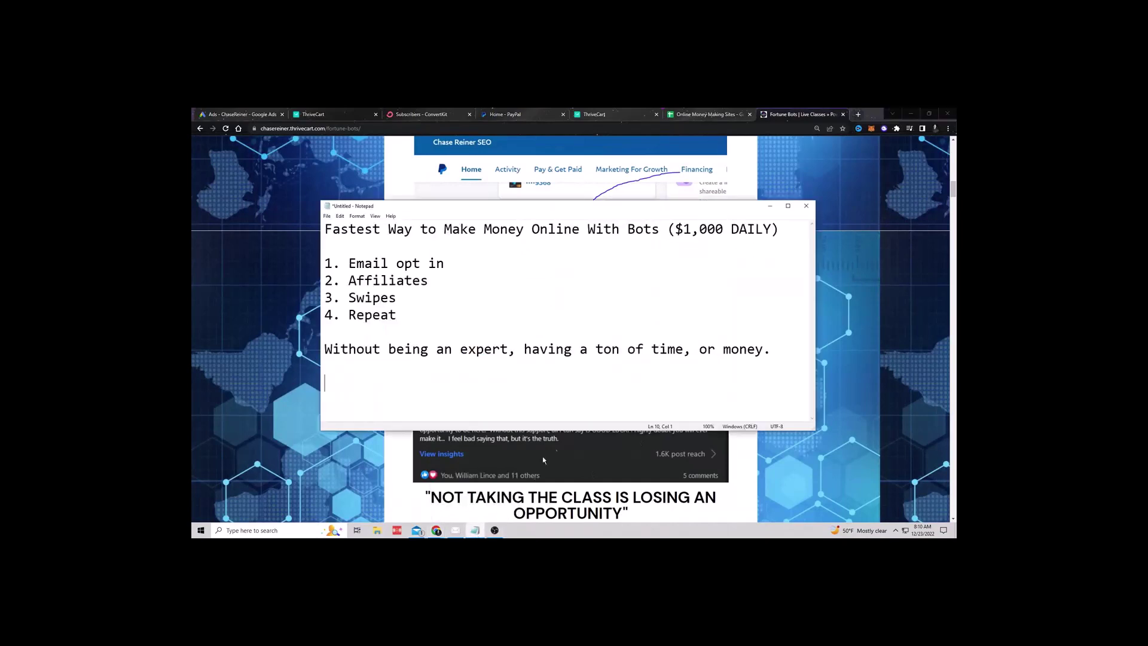
left_click_drag(491, 264, 340, 265)
left_click(389, 264)
left_click(537, 387)
left_click_drag(814, 430, 873, 471)
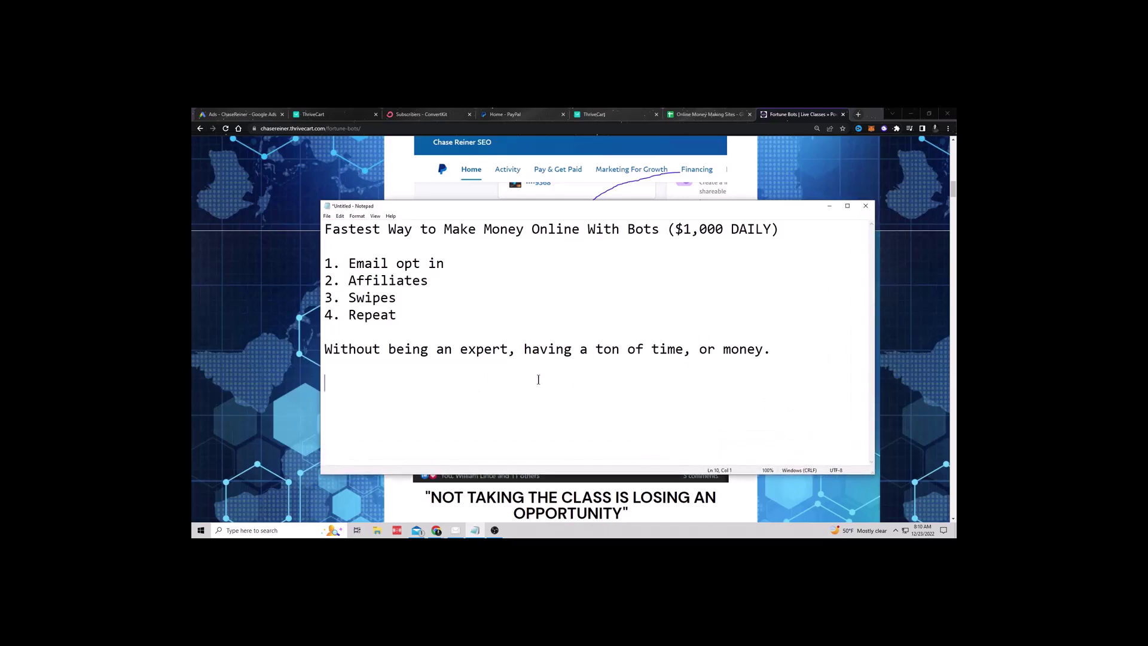
left_click_drag(341, 264, 479, 259)
left_click(444, 371)
- Add 'YES' on a new line below the closing sentence and highlight it
key("Return")
type("YES")
left_click_drag(357, 380, 286, 387)
scroll(372, 384, "up", 5)
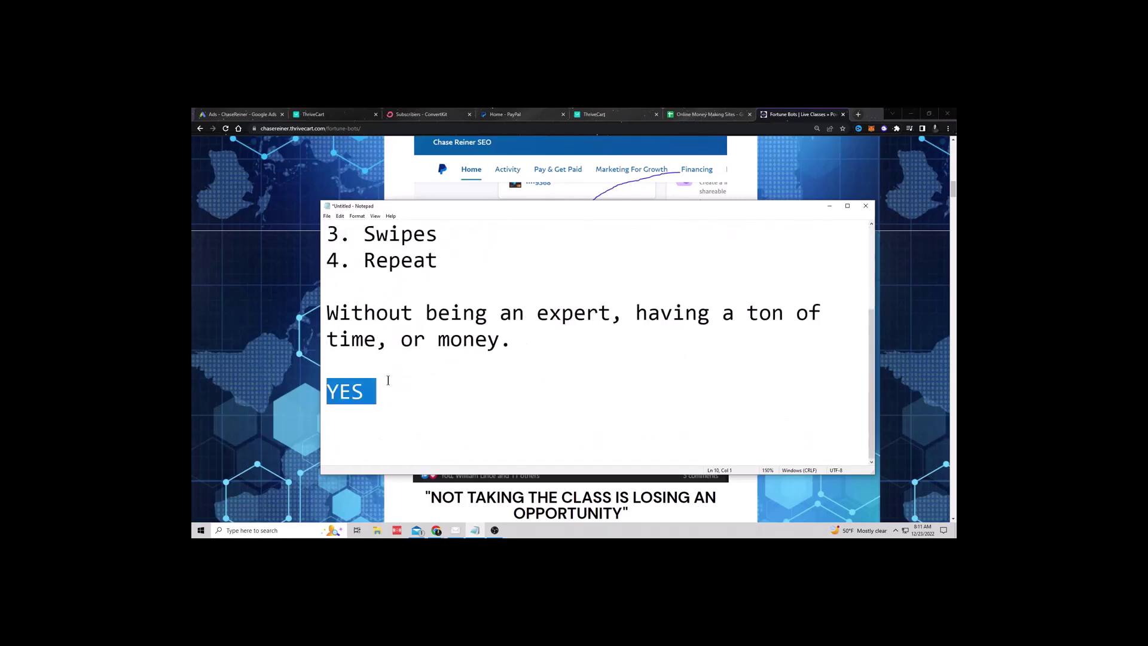
left_click_drag(385, 382, 302, 390)
left_click(377, 392)
left_click(407, 394)
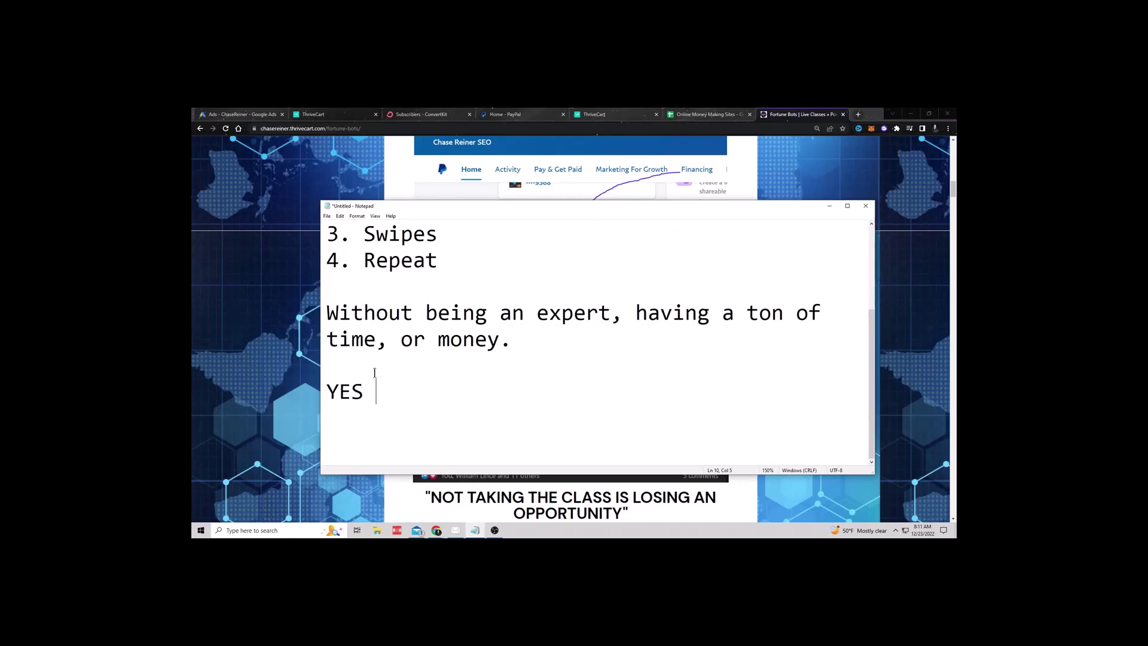
left_click_drag(366, 382, 319, 387)
left_click(404, 394)
left_click_drag(371, 389, 328, 393)
left_click(411, 398)
scroll(570, 368, "up", 2)
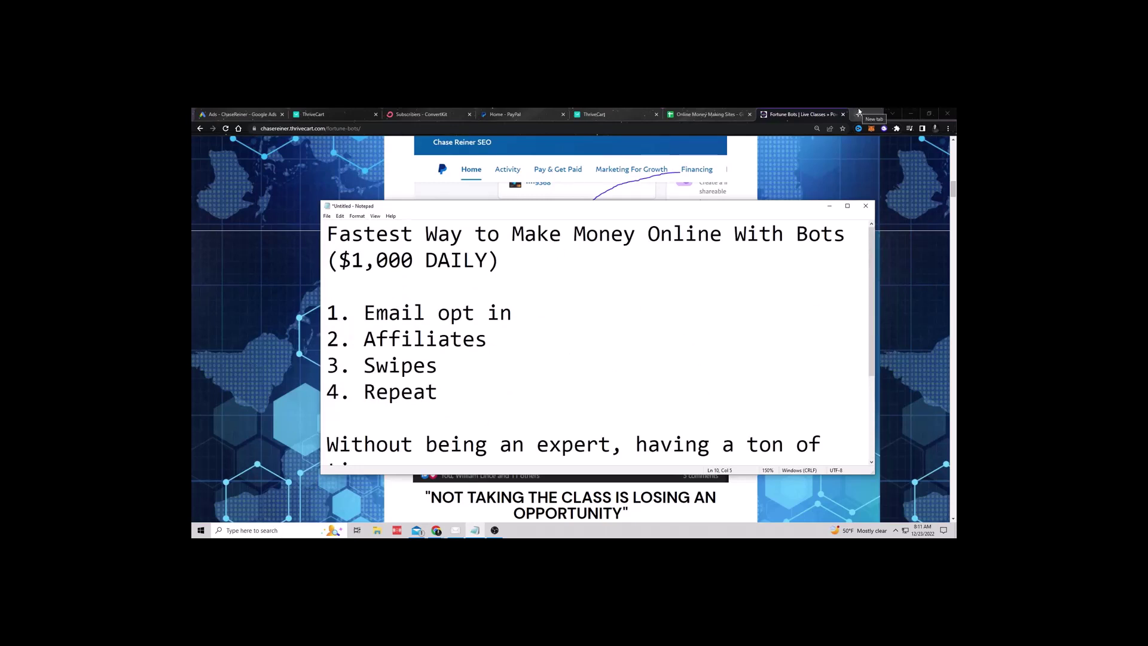
- Highlight 'Email opt in', nudge the notes window, and close the ConvertKit Subscribers tab
left_click_drag(364, 313, 513, 319)
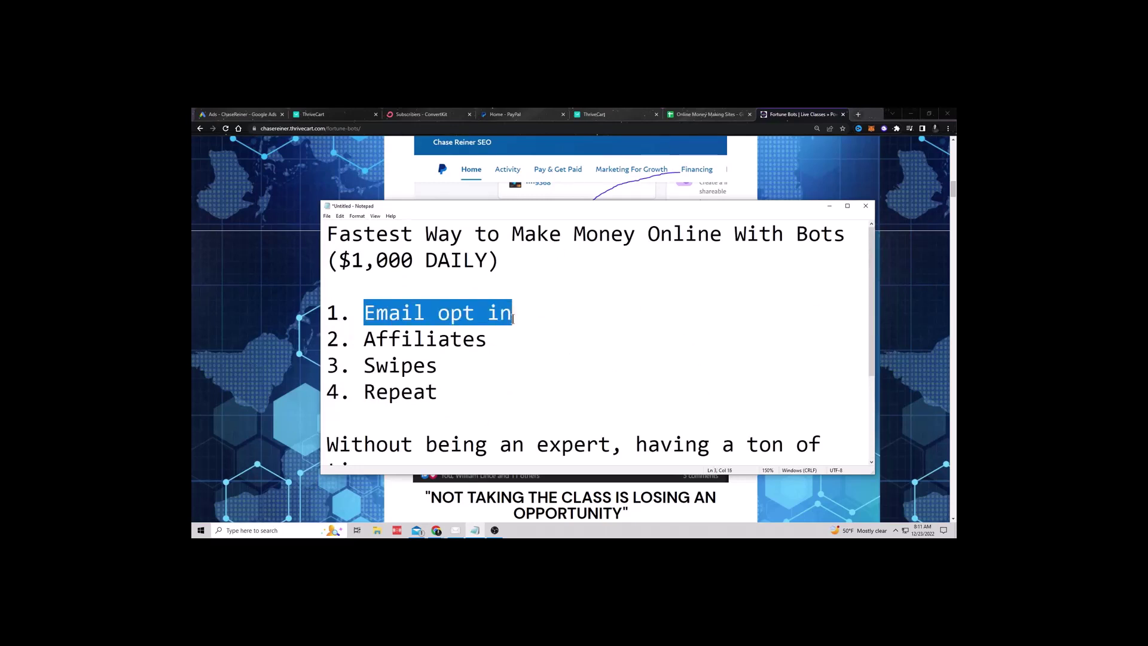
left_click(536, 312)
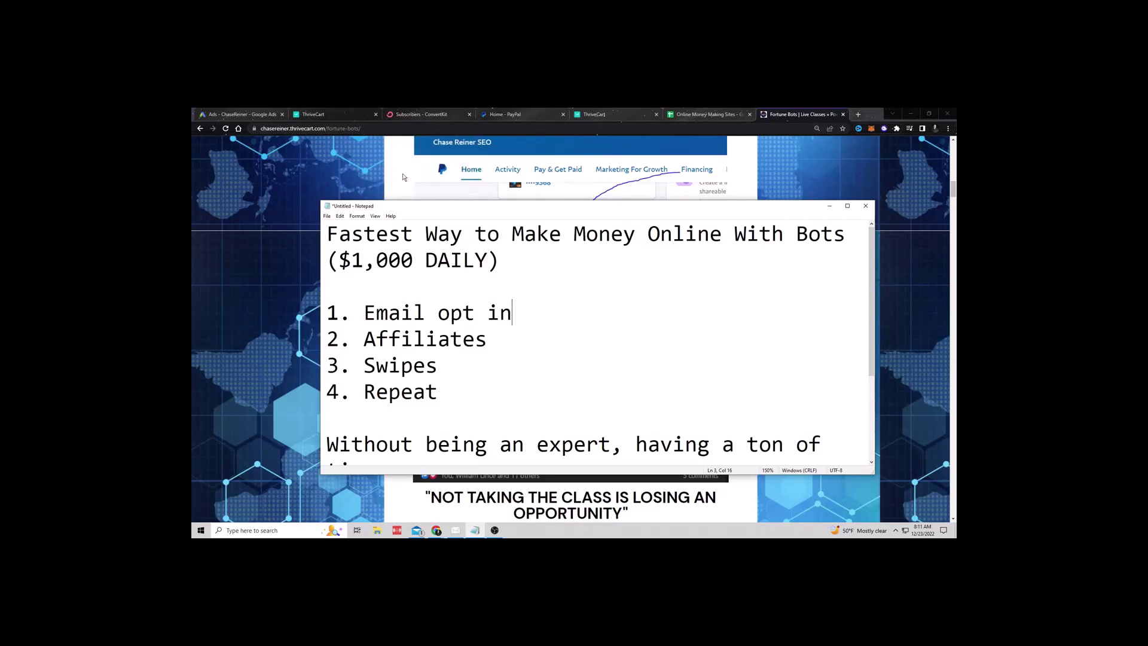
left_click_drag(527, 213, 523, 206)
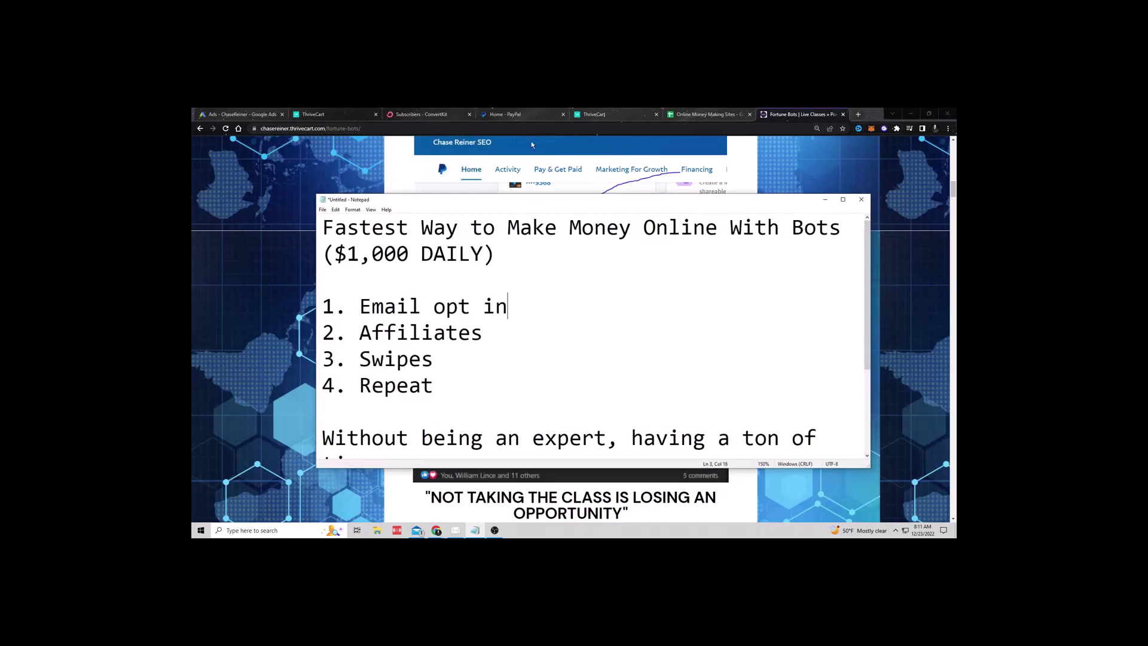
middle_click(444, 116)
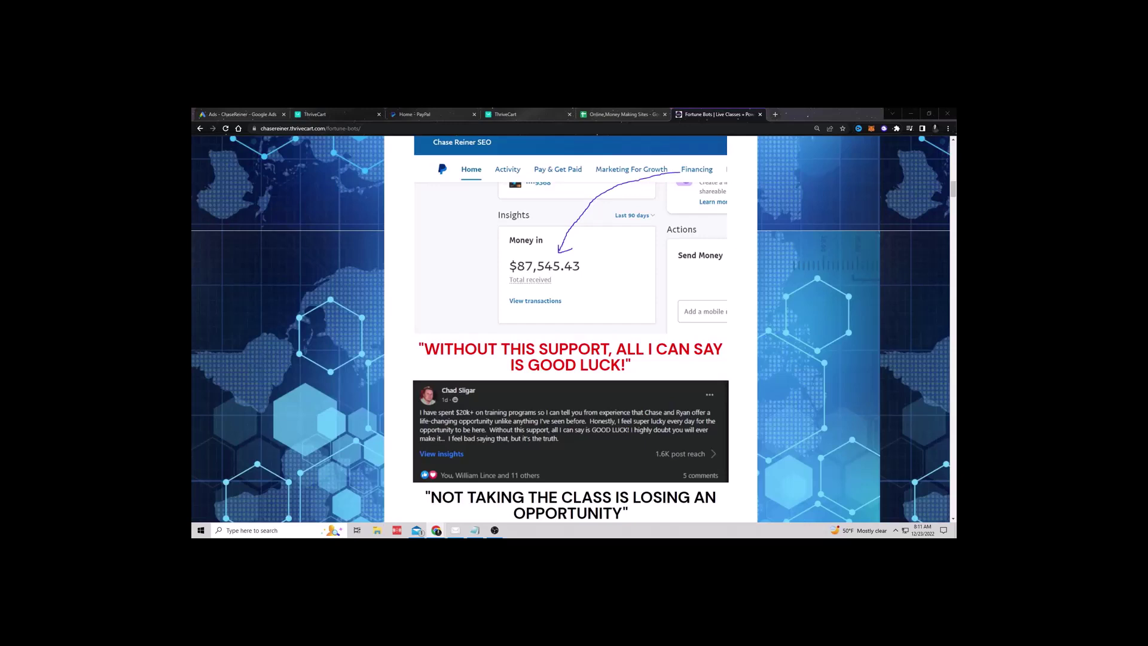
- Reopen the closed ConvertKit Subscribers tab and highlight the 99,455 total subscribers figure
key("ctrl+shift+t")
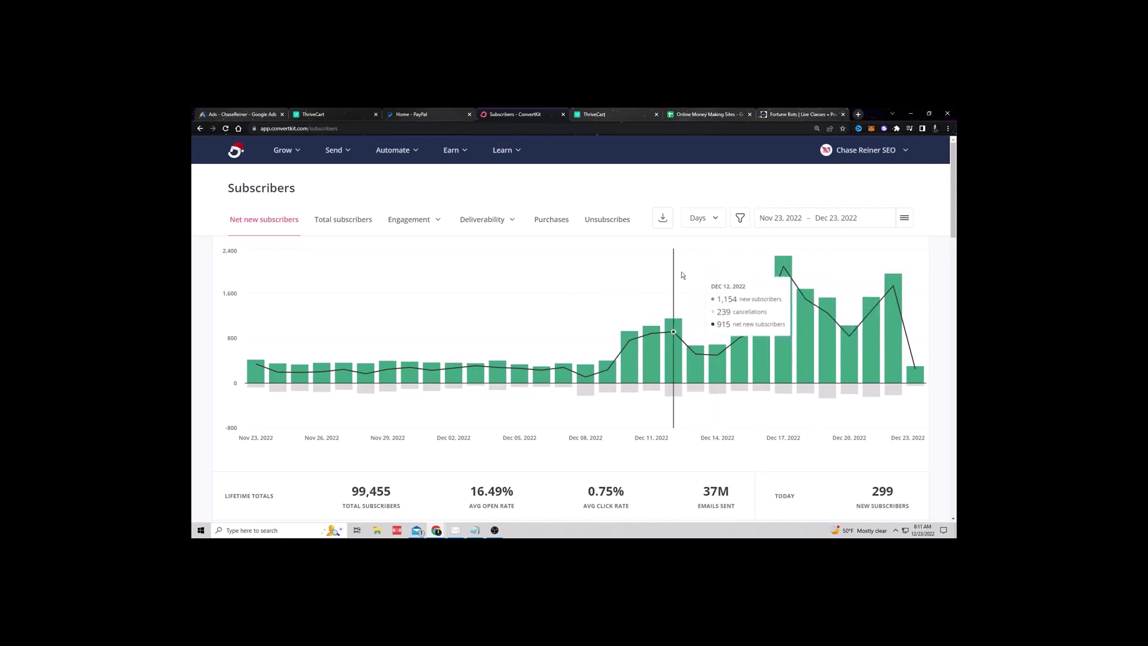
left_click_drag(350, 491, 395, 491)
left_click(428, 485)
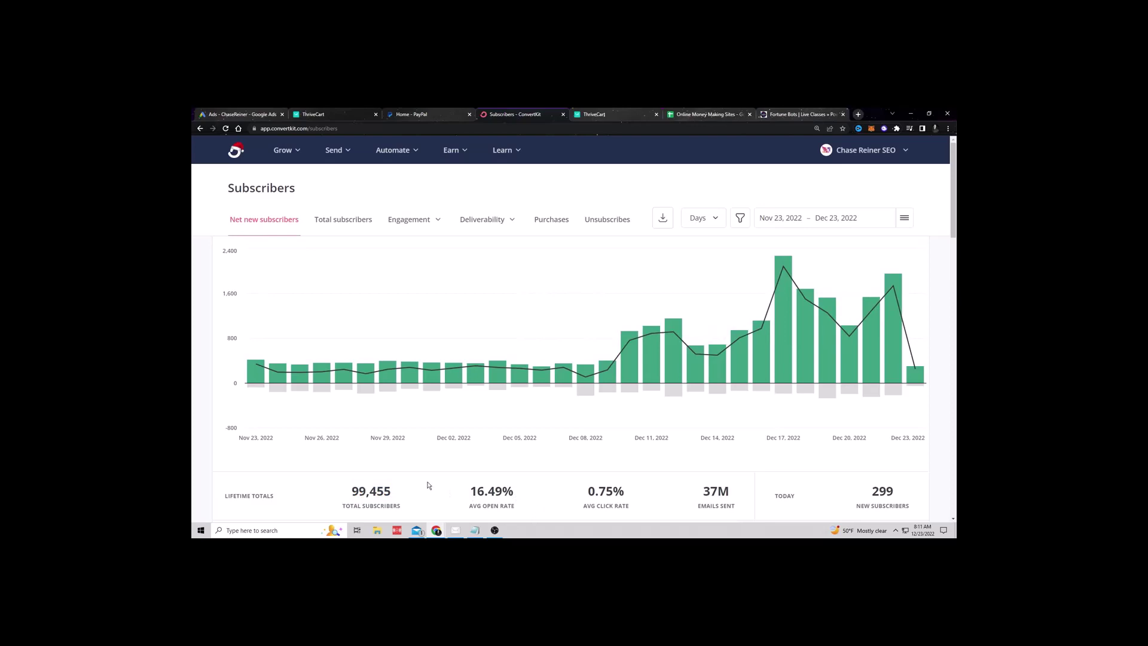
- Append ' (TRAFFIC)' to the 'Email opt in' point, fixing the space before the parenthesis
mouse_move(475, 531)
left_click(478, 493)
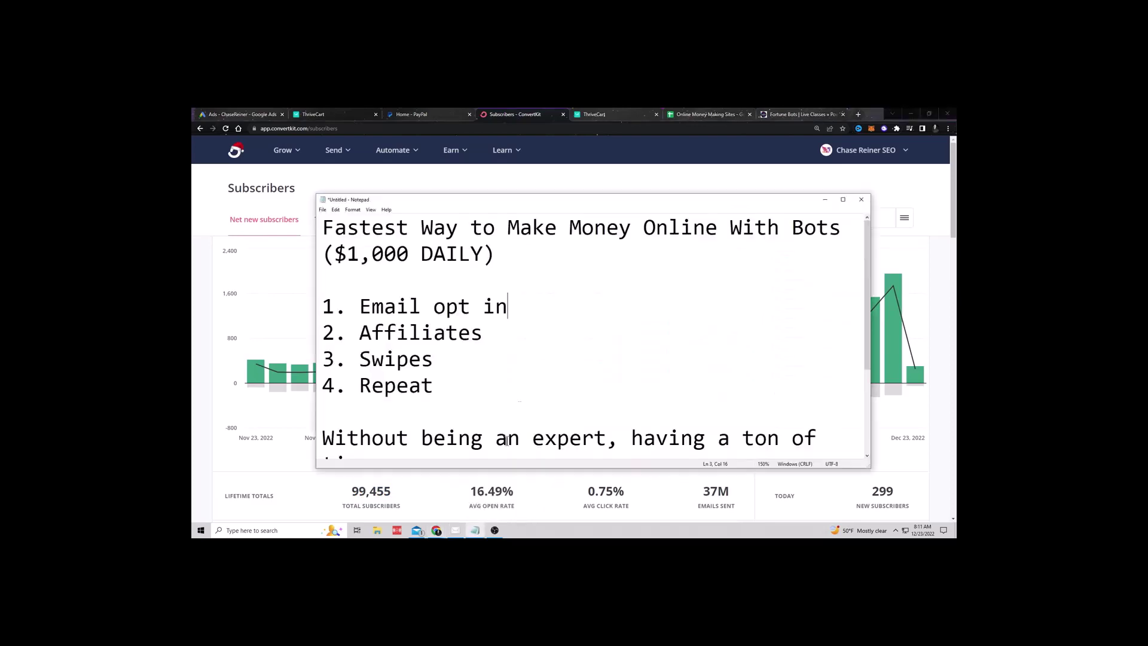
type("(TRAFFIC)")
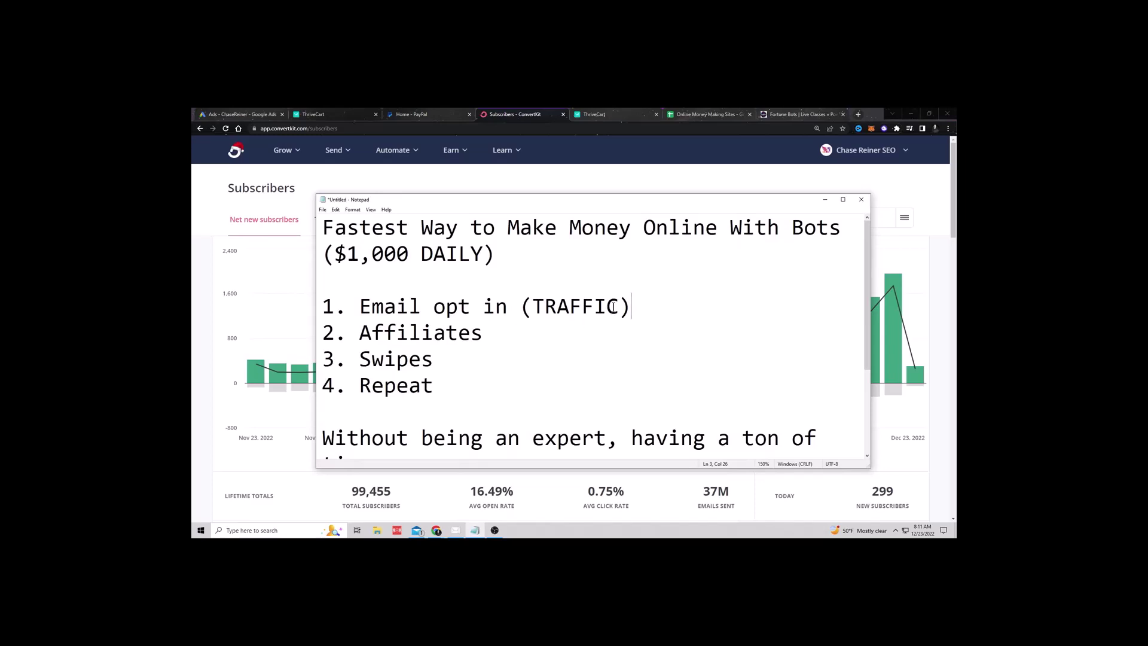
key("Left")
key("BackSpace")
left_click(681, 291)
left_click(680, 302)
- Highlight 'Email opt in (TRAFFIC)' and then the word TRAFFIC for emphasis
left_click_drag(652, 307, 395, 306)
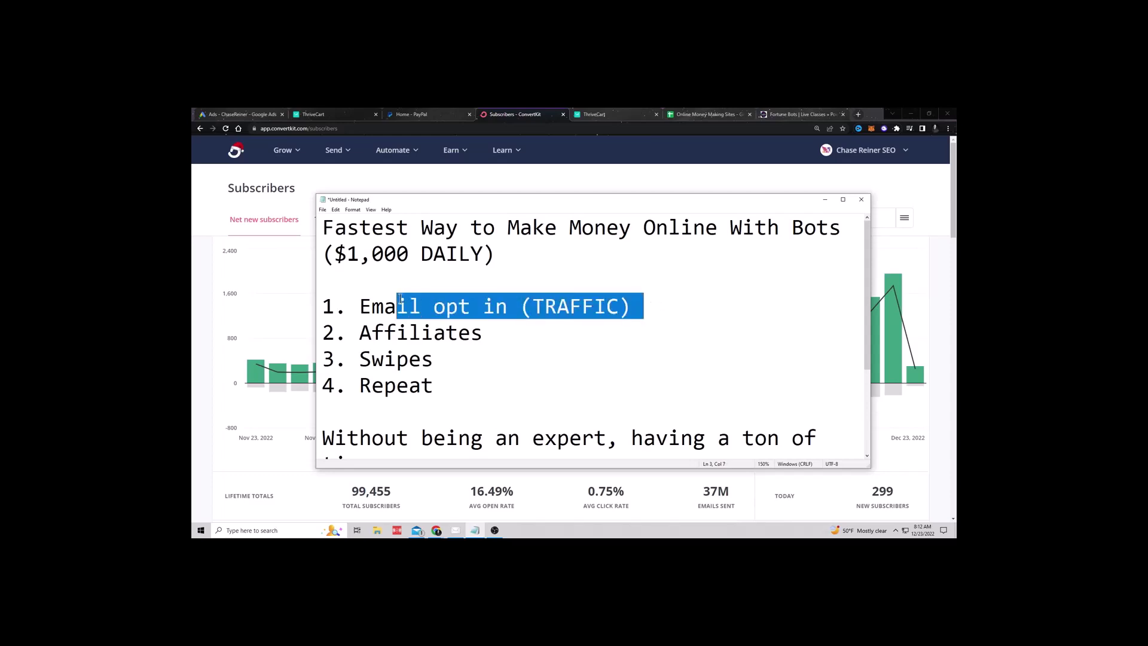
key("Left")
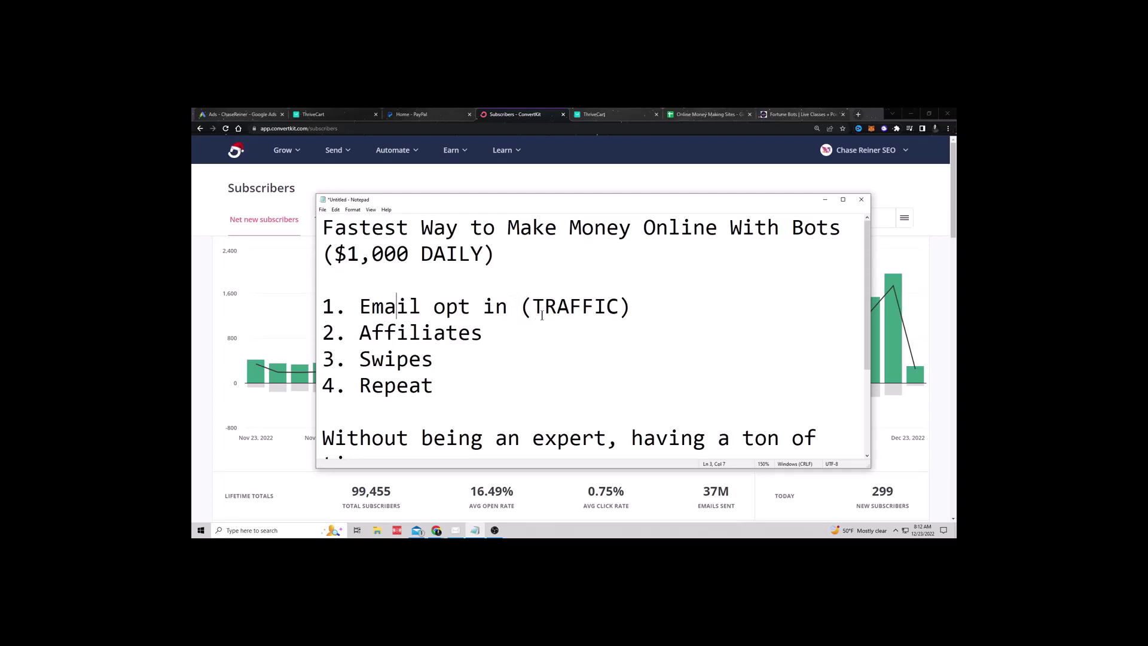
left_click_drag(530, 309, 620, 310)
left_click(670, 322)
- Highlight 'Email opt in' and '(TRAFFIC)' while shifting the notes window left
left_click_drag(362, 298, 496, 306)
left_click(496, 306)
left_click_drag(631, 306, 521, 306)
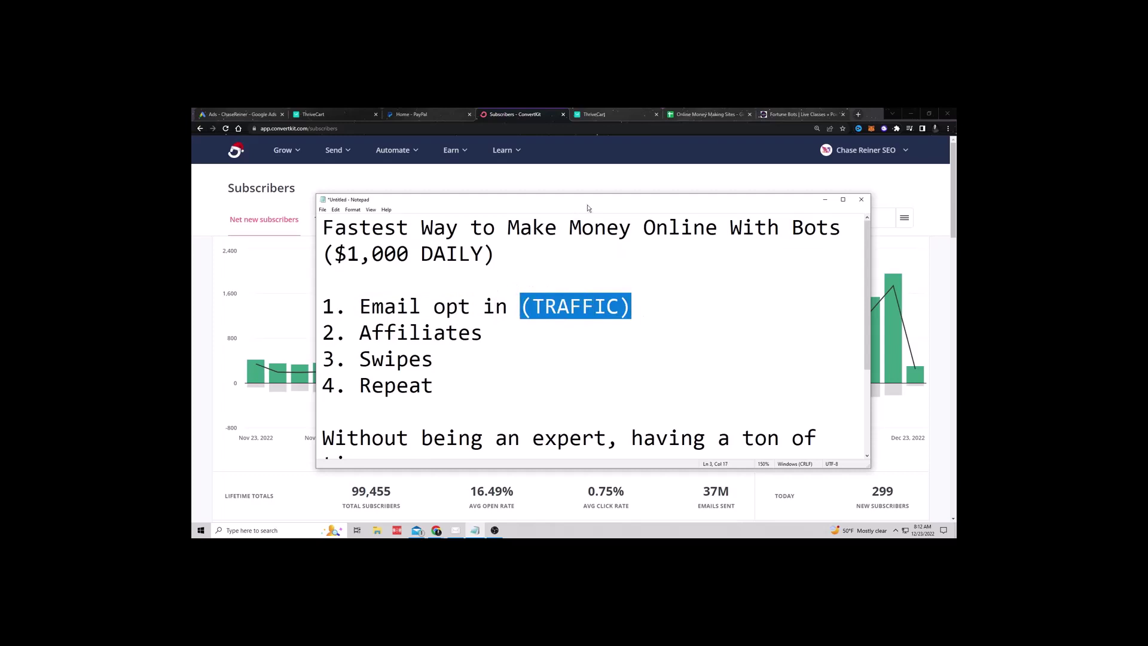
left_click_drag(572, 203, 628, 218)
left_click(658, 315)
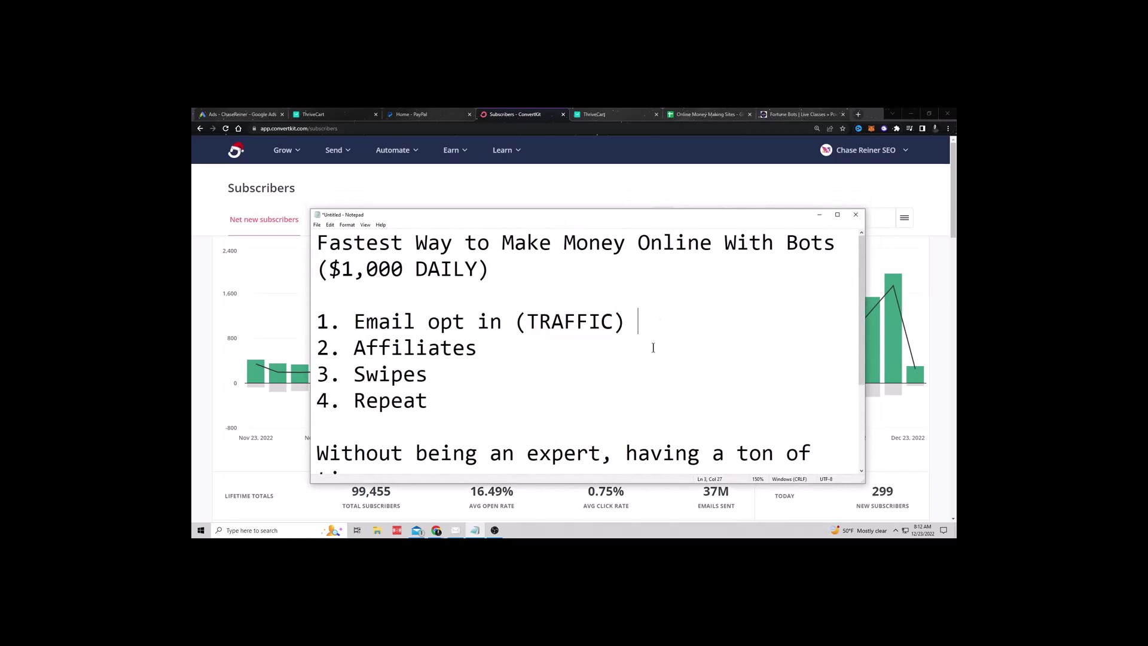
mouse_move(510, 218)
left_mouse_down()
mouse_move(481, 219)
mouse_move(519, 216)
mouse_move(496, 203)
mouse_move(515, 214)
left_mouse_up()
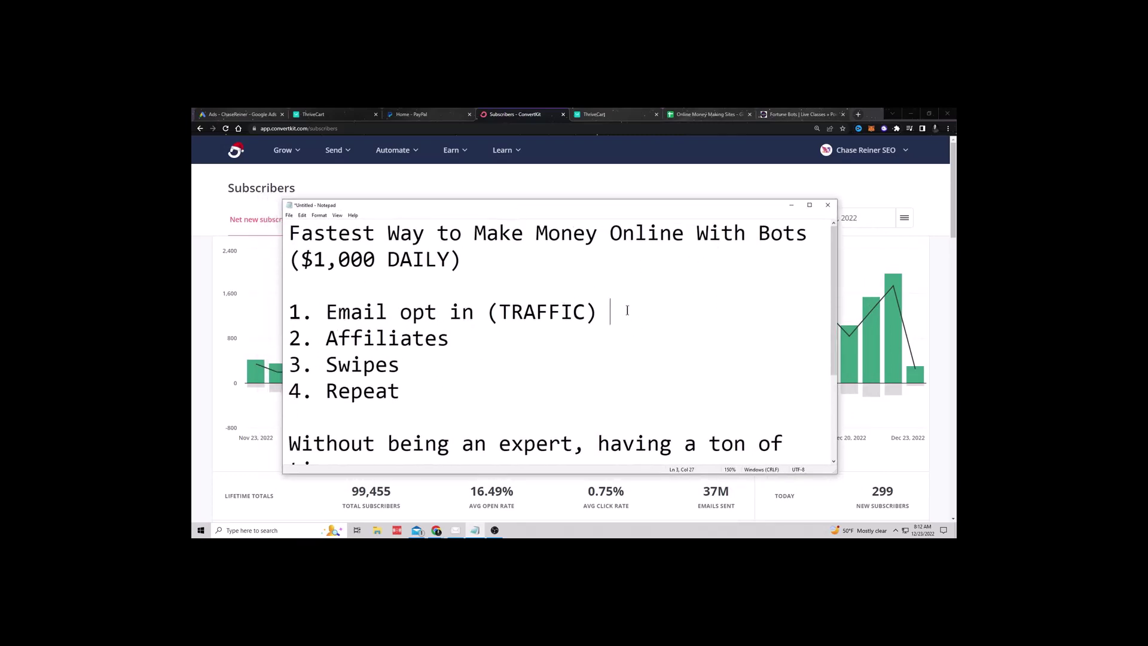
- Delete the stray typed letters, move the notes window up, and highlight the title line
type("DO")
key("BackSpace")
key("BackSpace")
left_click_drag(598, 211, 596, 197)
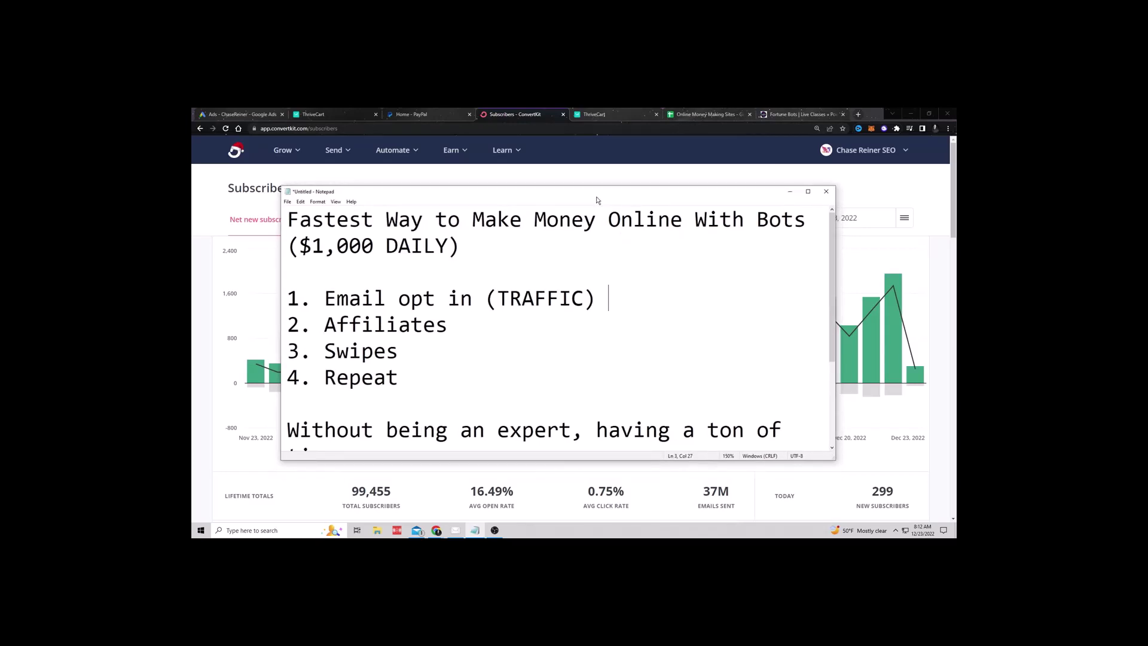
left_click_drag(628, 300, 323, 296)
left_click(628, 301)
left_click_drag(628, 301, 288, 287)
left_click(498, 276)
- Make the Notepad window taller so the paragraph ending 'time, or money.' shows fully
left_click_drag(474, 461, 474, 484)
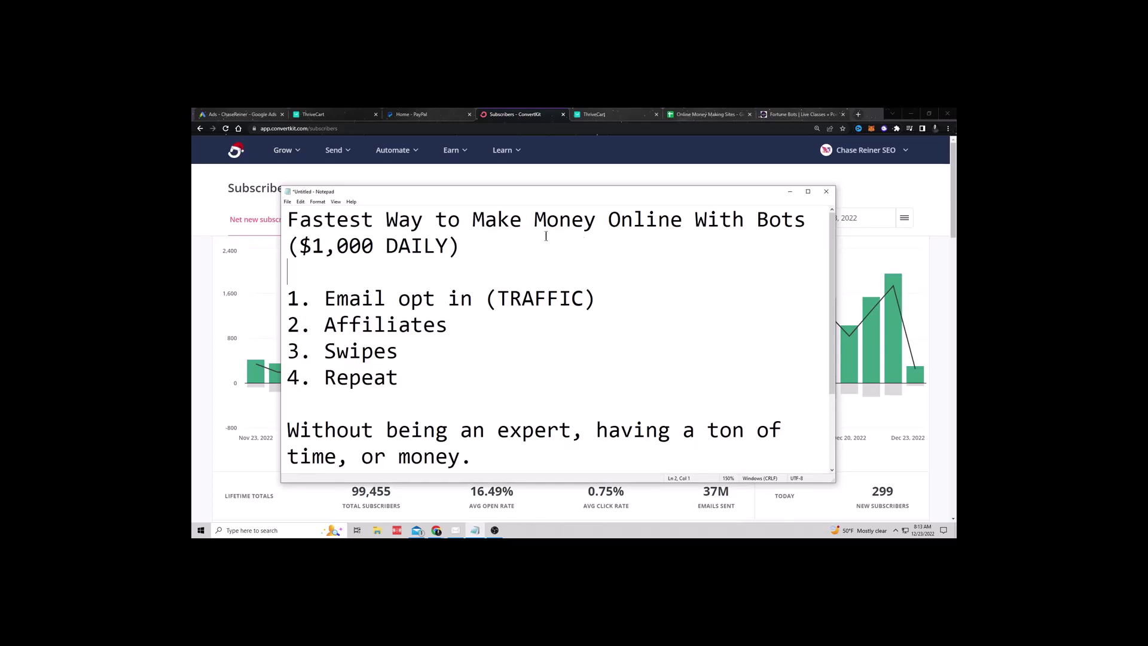
left_click(528, 257)
left_click(295, 150)
- From Landing Pages & Forms, submit a saved email on the Scary Robot Tools page
left_click(334, 247)
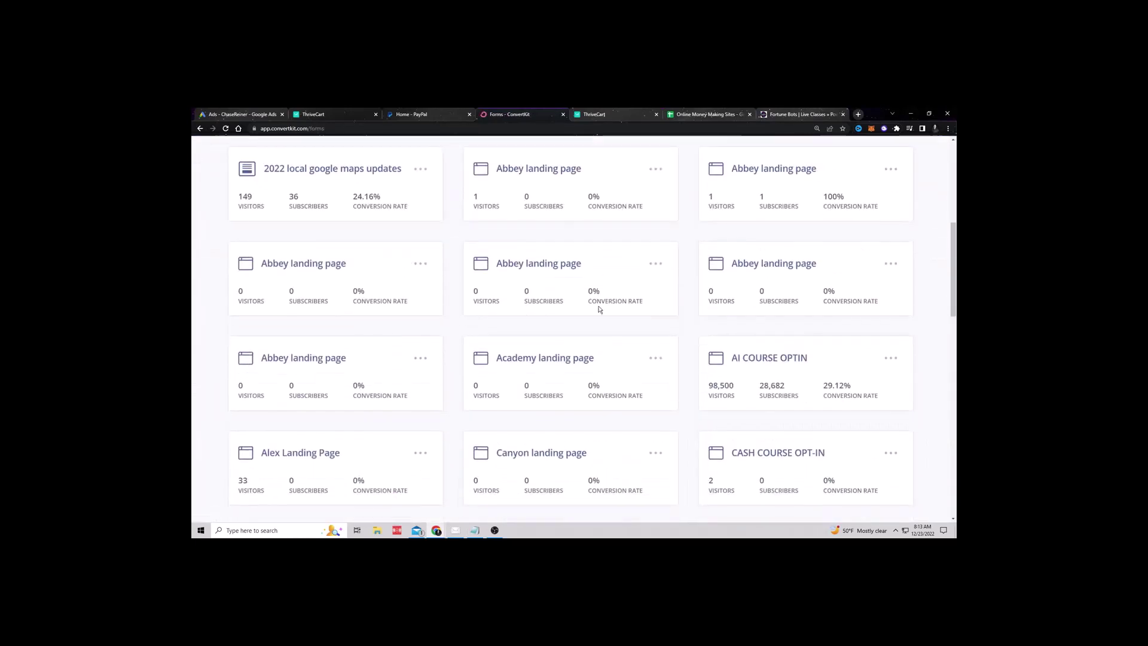
scroll(657, 321, "up", 5)
scroll(656, 321, "up", 2)
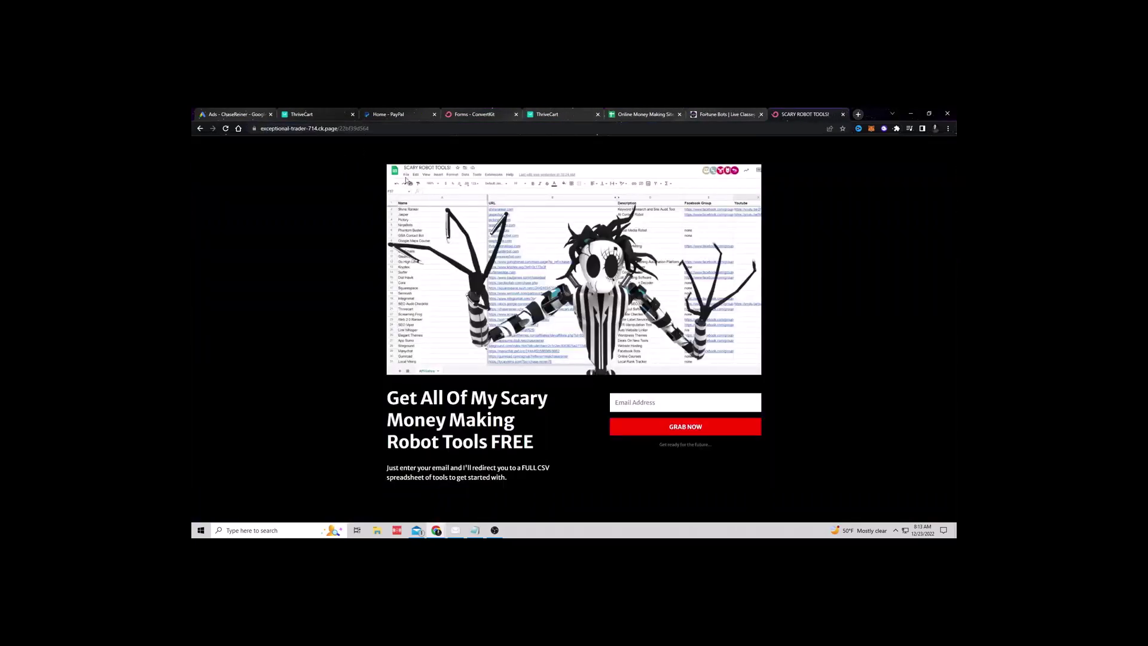
left_click(661, 402)
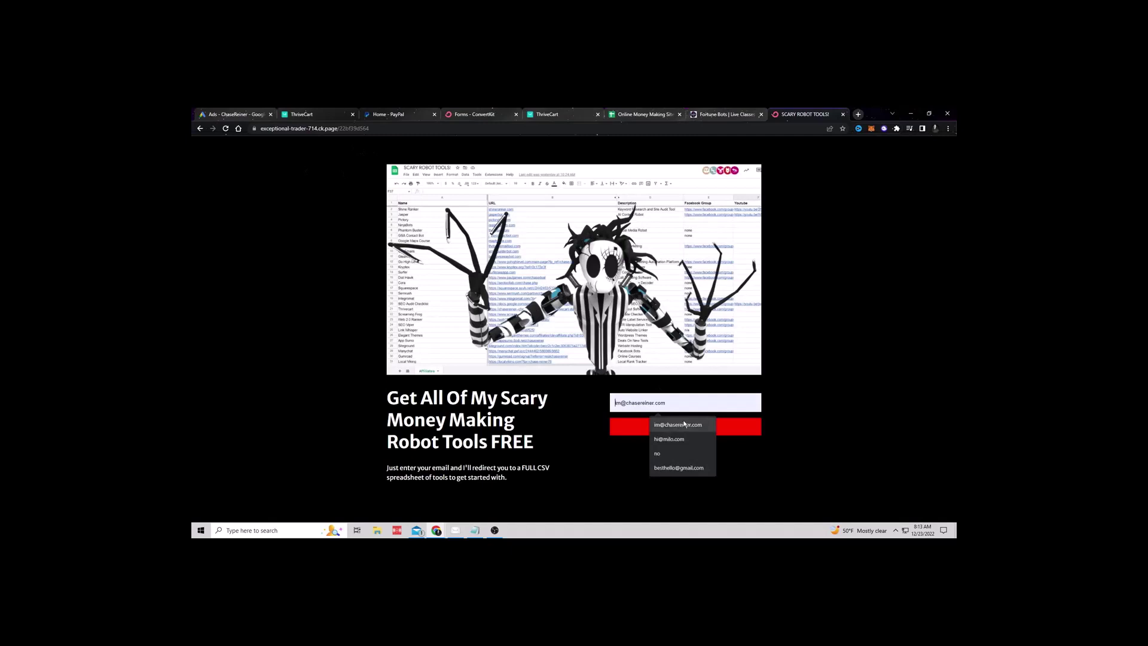
left_click(650, 431)
left_click(651, 432)
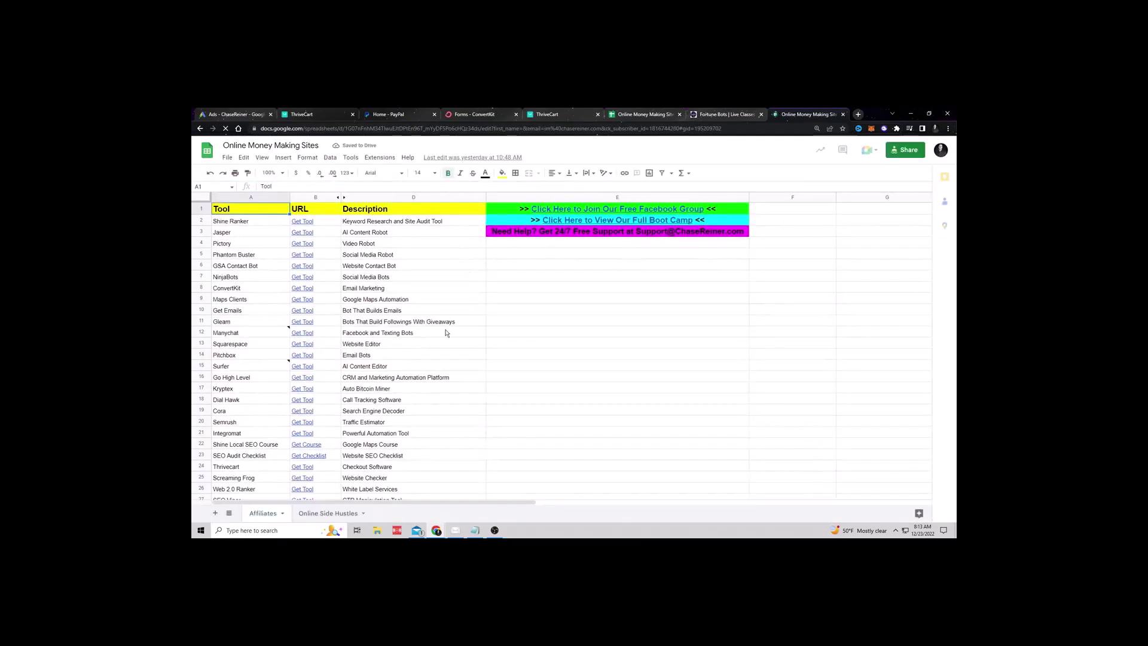
- Highlight the Affiliates line in the outline notes
left_click(494, 520)
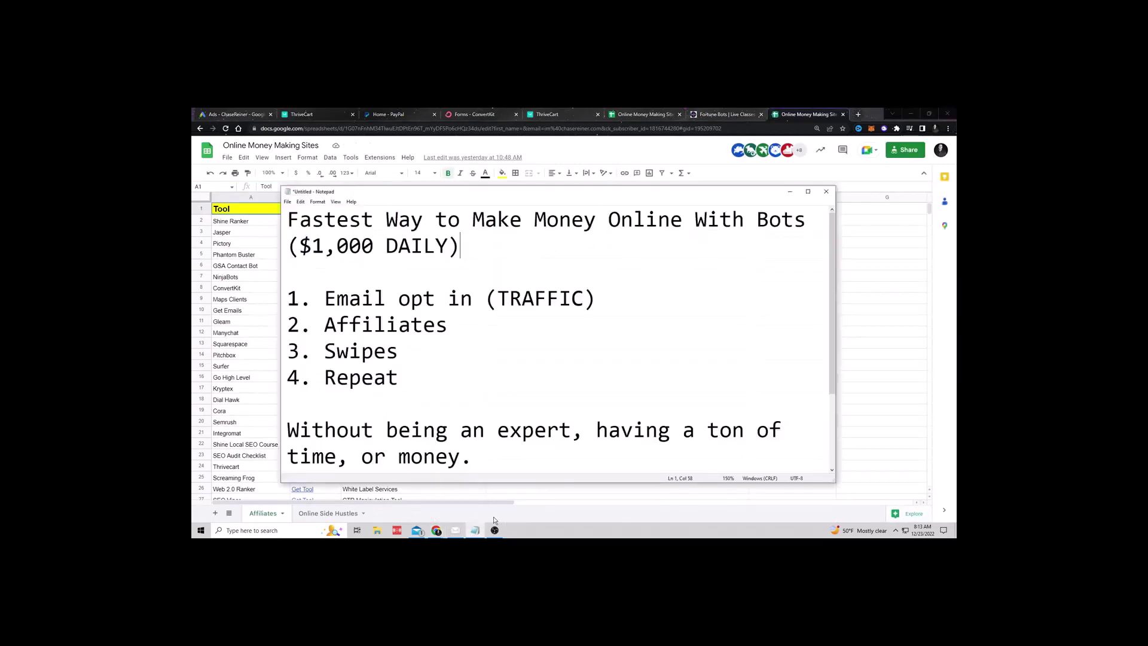
left_click_drag(510, 326, 322, 315)
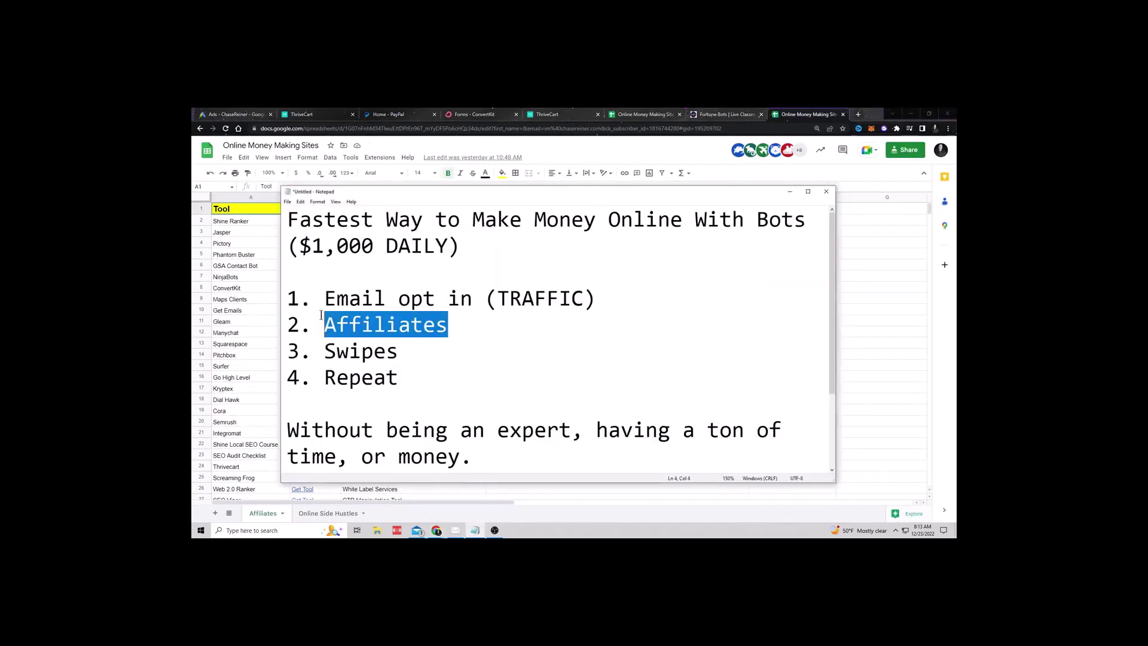
left_click(363, 319)
left_click_drag(556, 314, 317, 325)
left_click(317, 326)
- Back in the Online Money Making Sites sheet, highlight the list of tool names
left_click(286, 225)
left_click_drag(285, 225, 240, 355)
left_click(240, 355)
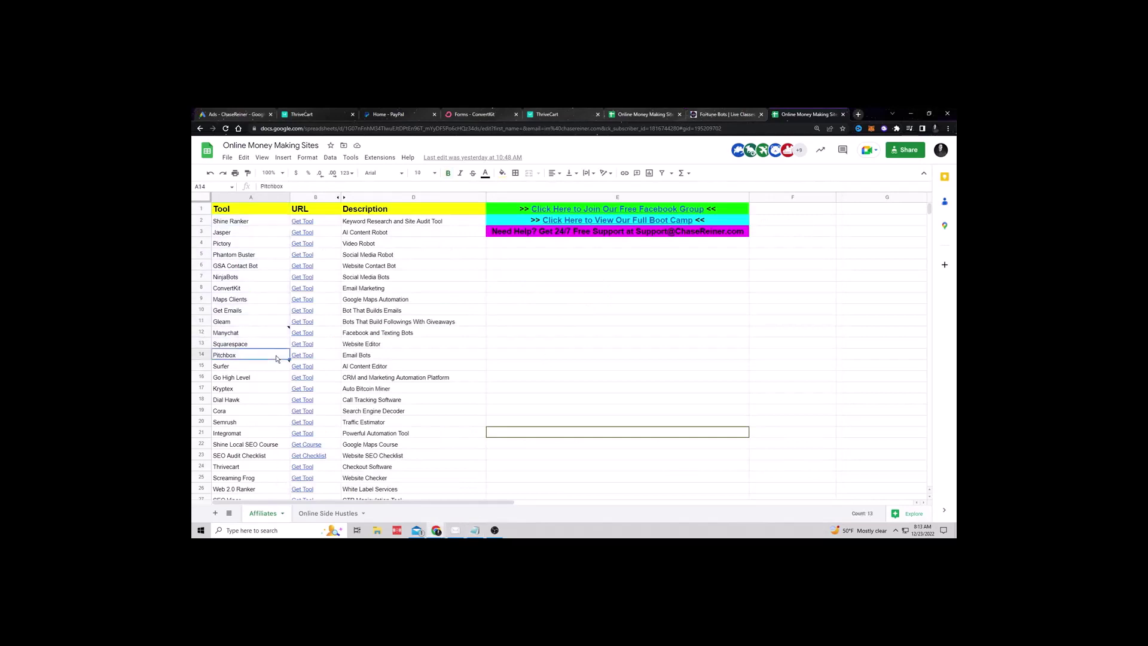
left_click(683, 281)
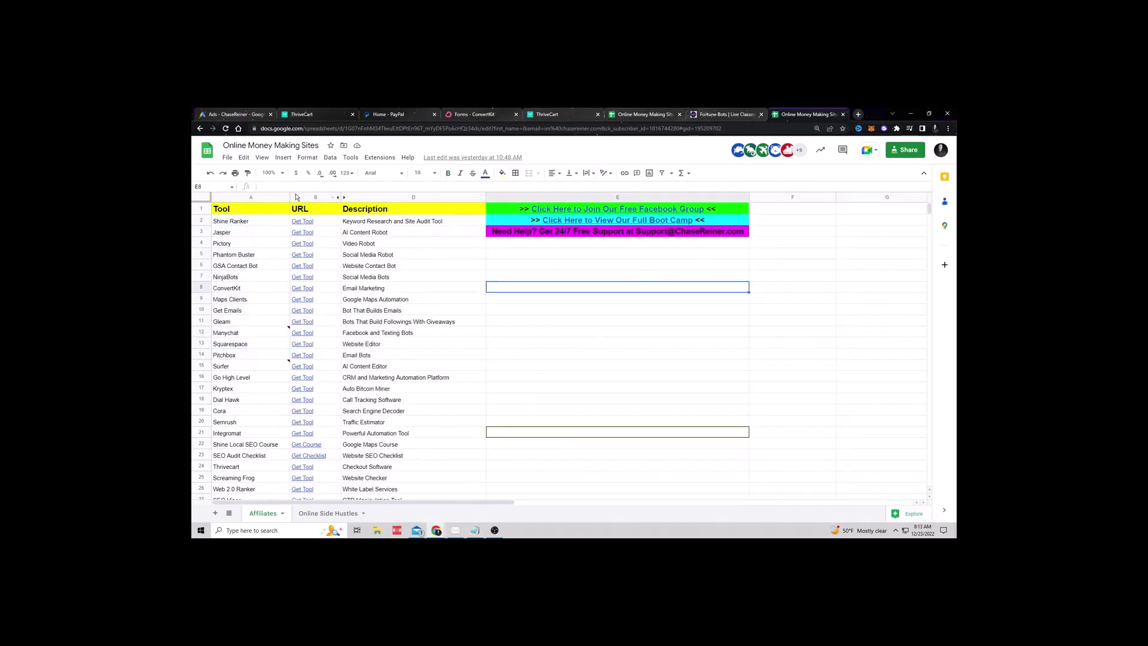
- Highlight the Get Tool links in column B, then follow Jasper's link from its B3 preview card
left_click_drag(305, 232, 305, 299)
left_click_drag(346, 345, 308, 422)
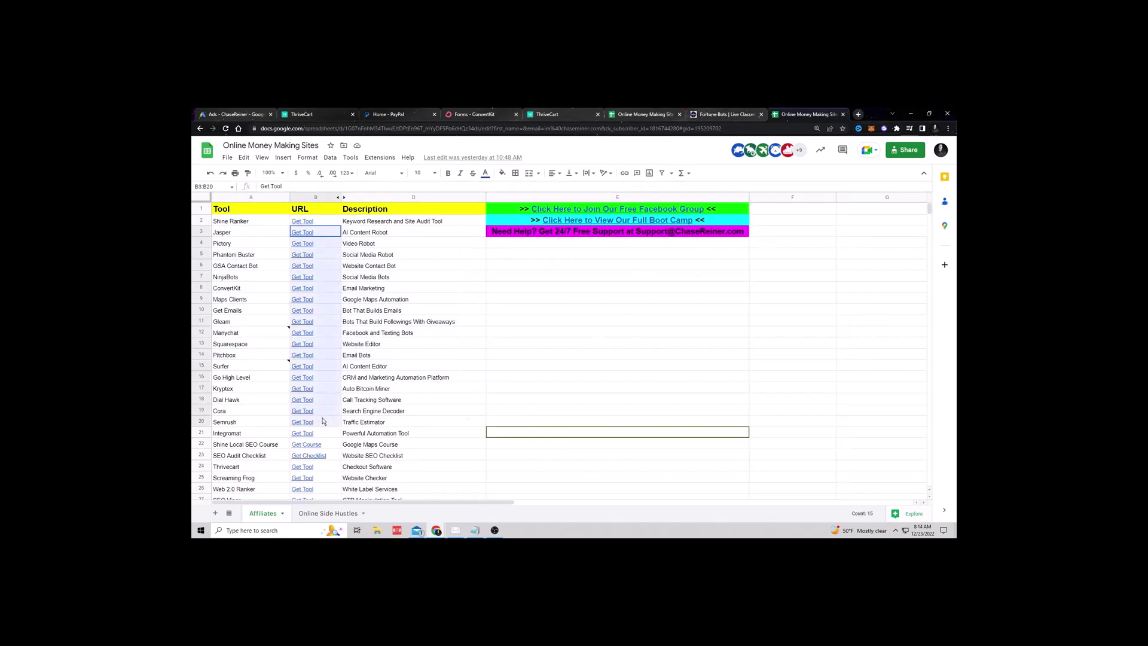
left_click(413, 378)
left_click_drag(300, 223, 308, 362)
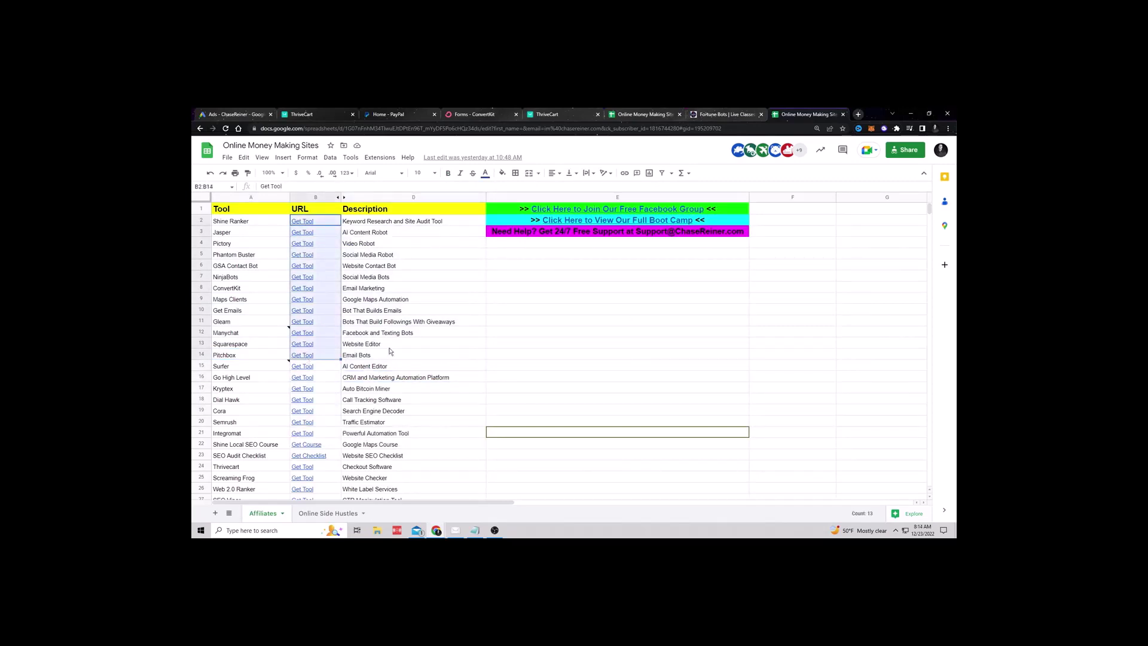
left_click(395, 345)
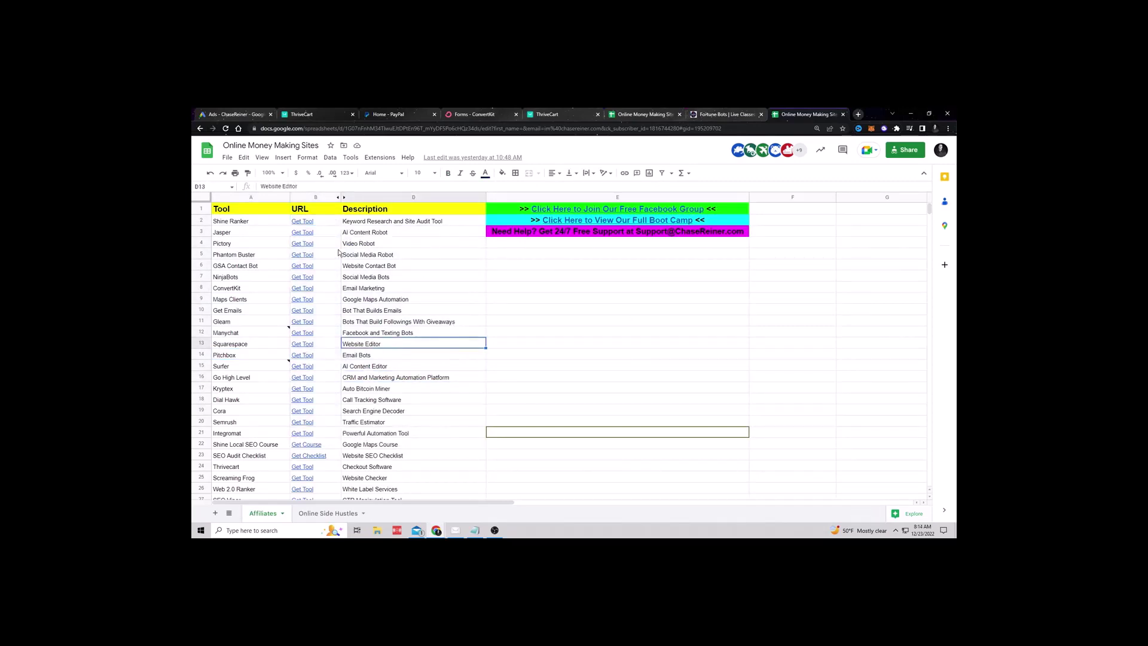
left_click(315, 249)
left_click(318, 231)
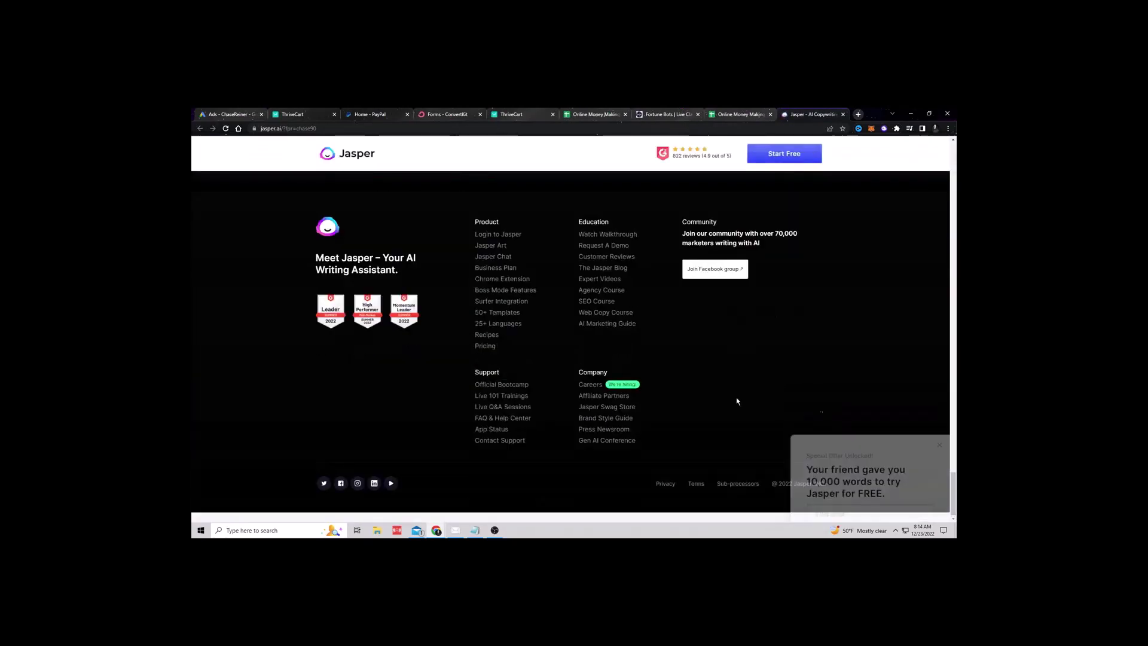
- Go from Jasper's Affiliate Partners footer link to the partner dashboard and copy the referral link
left_click(619, 396)
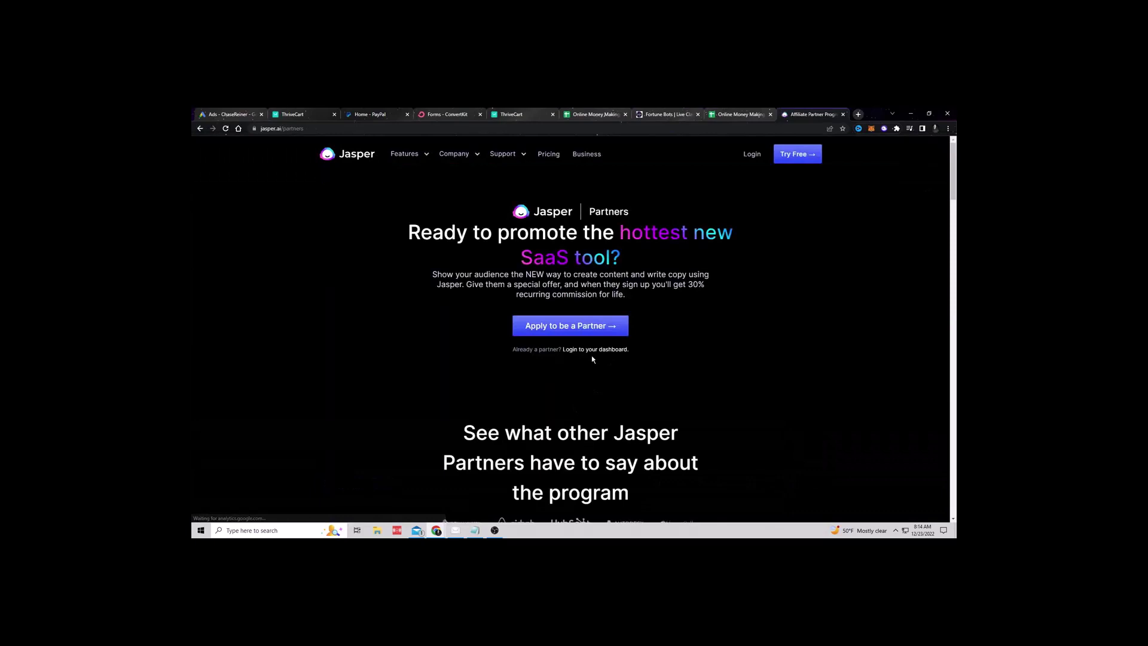
left_click(592, 349)
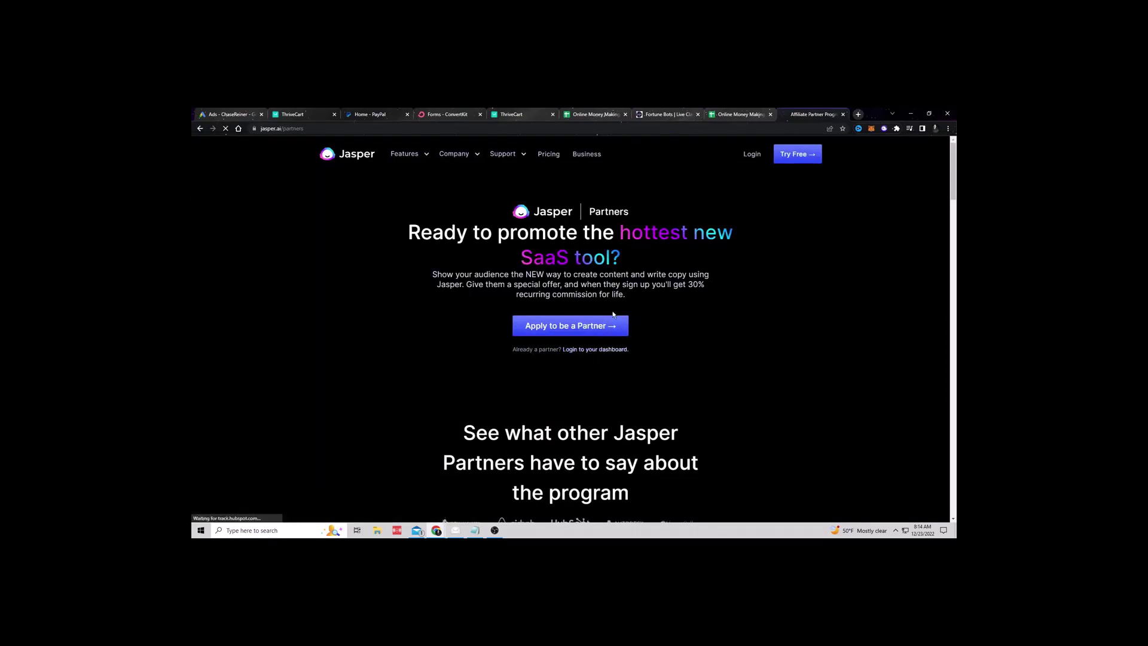
scroll(627, 282, "down", 10)
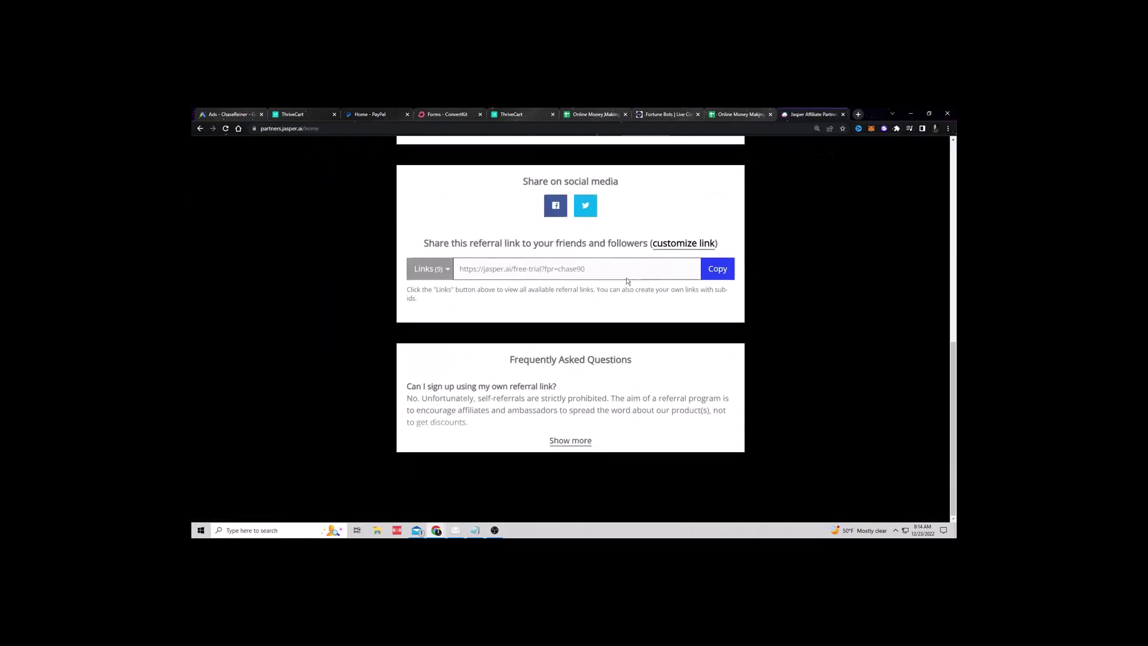
left_click(718, 269)
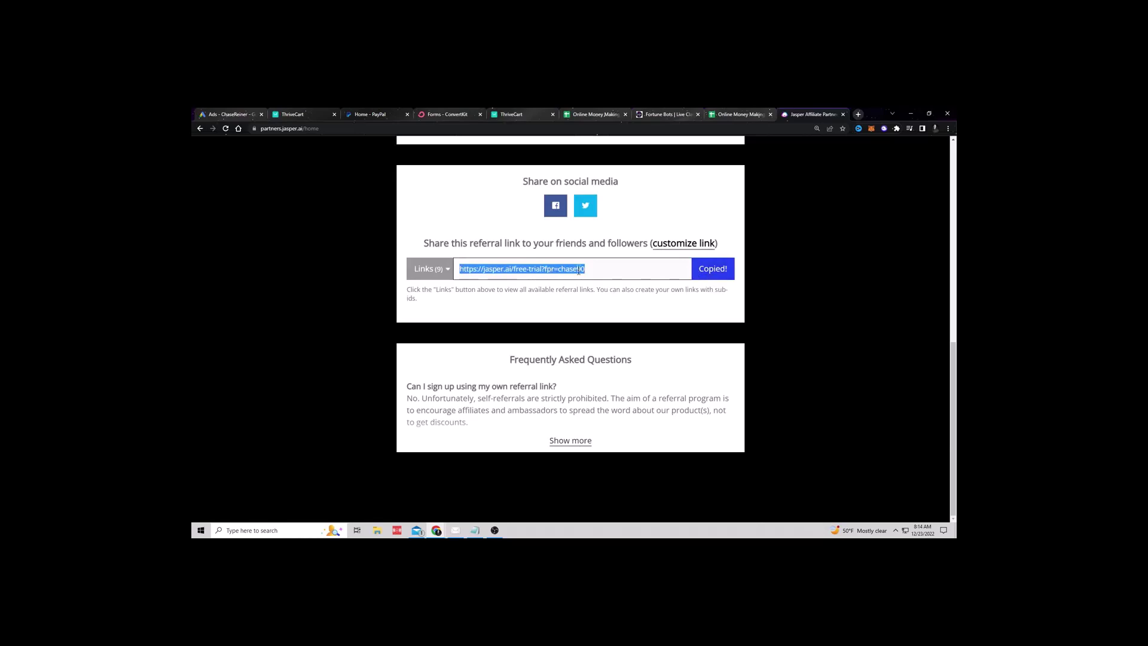
scroll(645, 275, "up", 8)
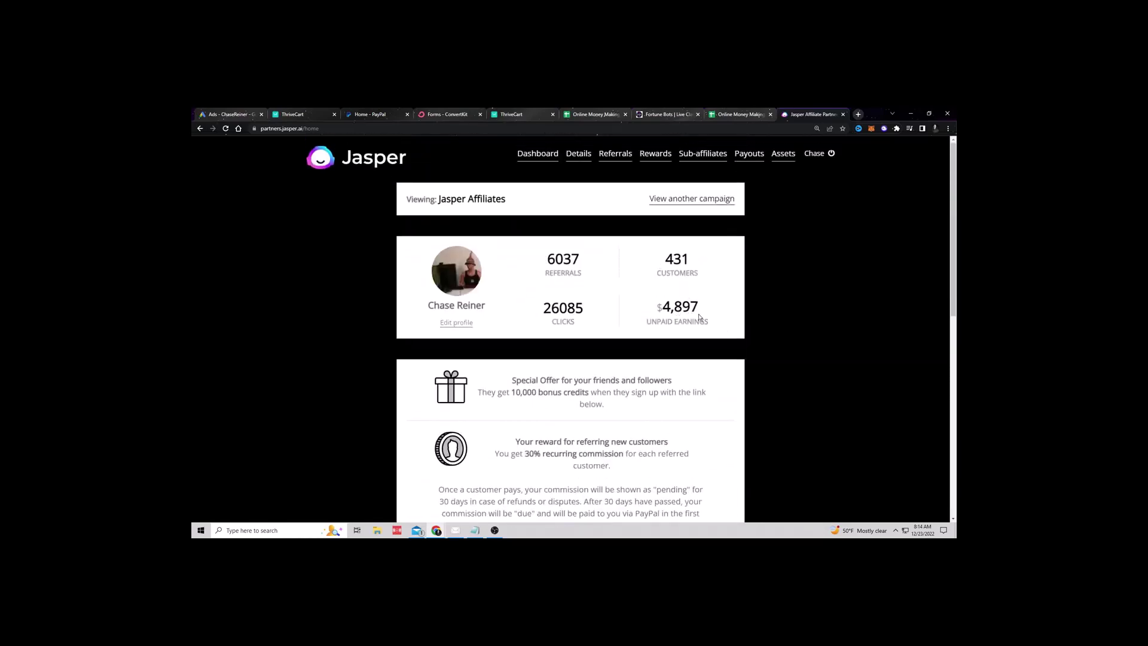
left_click(747, 152)
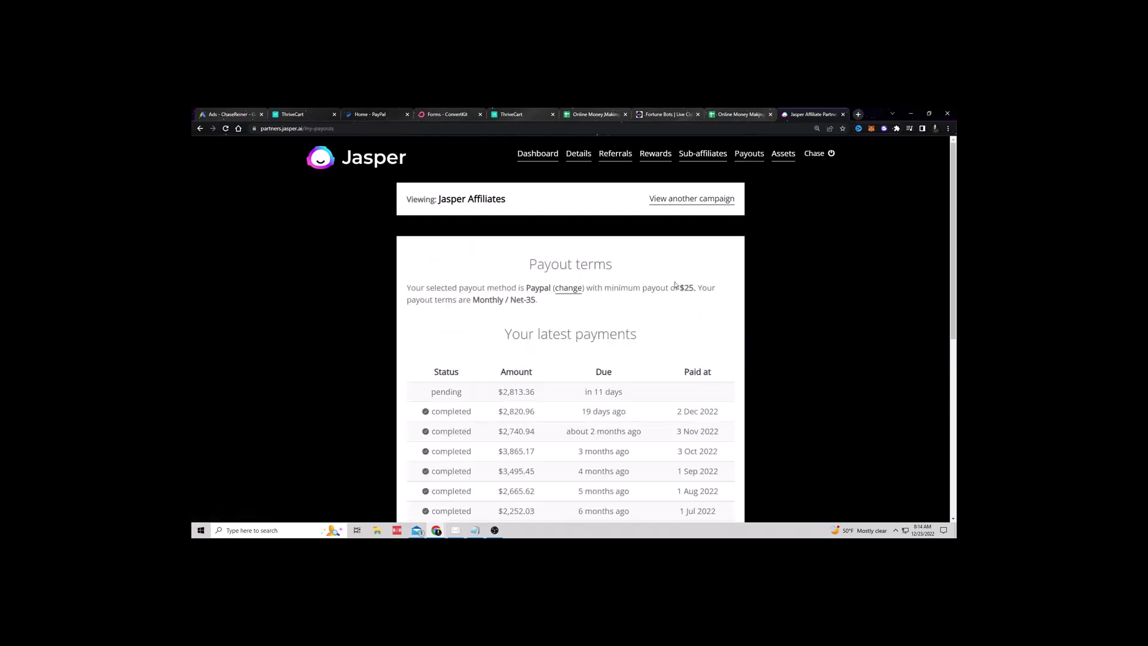
scroll(506, 275, "down", 3)
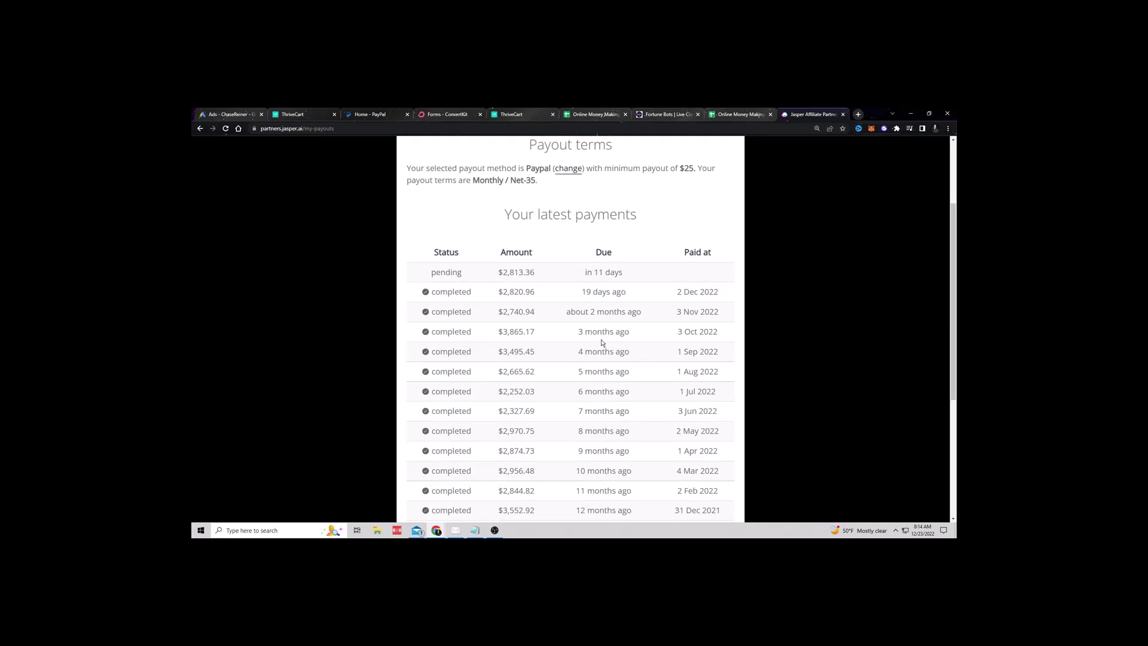
scroll(602, 341, "down", 4)
scroll(560, 240, "up", 6)
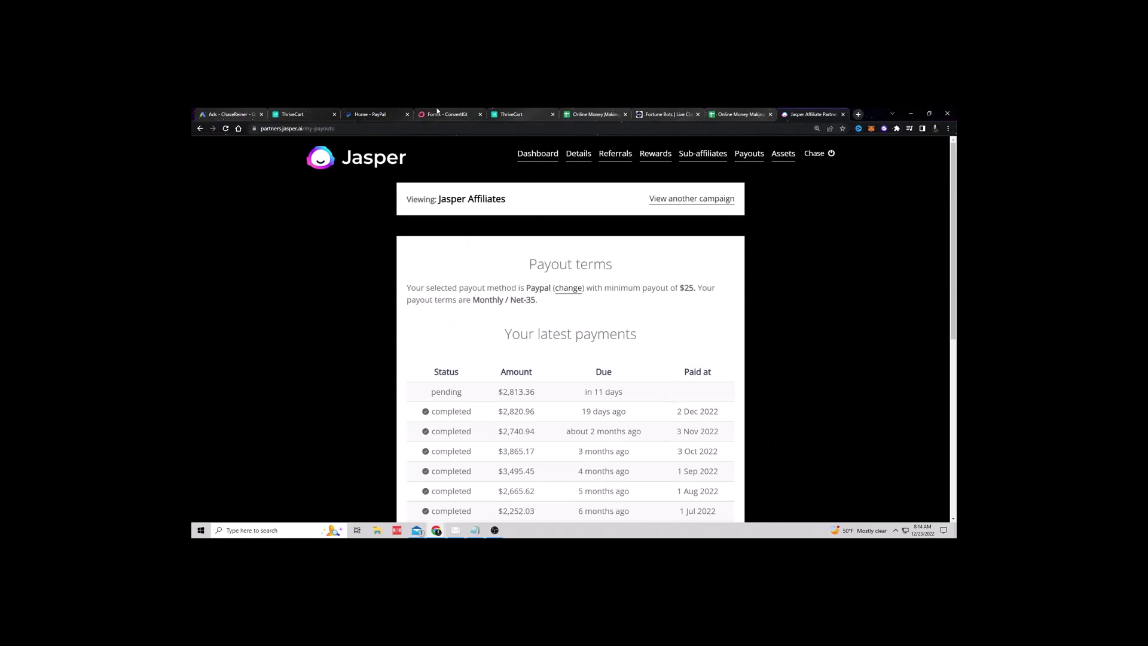
mouse_move(448, 111)
scroll(618, 447, "down", 3)
left_click_drag(508, 208, 538, 334)
left_click(554, 411)
left_click(529, 155)
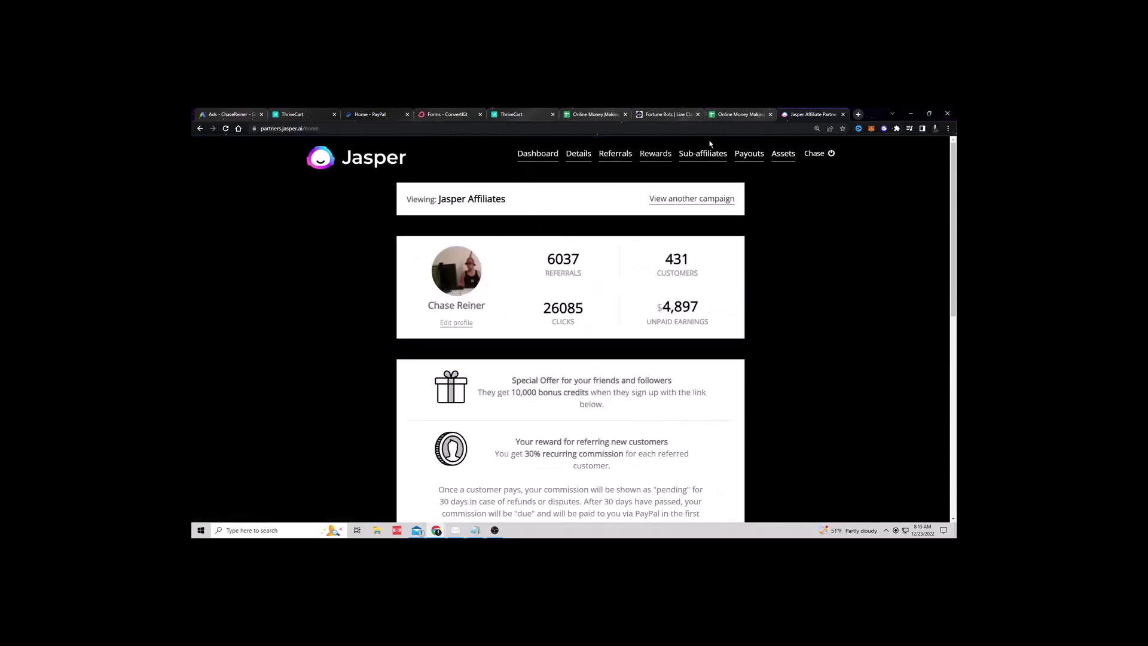
- In the Online Money Making Sites sheet, highlight the tool descriptions
left_click(762, 111)
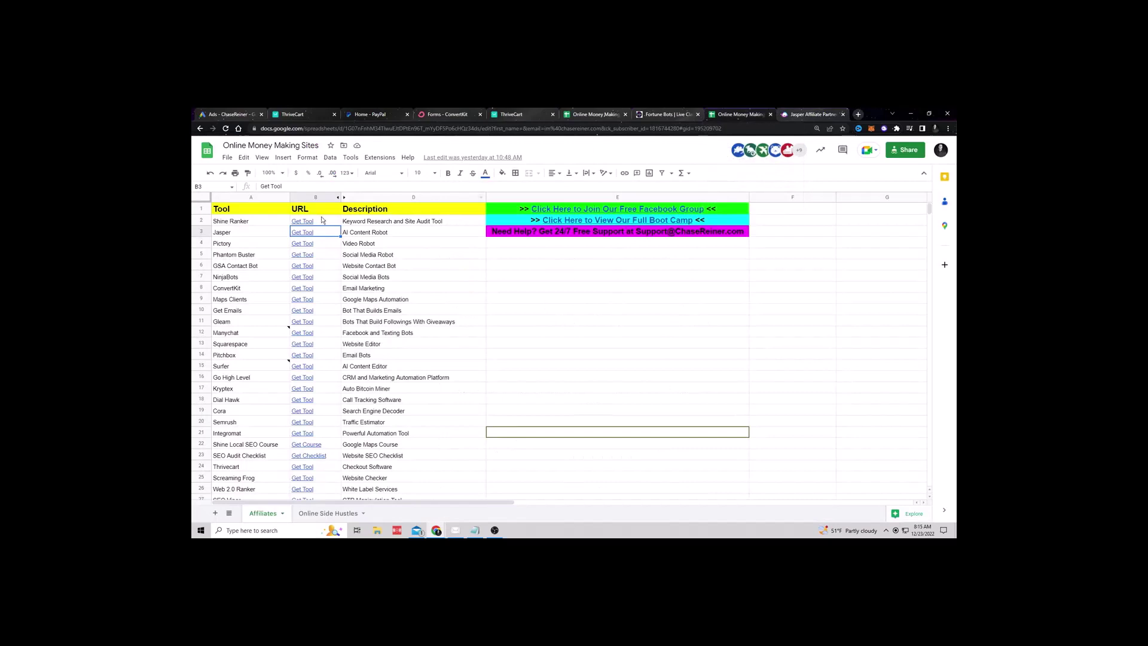
left_click(514, 286)
left_click_drag(383, 234, 406, 423)
left_click(431, 312)
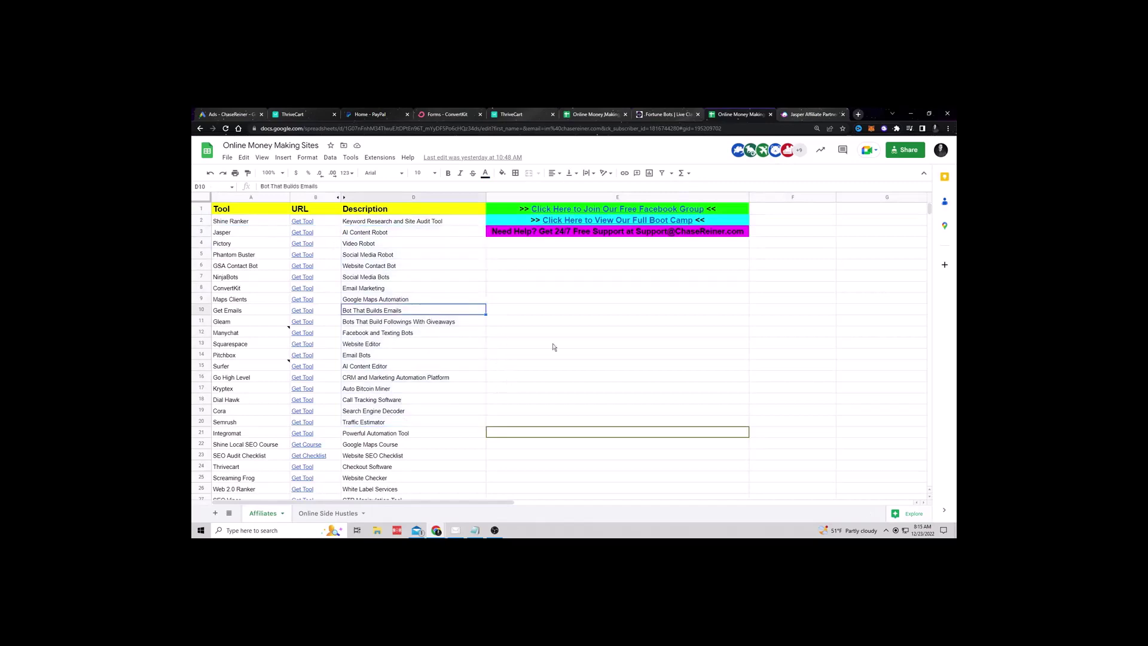
- Switch to the Jasper affiliate dashboard tab and scroll to the commission details
mouse_move(324, 240)
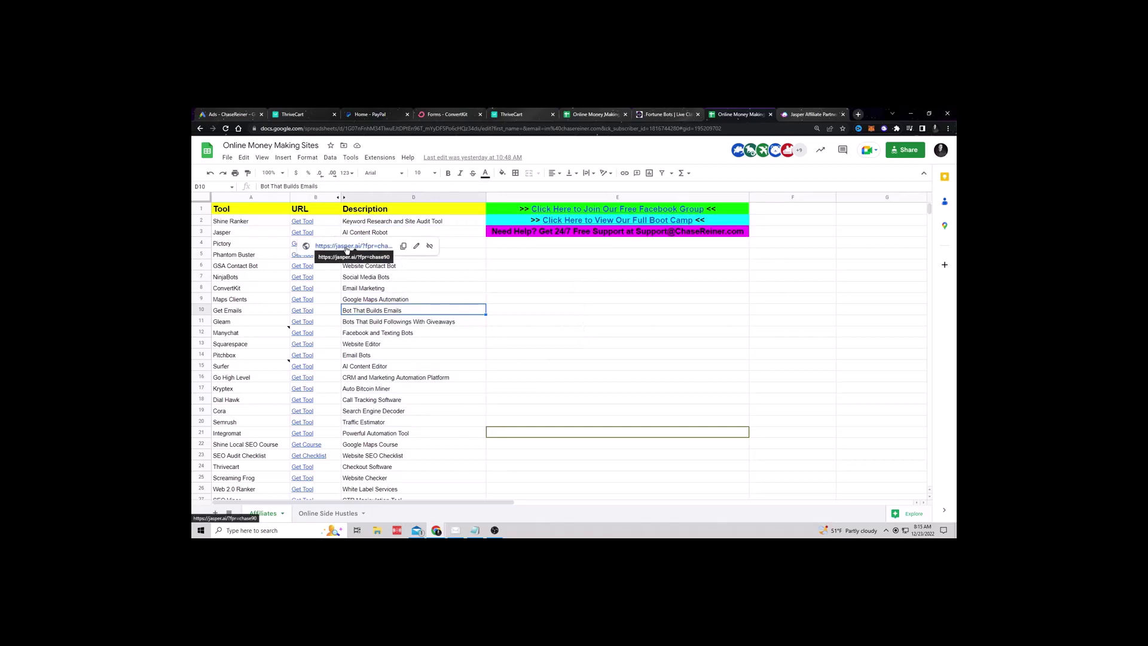
left_click(812, 114)
scroll(709, 217, "down", 3)
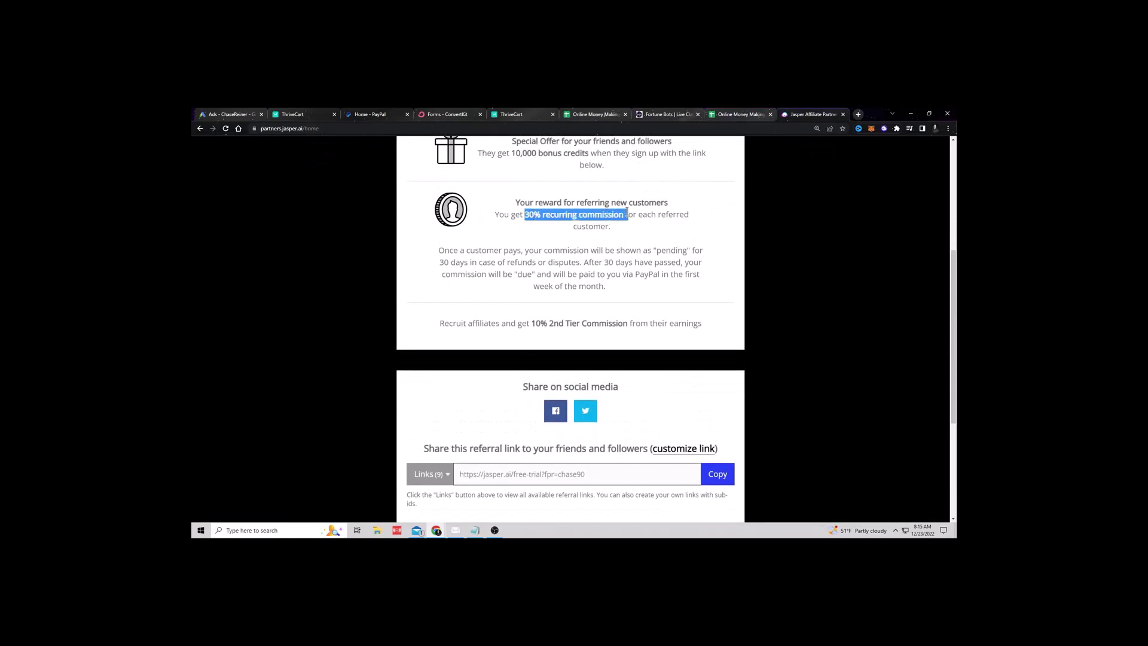
- Highlight the 30% recurring commission, then point out the Email opt in (TRAFFIC) step in the outline notes
left_click(627, 213)
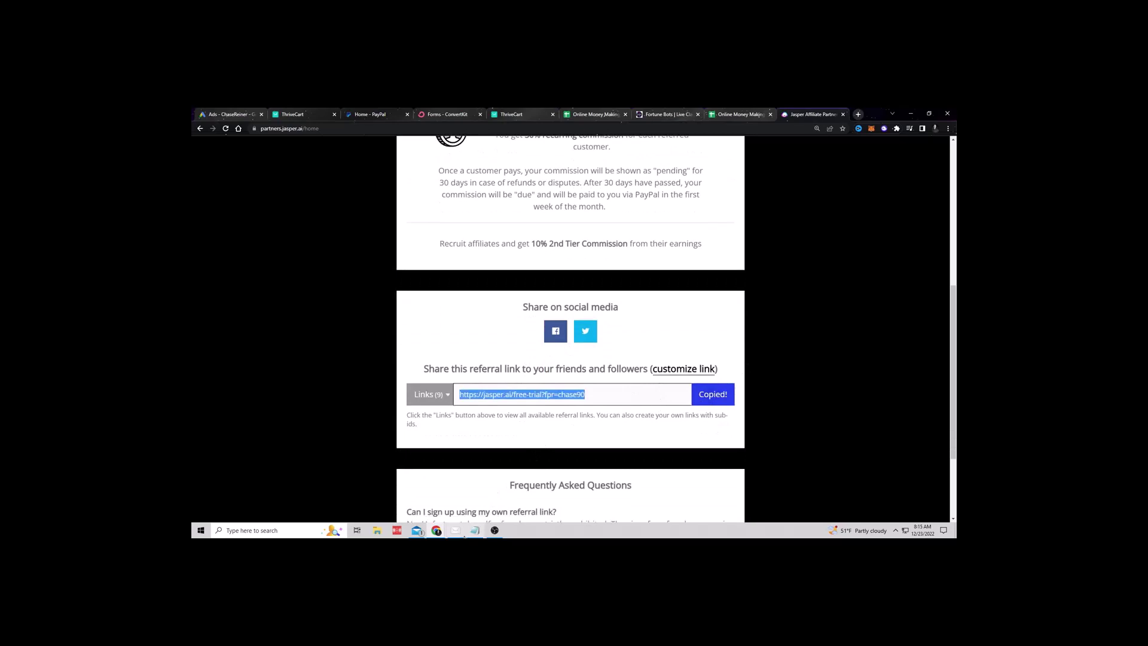
left_click(475, 531)
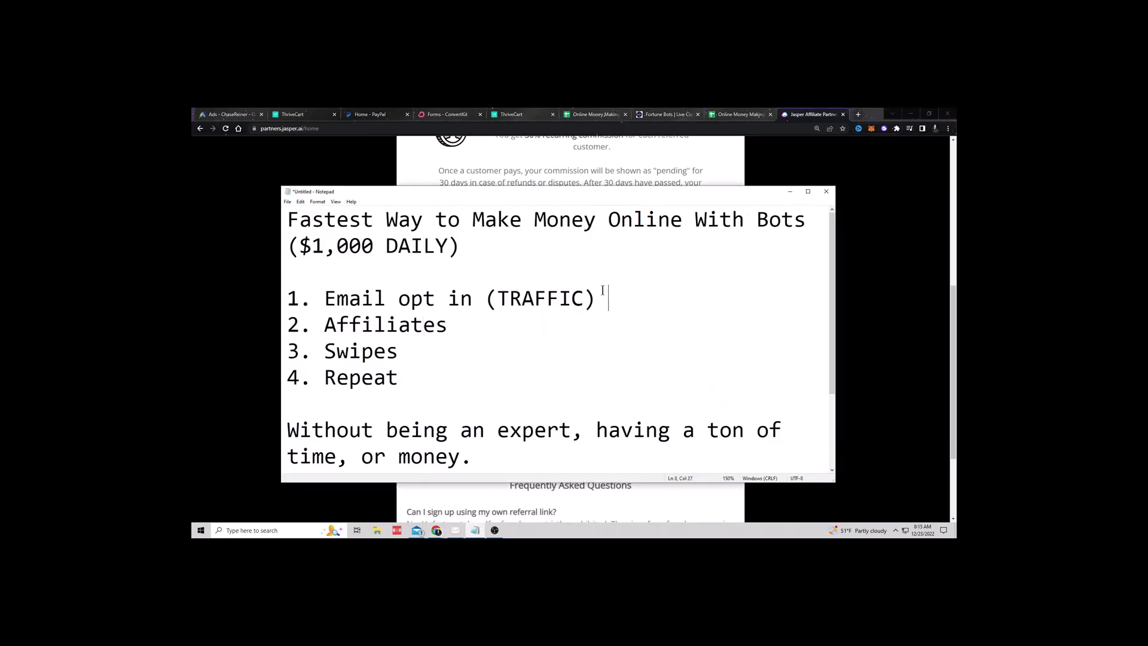
left_click_drag(608, 298, 301, 298)
key("Up")
- Select the whole Jasper referral link in the affiliate dashboard
left_click(921, 269)
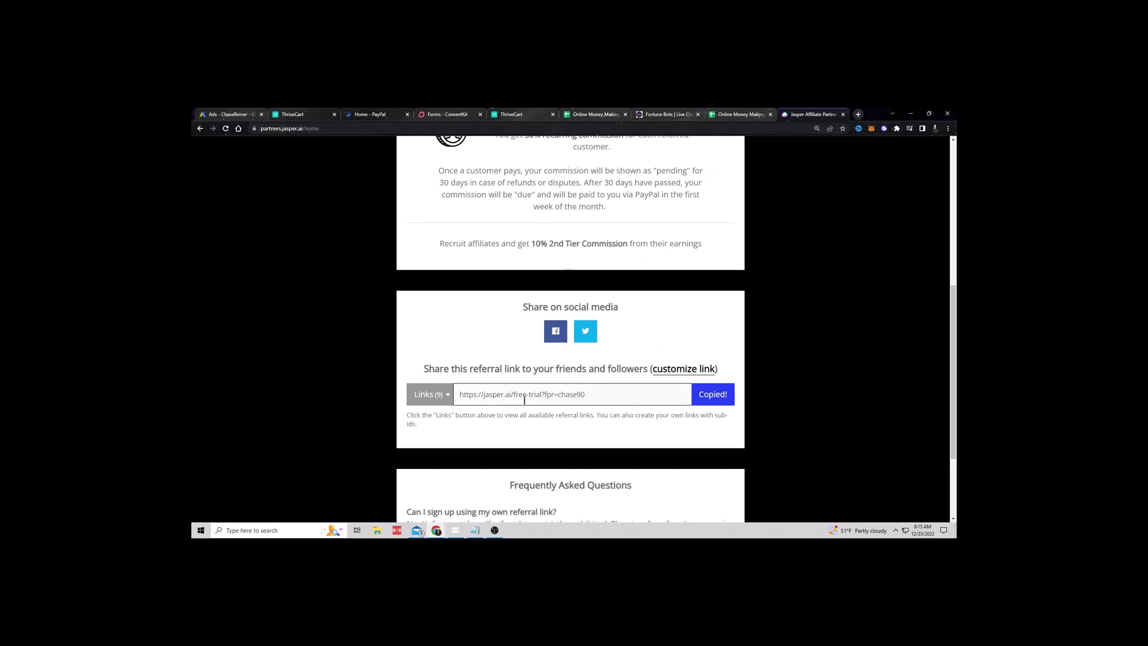
left_click(576, 394)
key("ctrl+c")
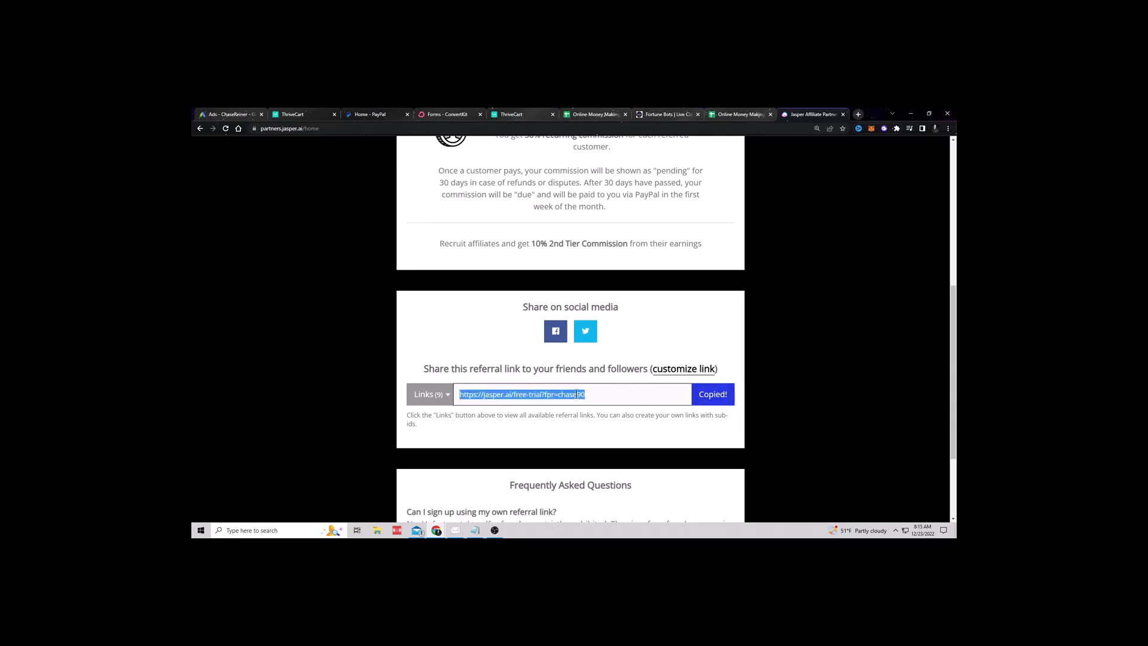
scroll(512, 245, "up", 5)
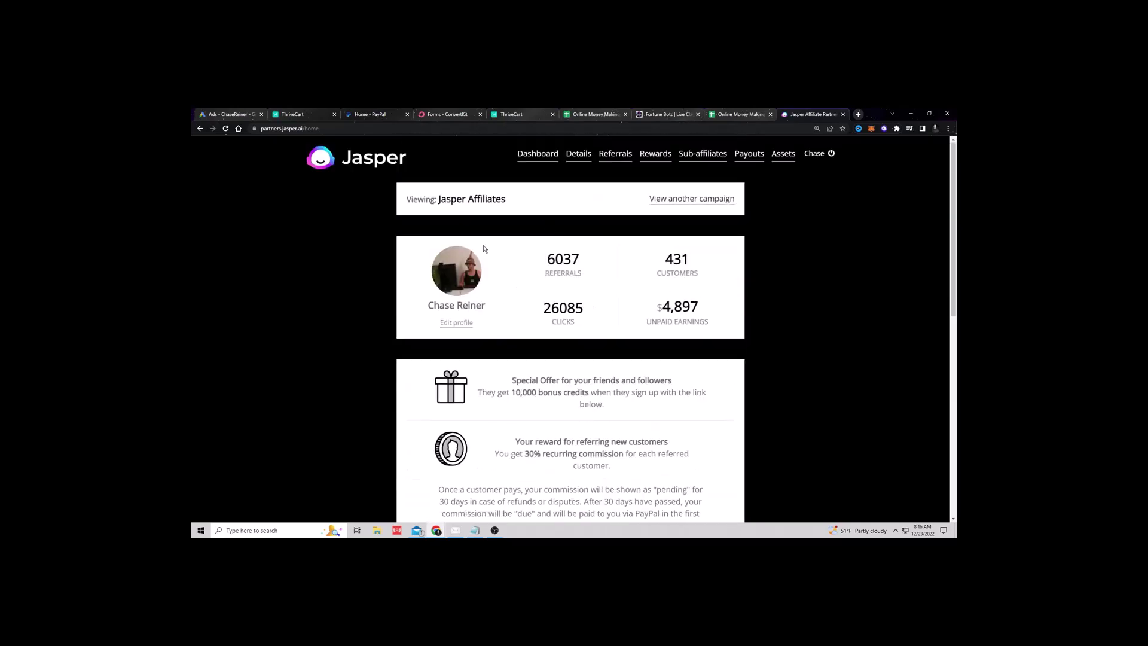
- Create a new ConvertKit landing page using the Abbey template
left_click(464, 113)
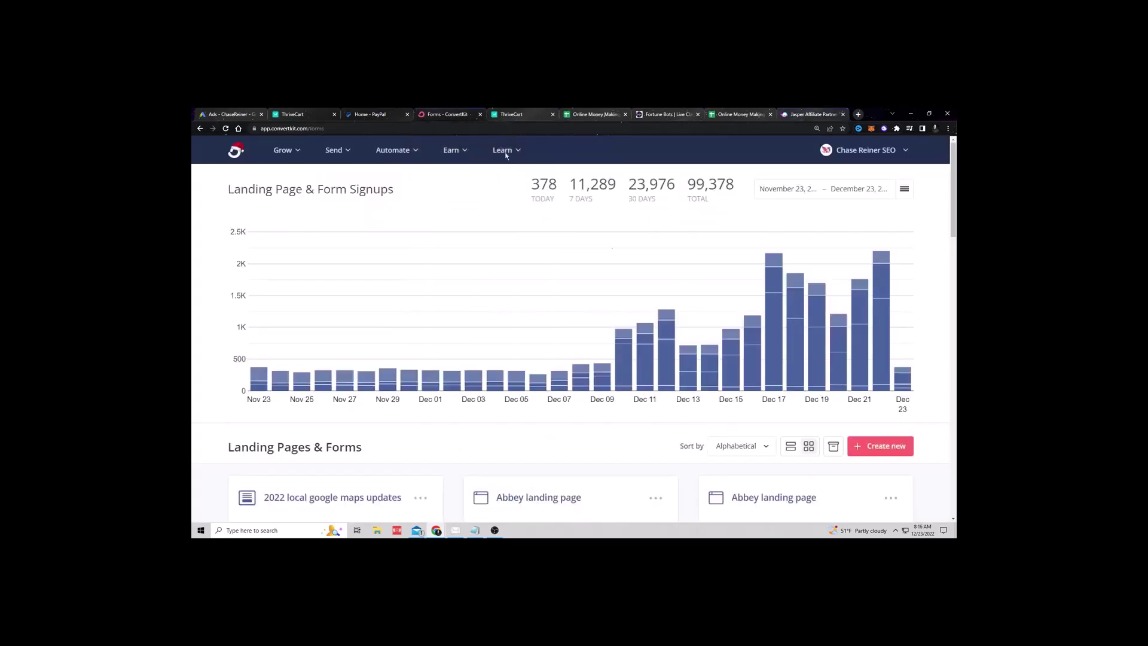
right_click(907, 441)
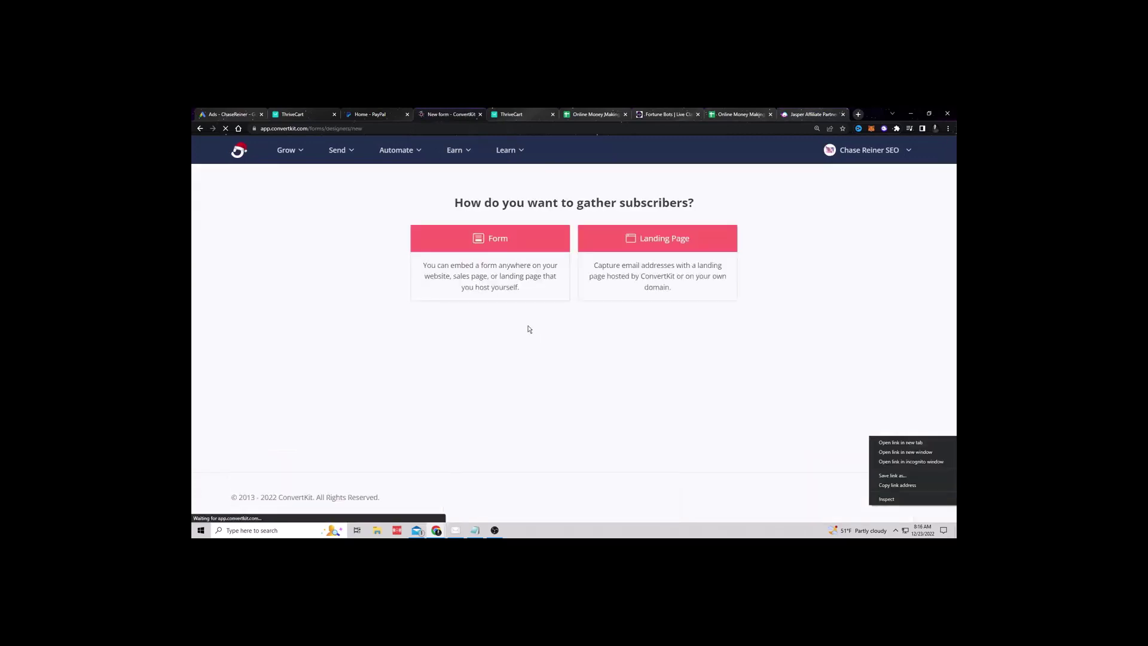
left_click(538, 356)
left_click(623, 240)
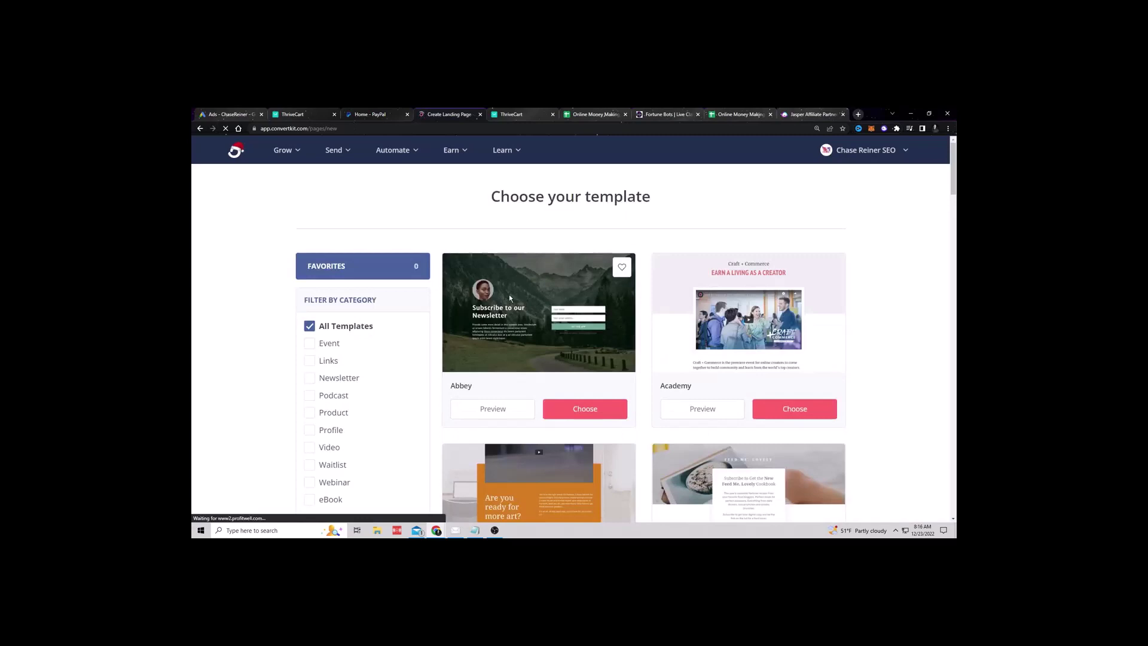
scroll(598, 320, "down", 2)
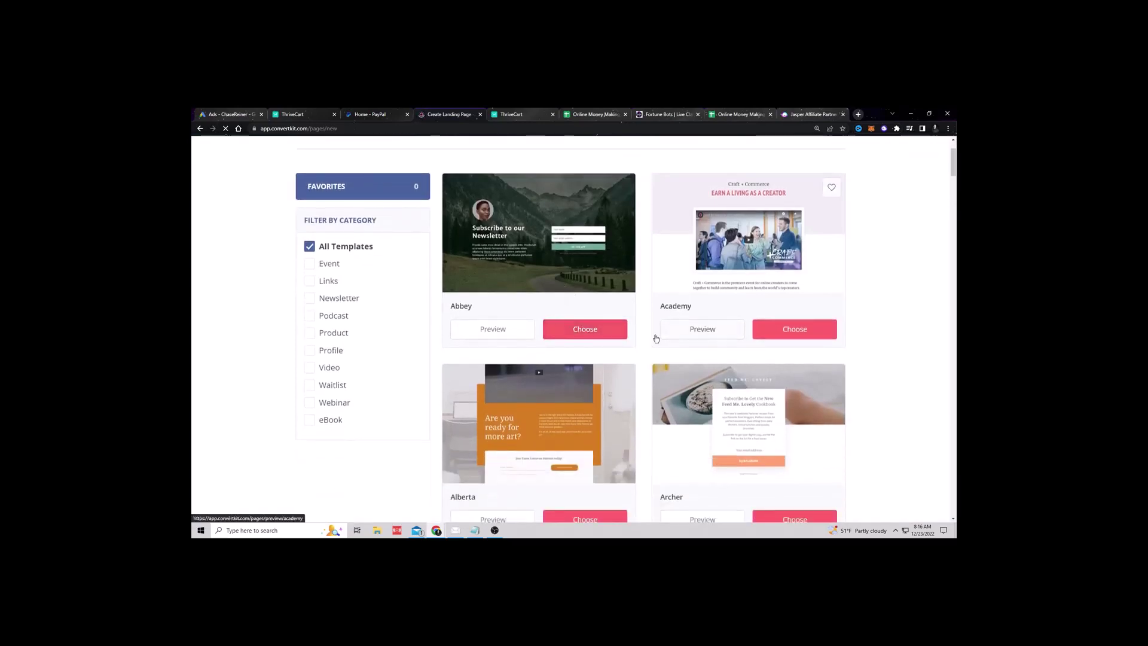
left_click(589, 328)
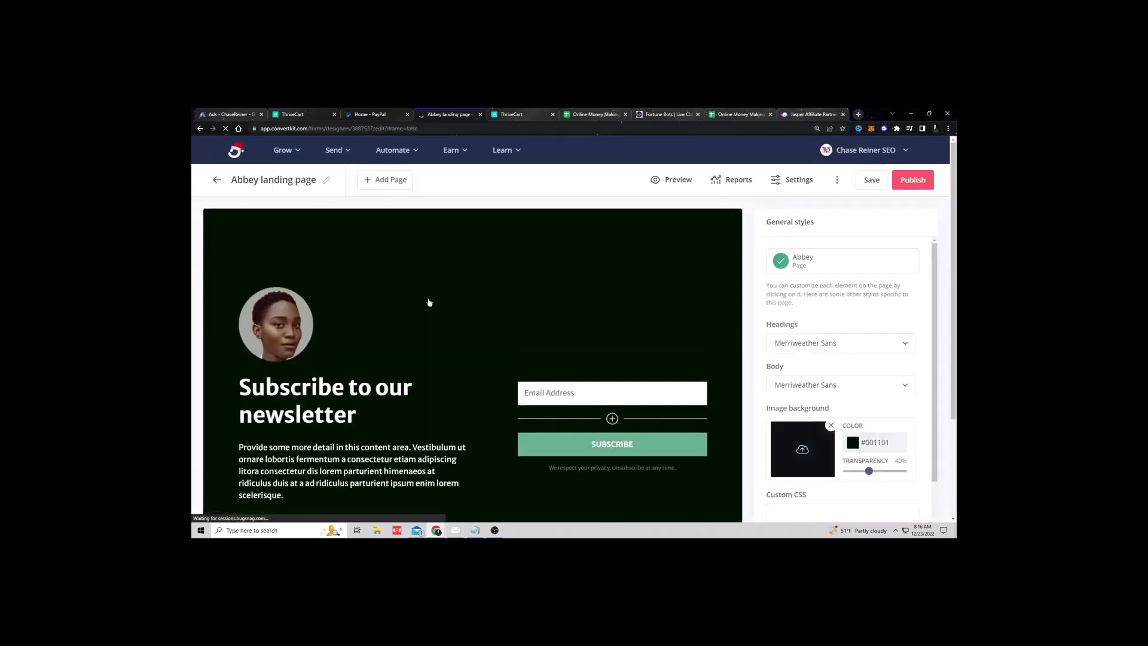
- Replace the landing page headline with 'JOIN JASPER NOW FOR FREE'
left_click(316, 406)
double_click(317, 398)
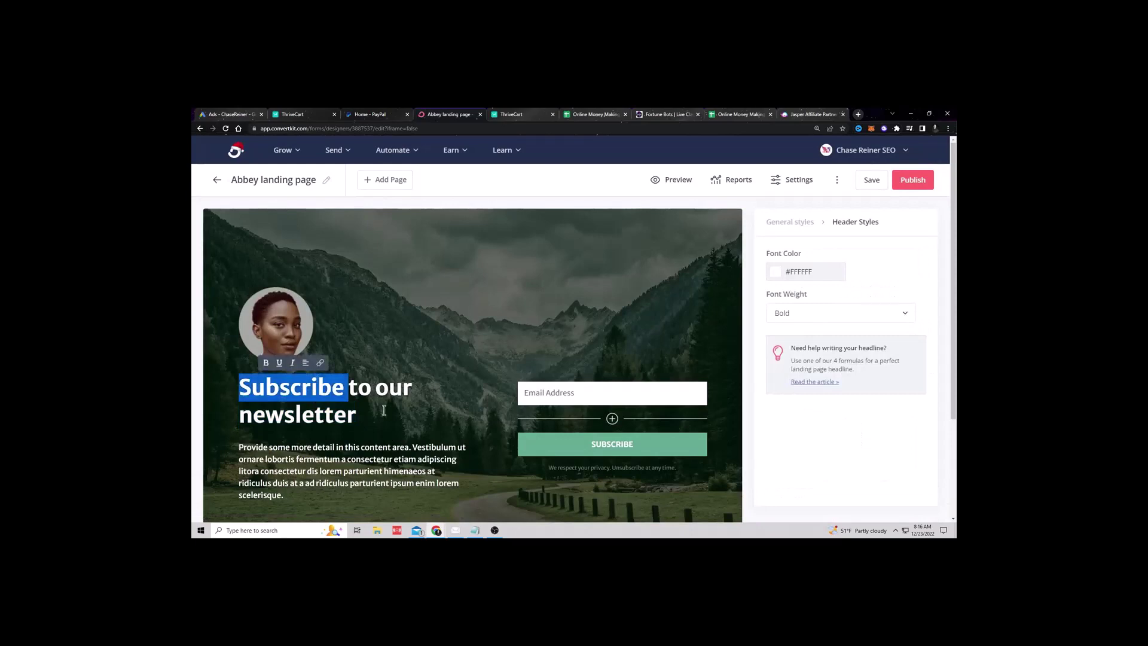
left_click_drag(385, 409, 240, 384)
type("JOI")
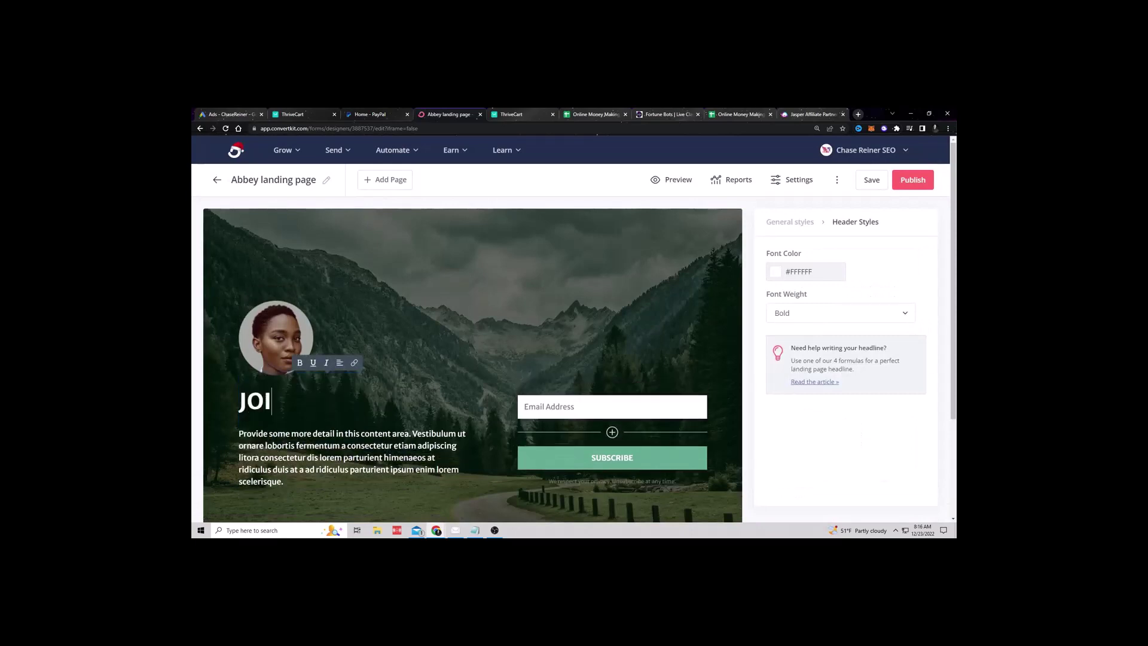
type("N JASPER NOW FOR FREE")
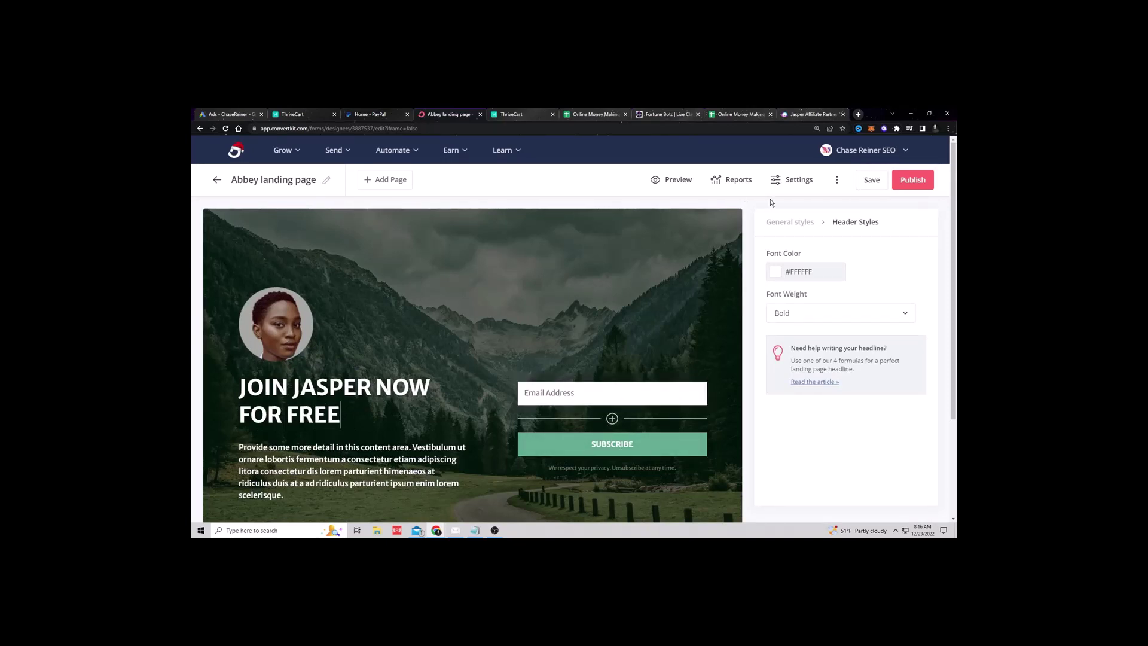
- Set the landing page to redirect subscribers to the pasted Jasper referral link
left_click(795, 182)
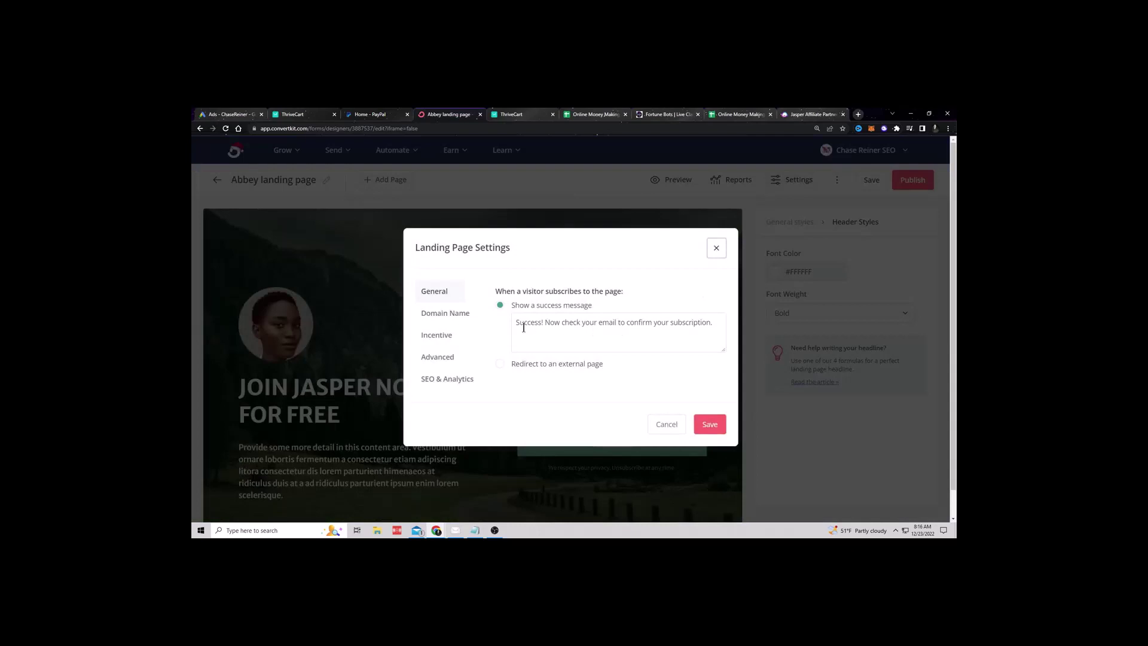
left_click(534, 365)
left_click(569, 339)
key("ctrl+v")
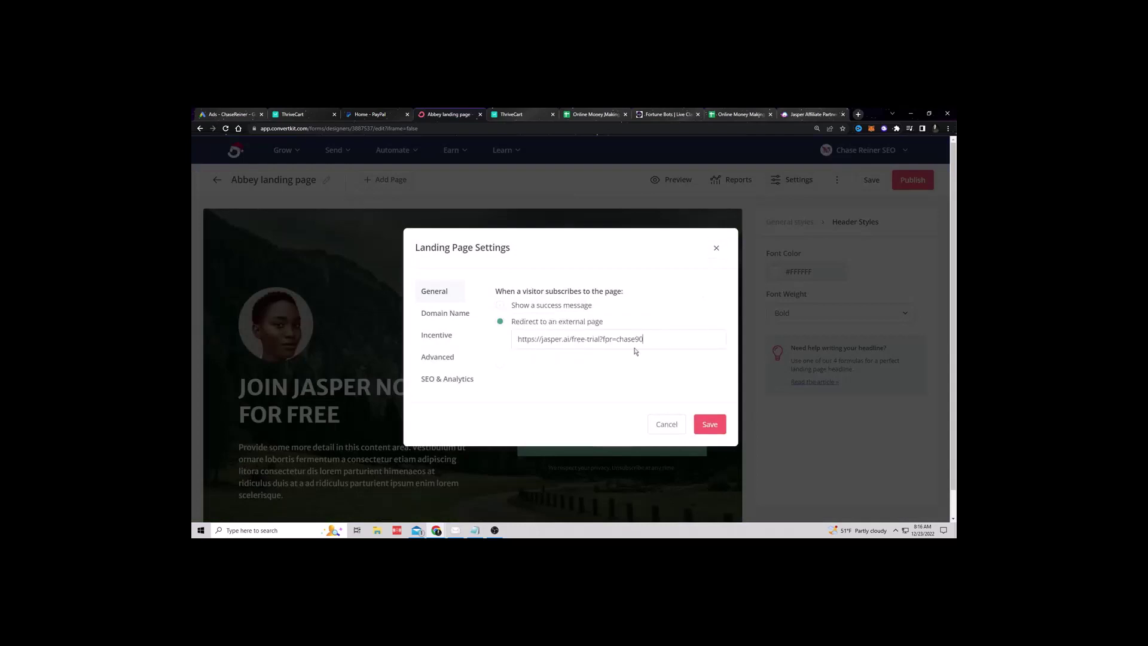
left_click(710, 424)
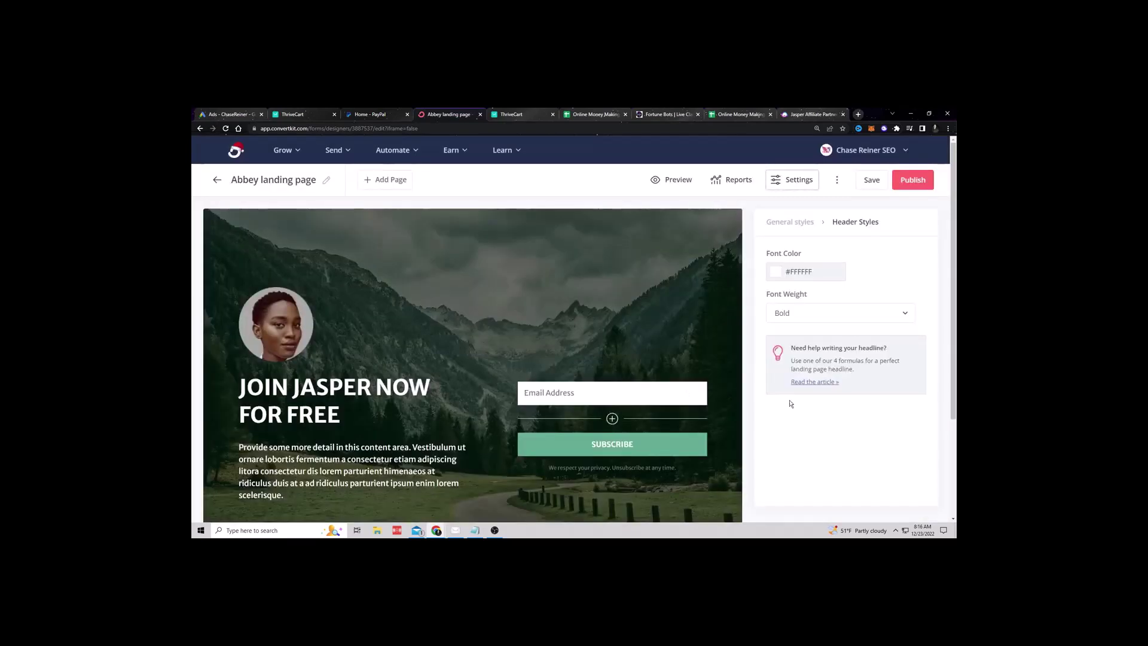
- Save and publish the page, then load its live URL in an incognito window
left_click(872, 181)
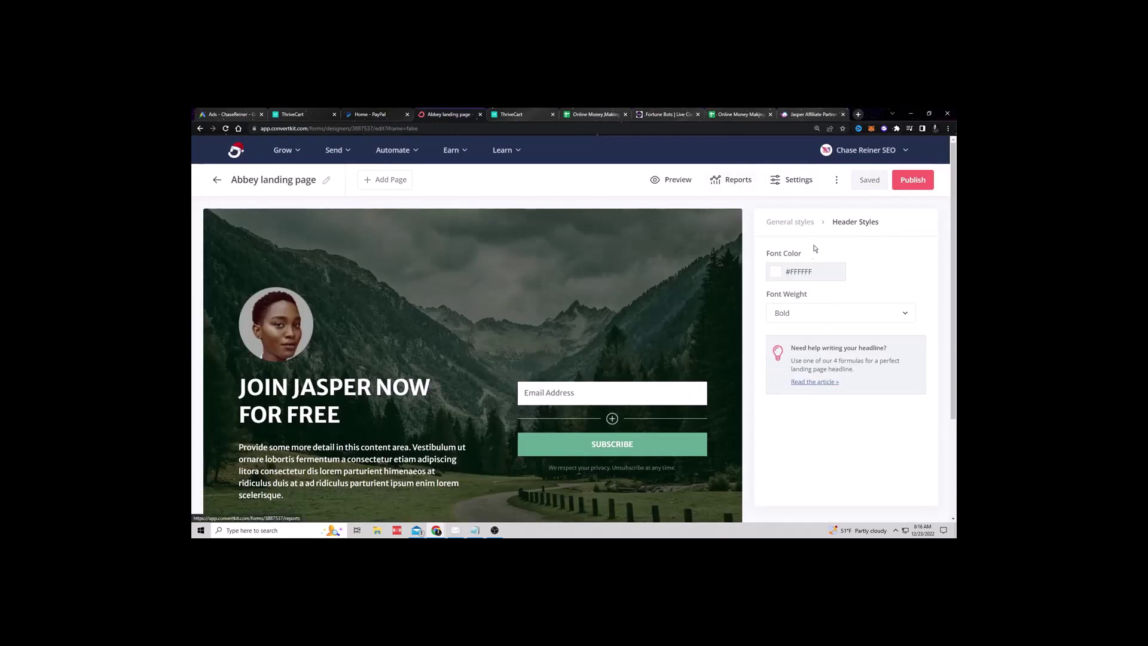
left_click(895, 181)
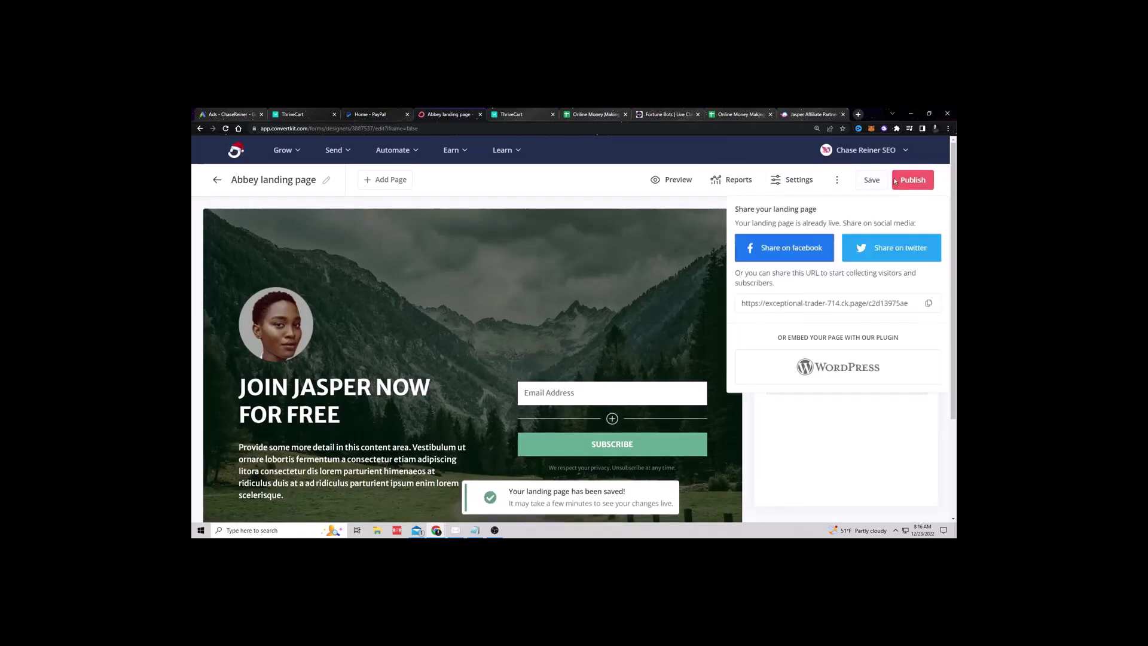
triple_click(821, 307)
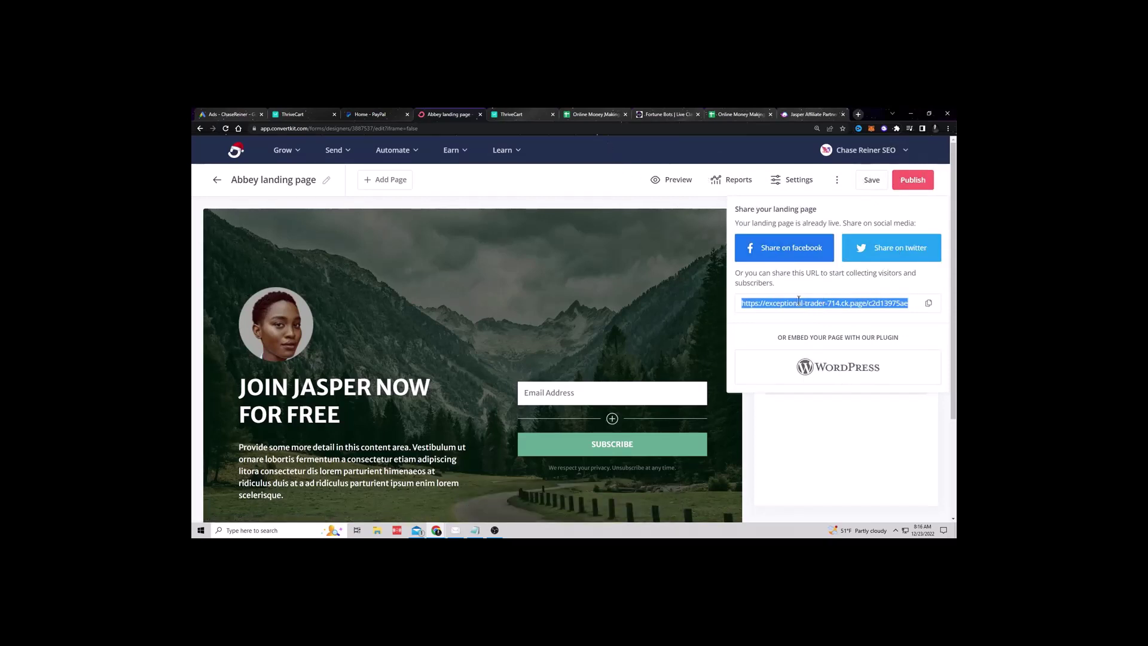
key("ctrl+c")
key("ctrl+shift+n")
key("ctrl+v")
key("Return")
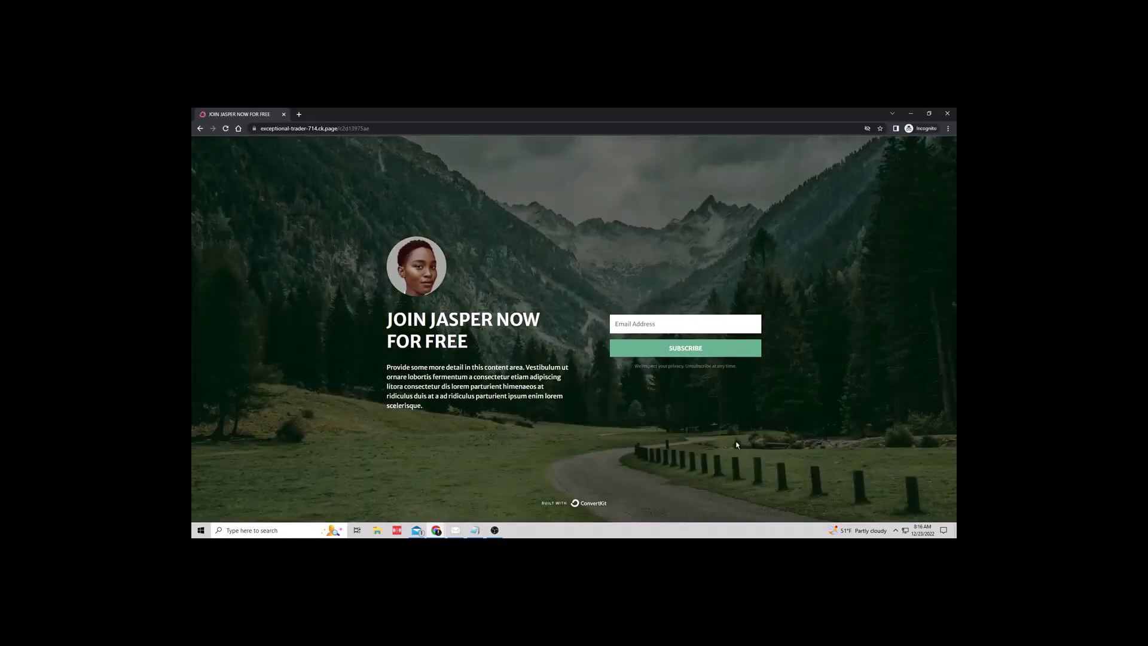
- Subscribe with a test e-mail, verify the Jasper free-trial redirect URL, and close the incognito window
left_click(688, 323)
left_click(682, 338)
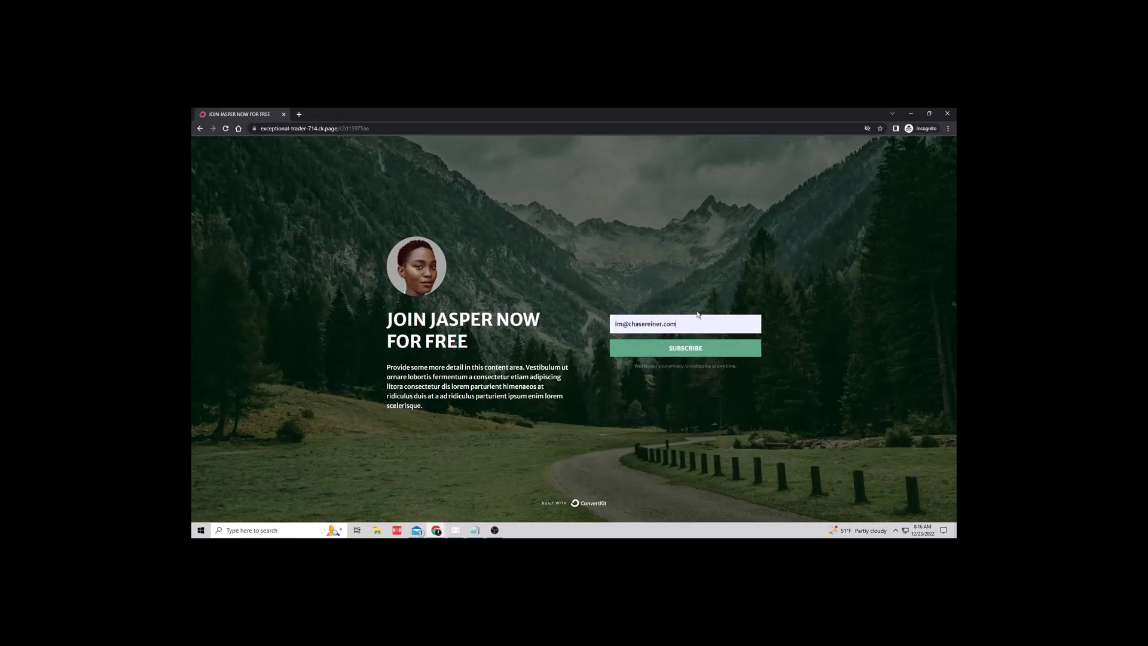
left_click(686, 349)
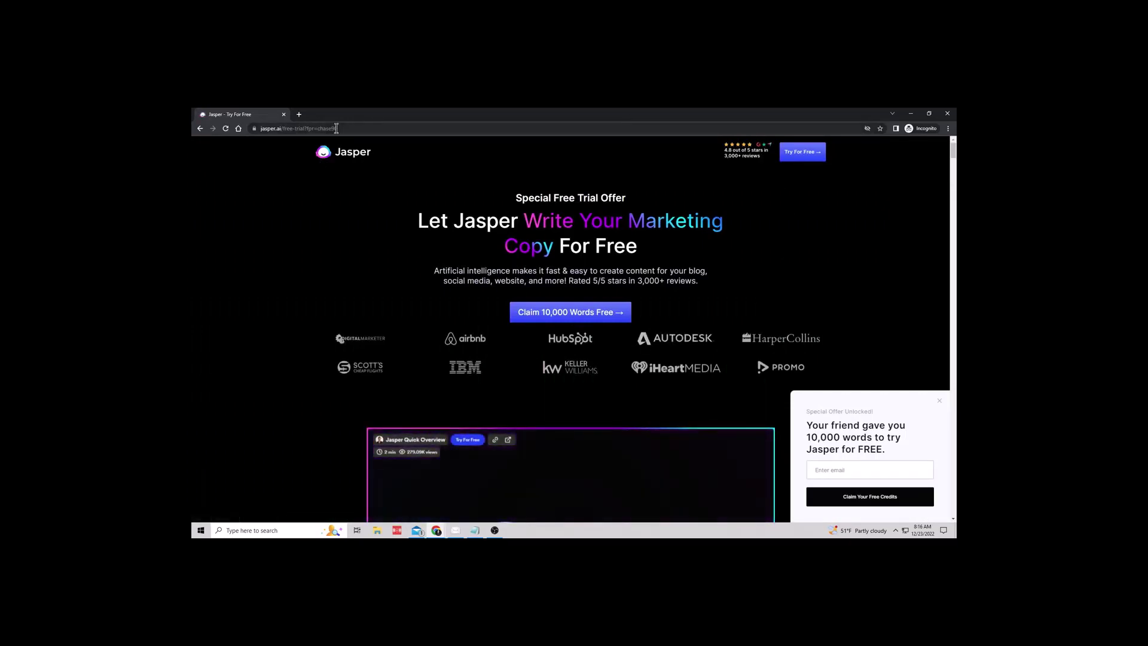
left_click(252, 127)
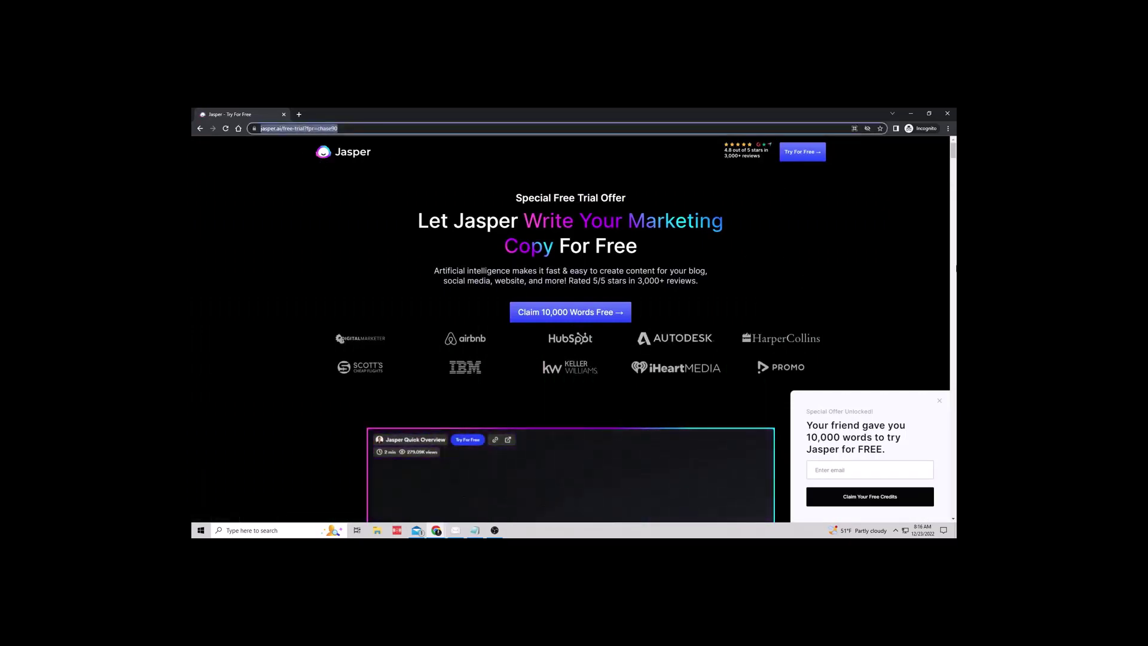
scroll(570, 329, "down", 15)
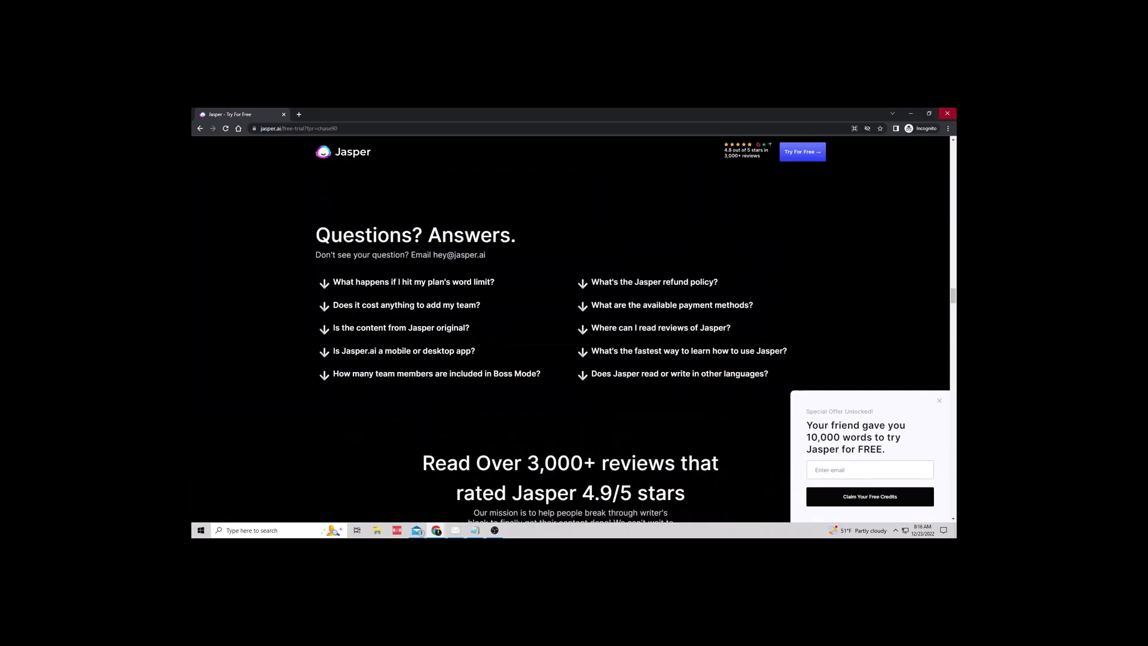
left_click(948, 114)
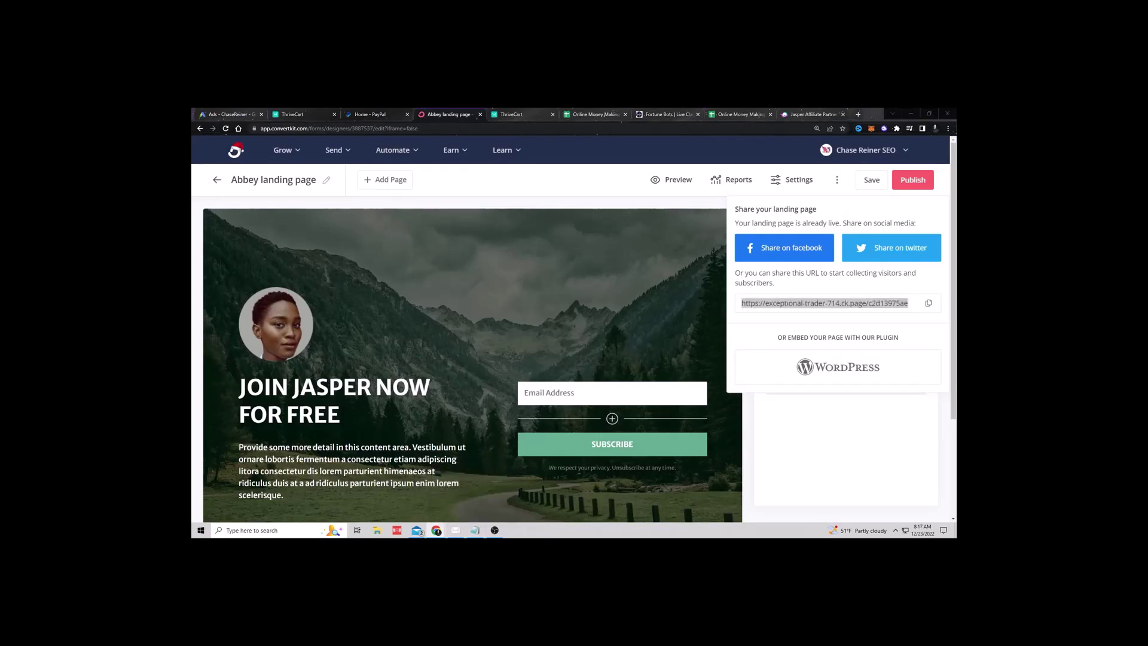
- Play 'Powerful Method Uses Bots To Earn $2600 / MO' full screen and muted, pausing at 0:07
key("alt+Tab")
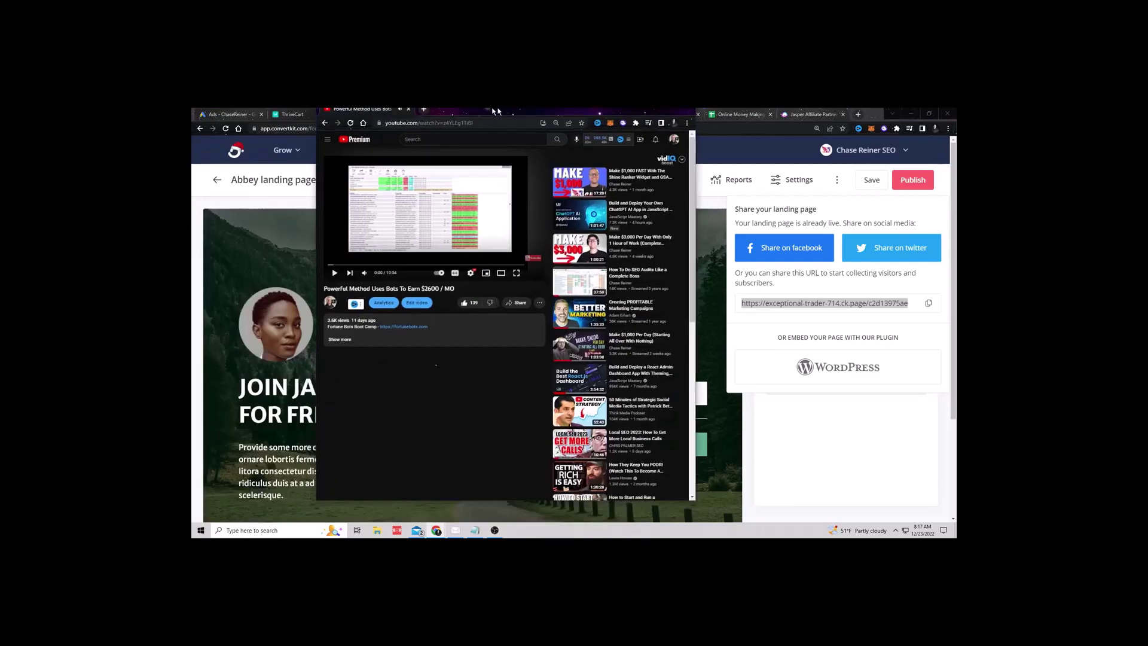
left_click(696, 384)
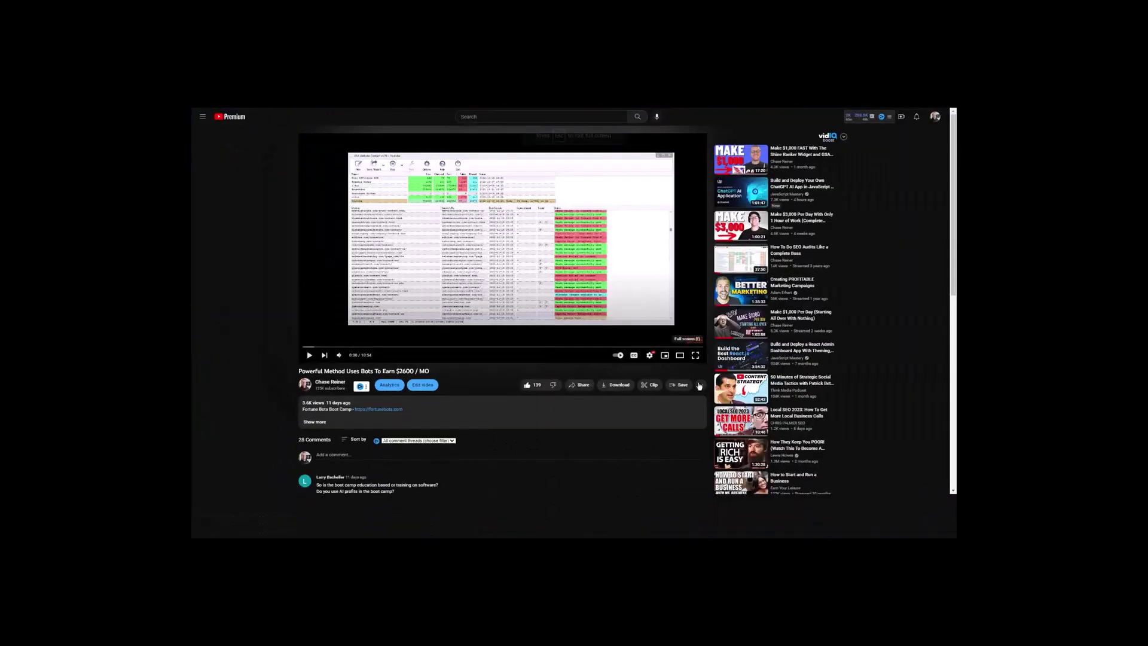
left_click(203, 531)
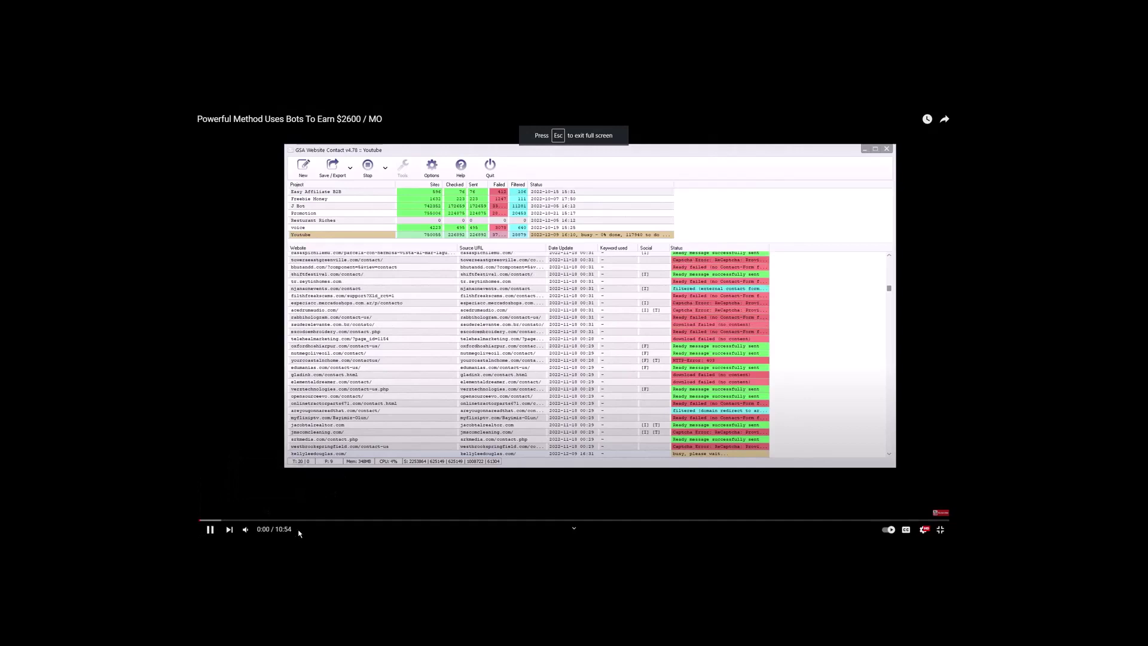
left_click(247, 530)
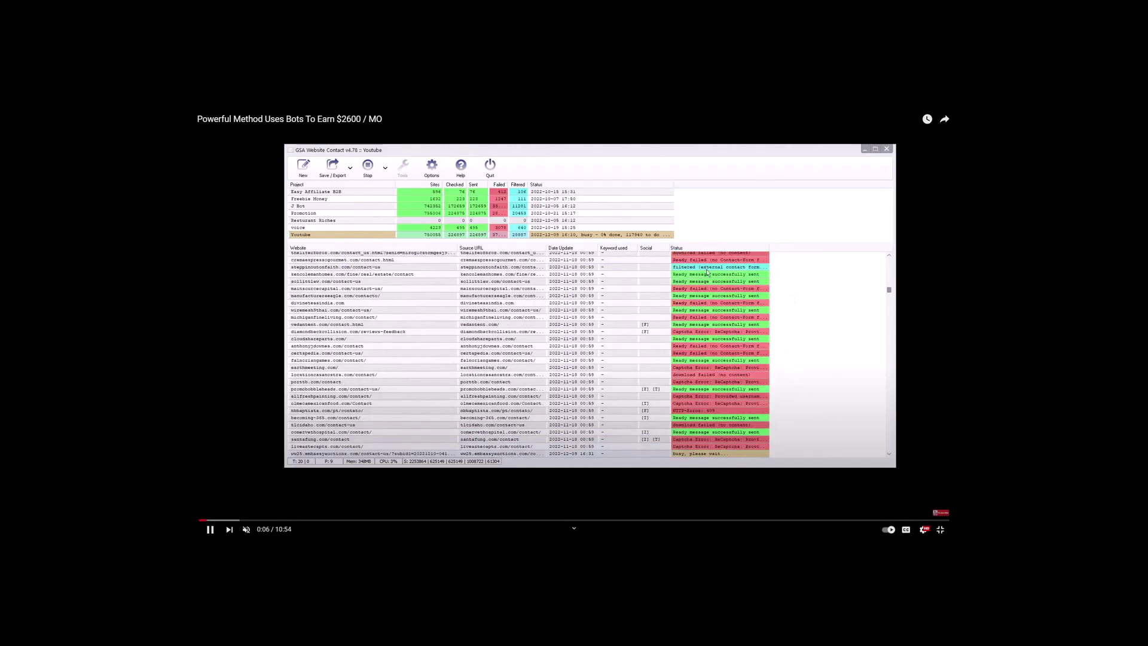
key("space")
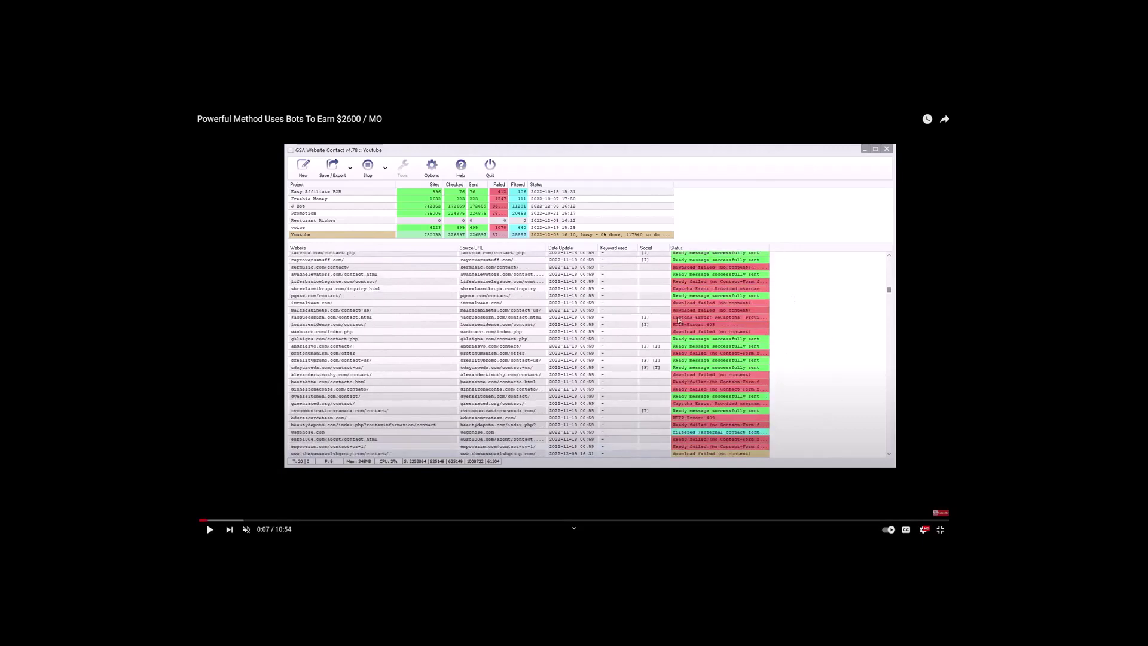
left_click(940, 529)
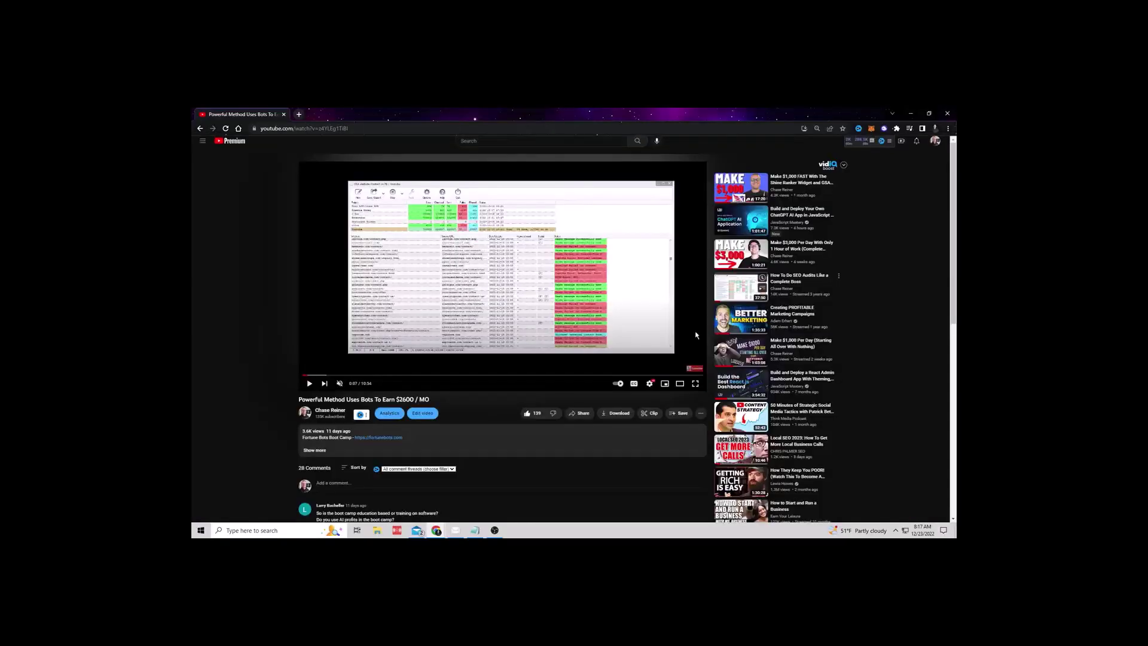
- Search YouTube for 'jasper ai' filtered to videos under 4 minutes
left_click(506, 144)
type("jasper ai")
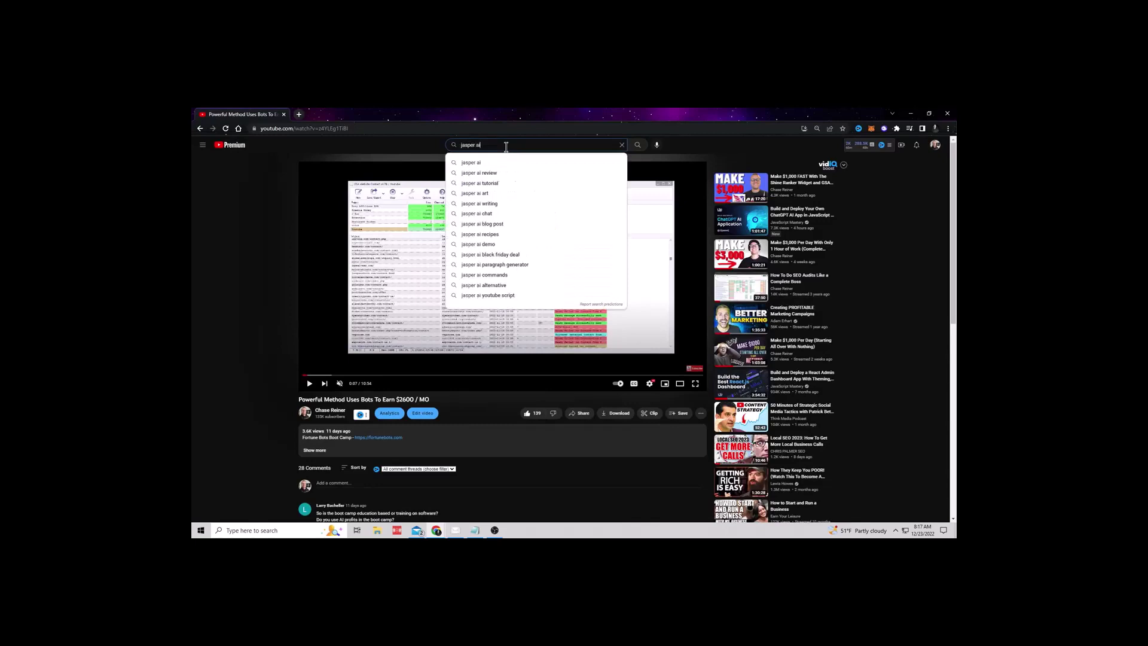
key("Return")
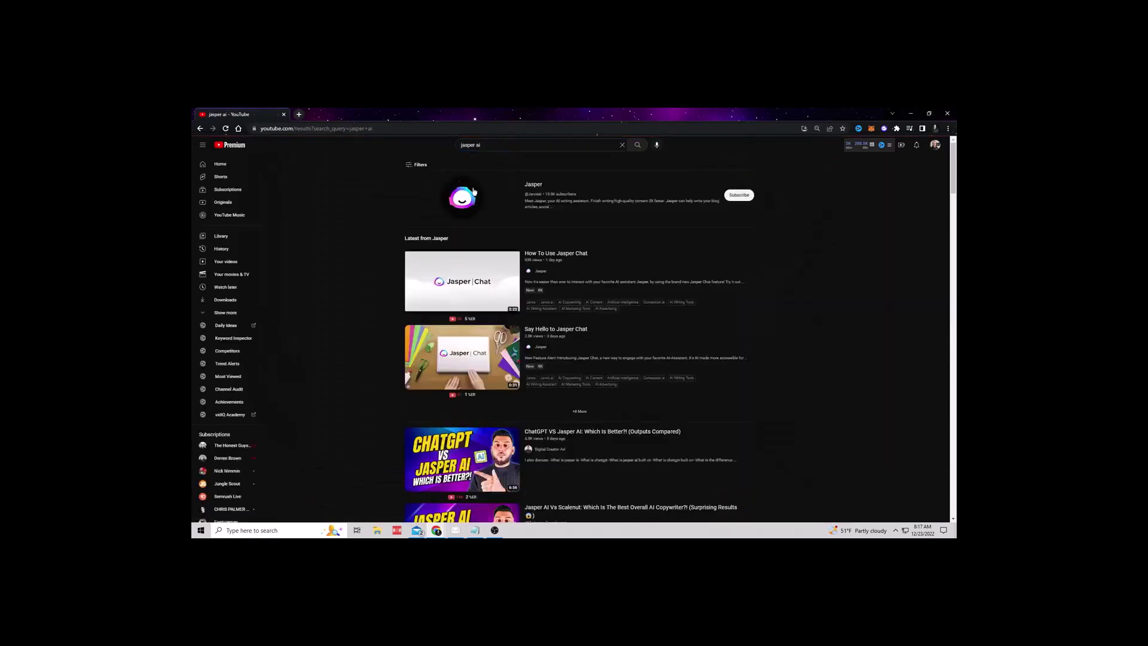
left_click(416, 165)
left_click(526, 198)
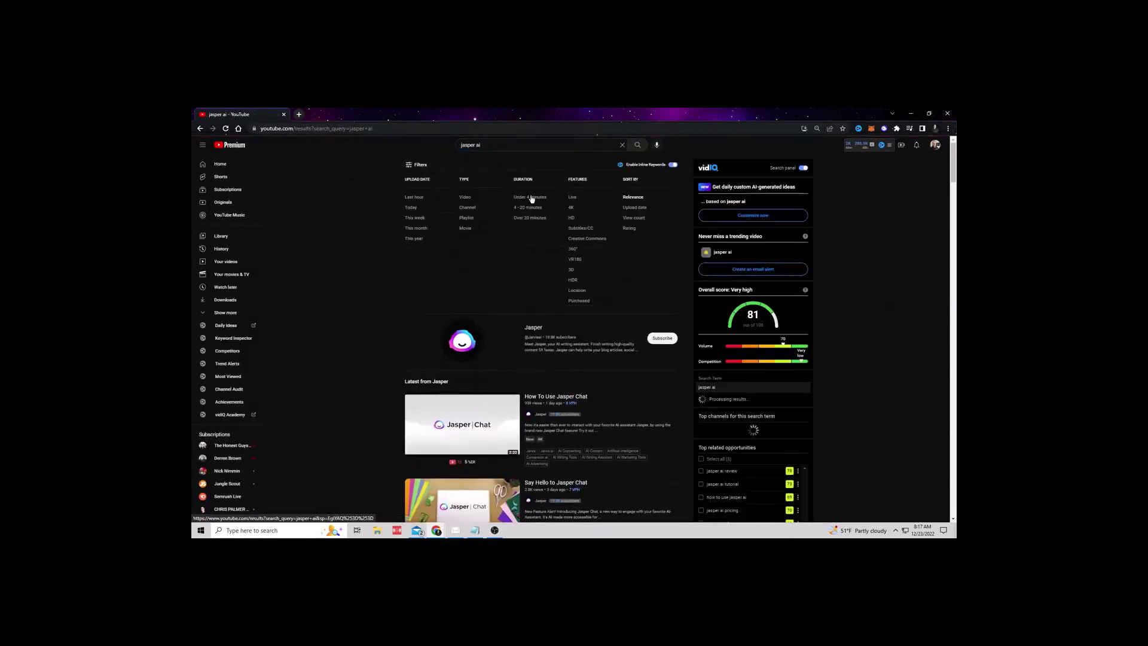
scroll(538, 320, "down", 3)
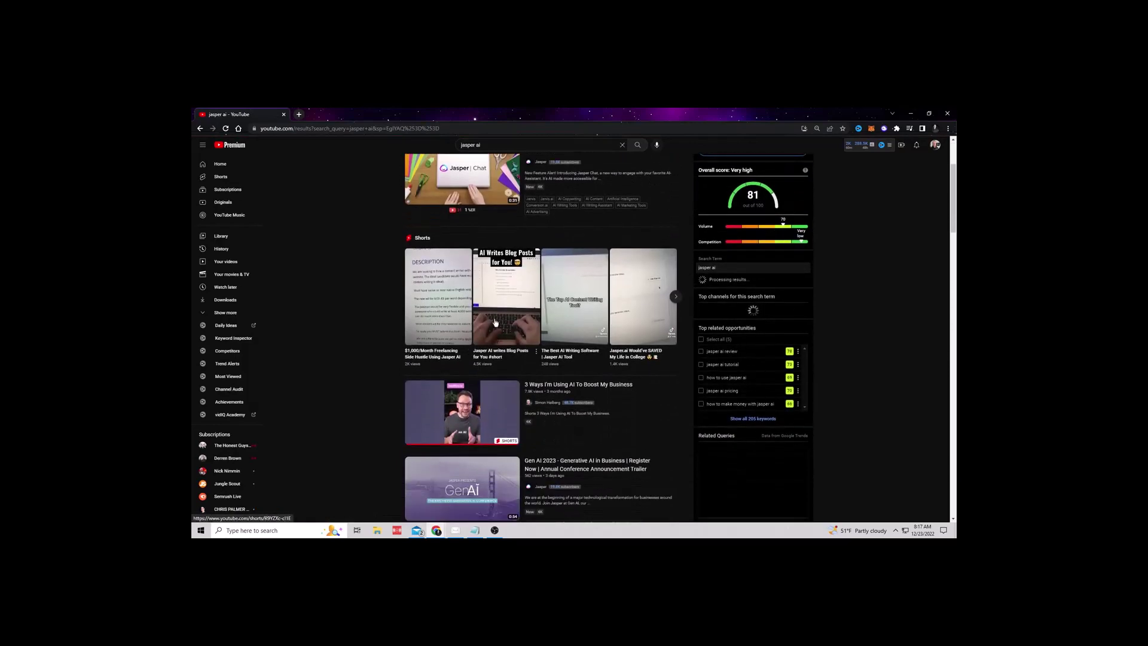
- Open and pause the Short 'Jasper AI writes Blog Posts for You', then close the comments unposted
left_click(495, 323)
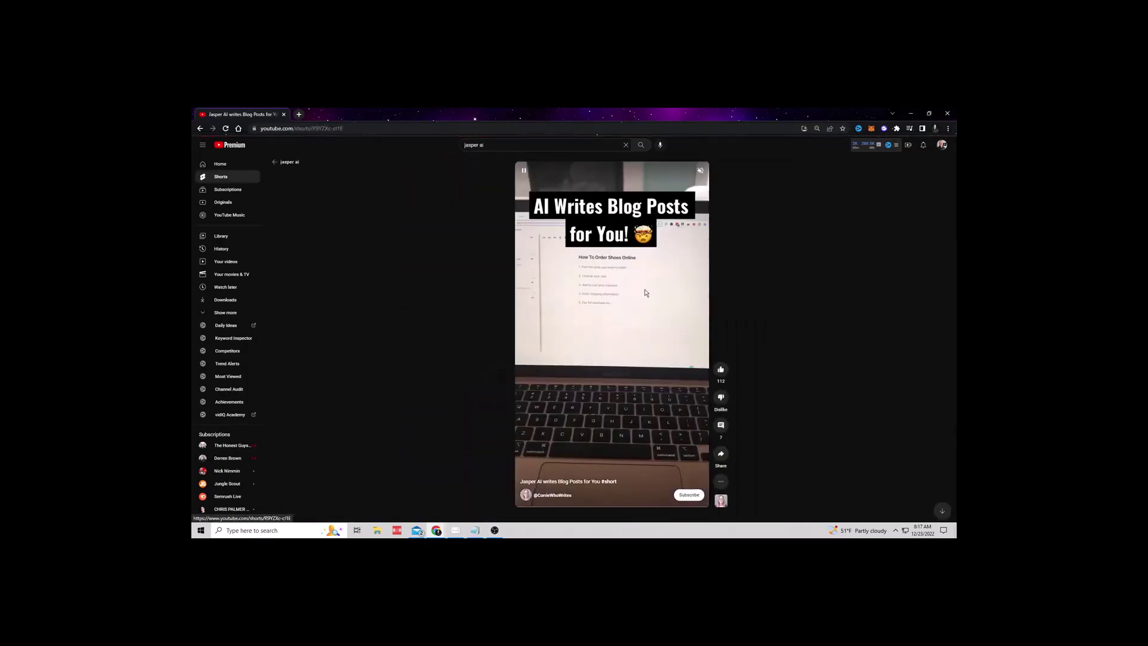
left_click(645, 293)
left_click(720, 424)
left_click(562, 245)
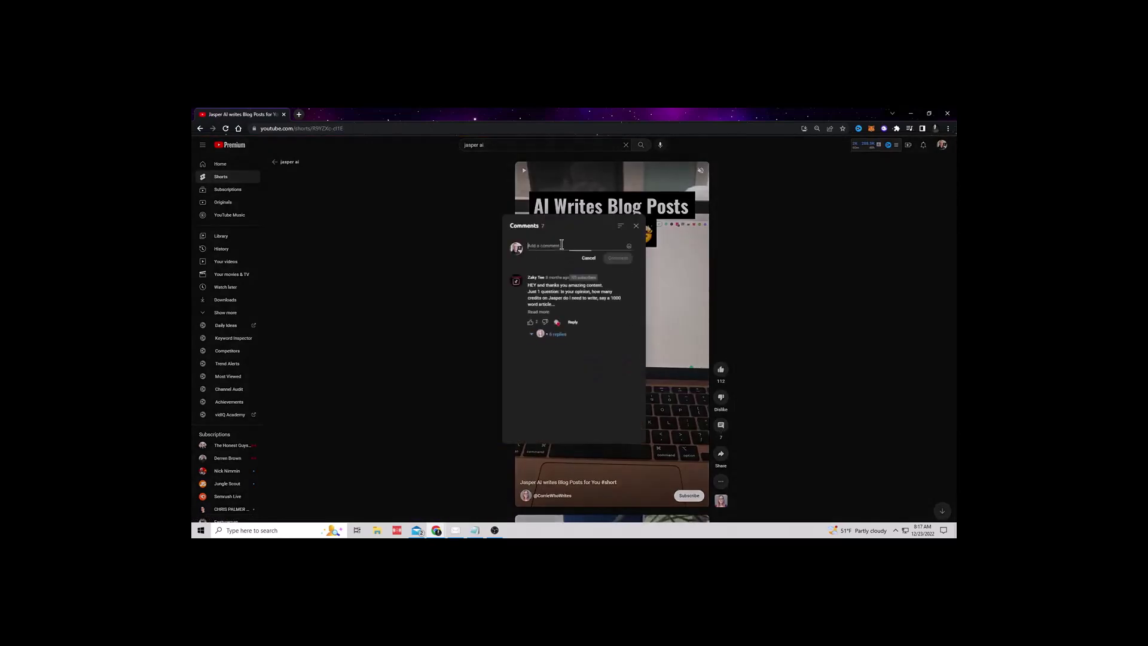
key("ctrl+v")
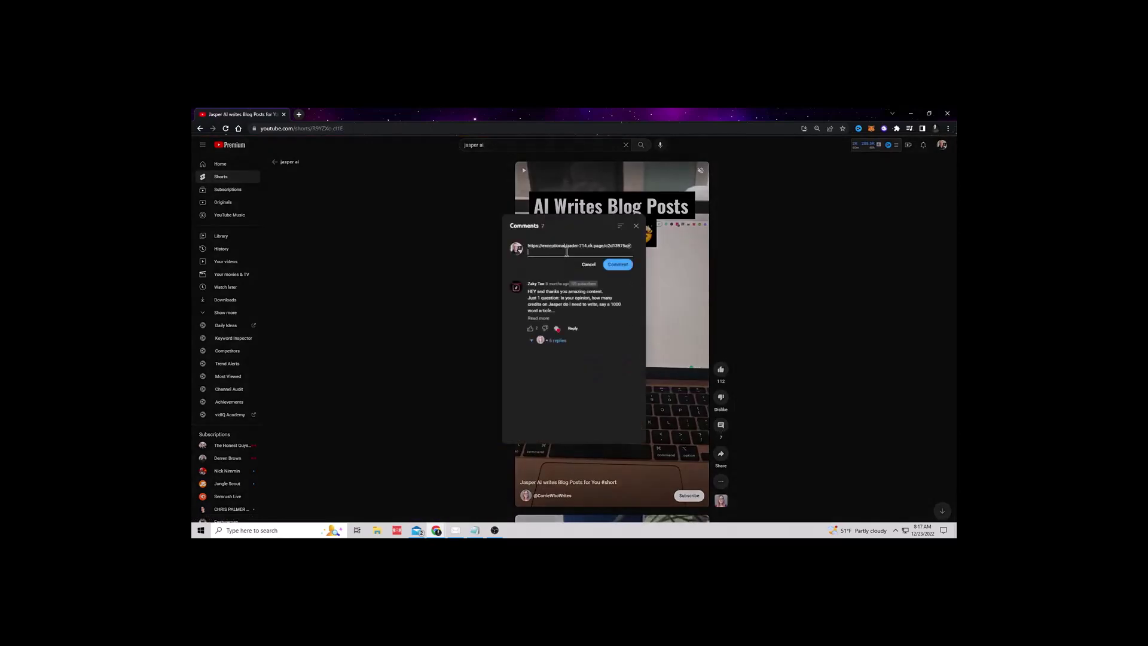
left_click(636, 226)
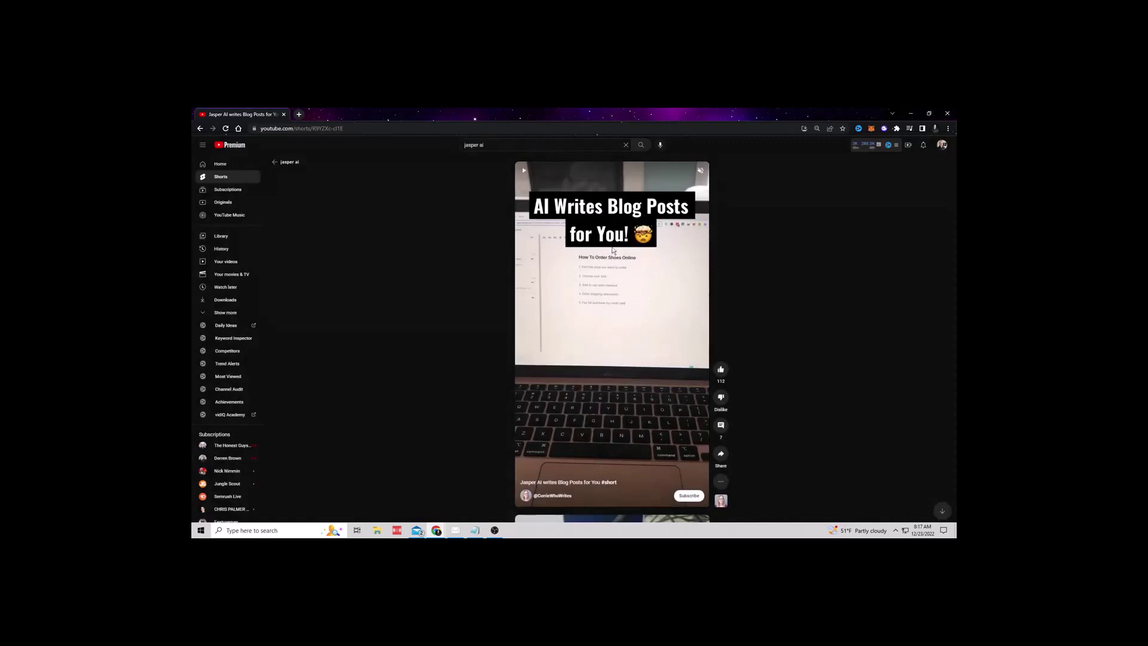
right_click(656, 326)
left_click(610, 332)
- Open fortunebots.com in a new tab and subscribe a saved e-mail address, passing the reCAPTCHA
left_click(298, 115)
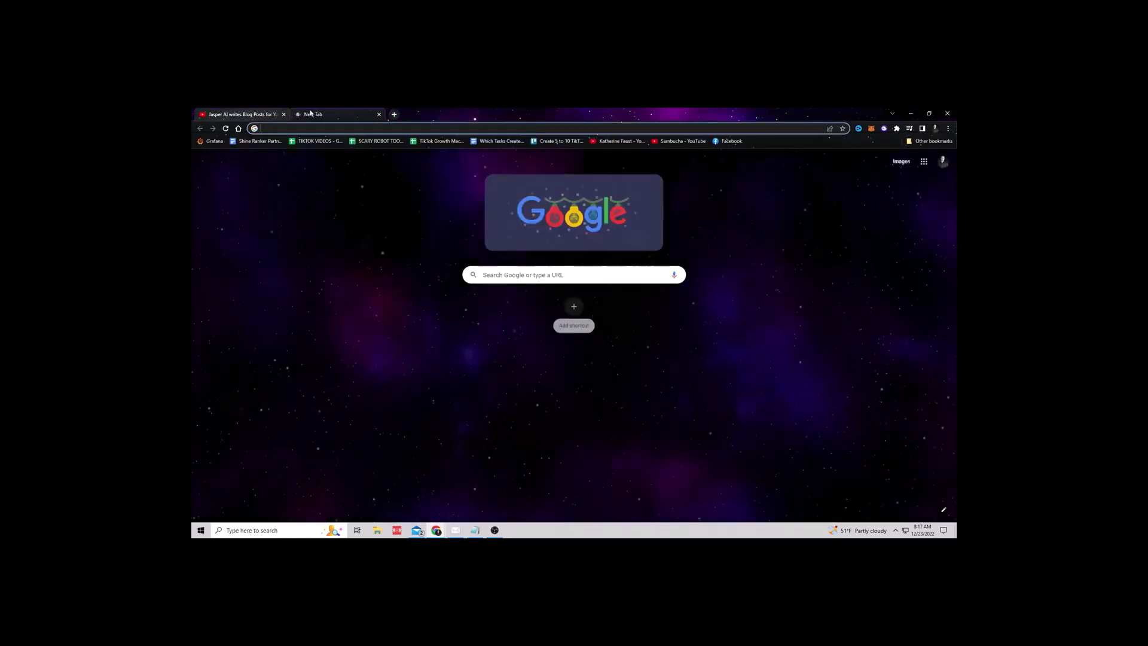
type("for")
key("Return")
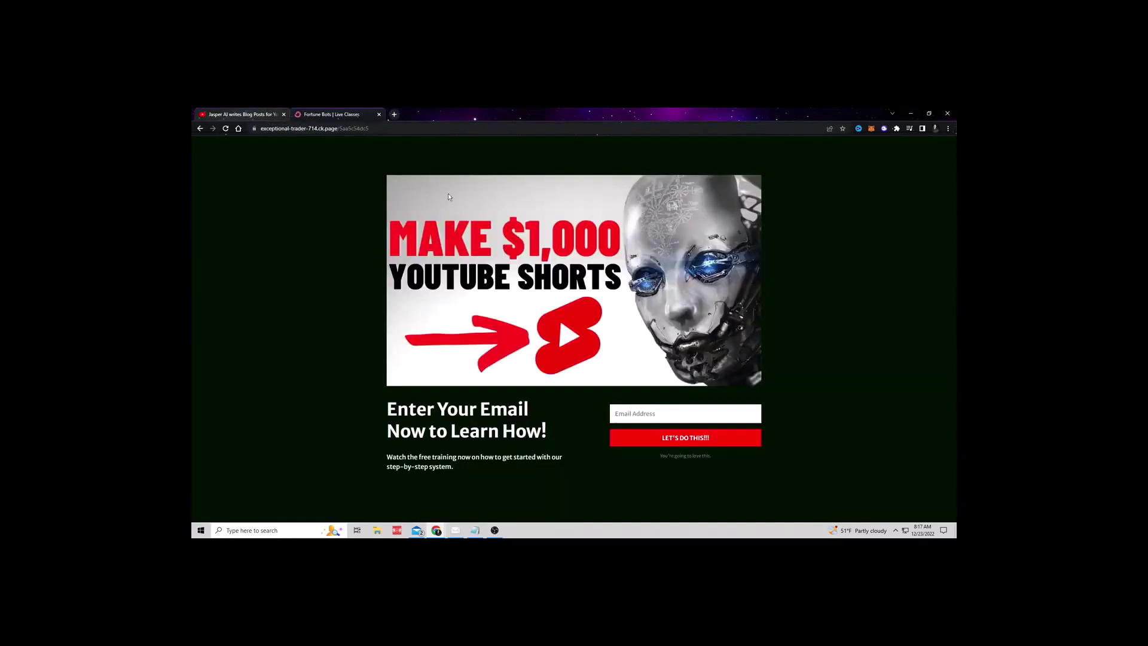
left_click(646, 421)
left_click(649, 441)
left_click(620, 446)
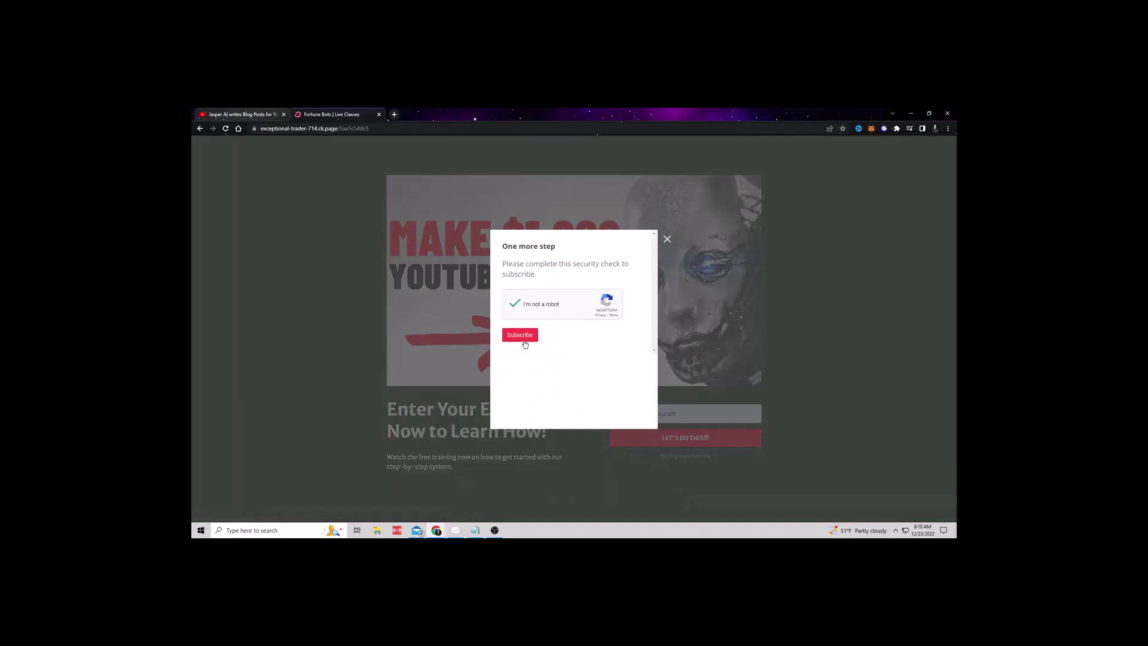
left_click(515, 333)
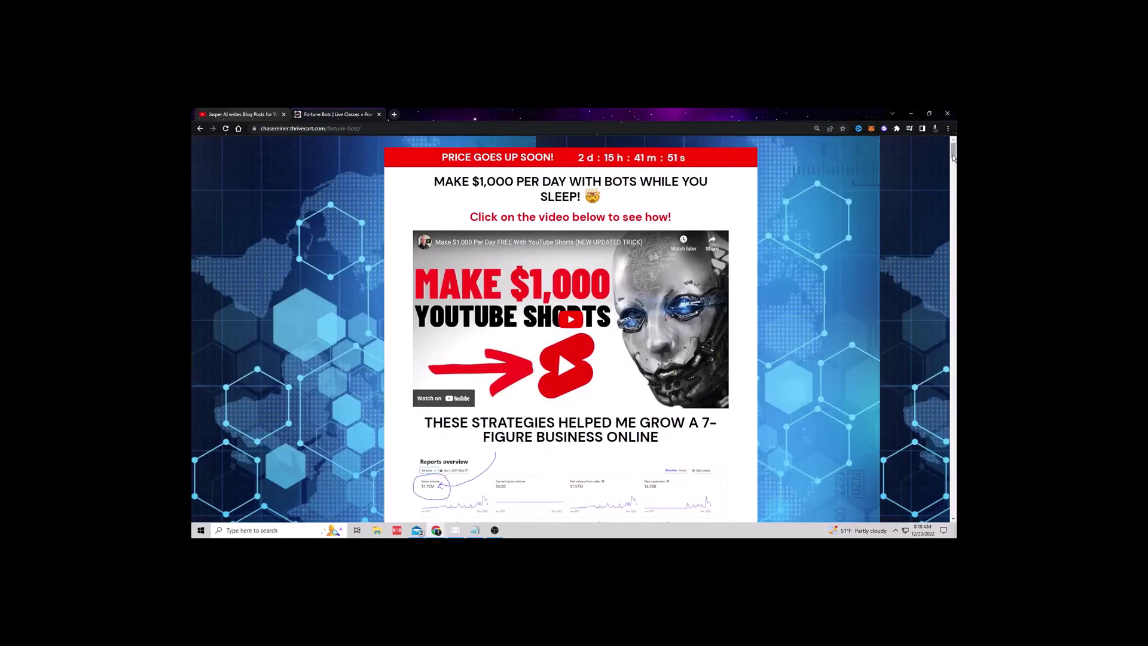
- Scroll the Fortune Bots sales page down to the 'YOU GET RESULTS' testimonial showing 62 referrals
scroll(954, 157, "down", 2)
left_click_drag(955, 157, 676, 229)
left_click_drag(953, 154, 954, 244)
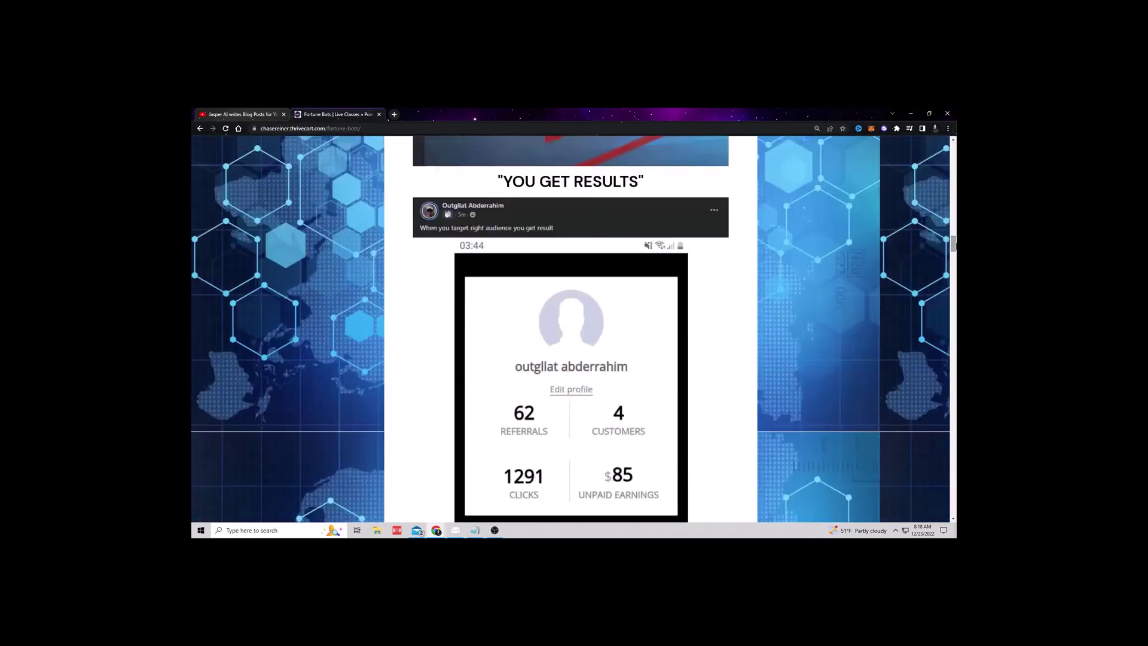
- Browse the leads testimonials on the Fortune Bots page and close the Jasper YouTube Short tab
scroll(722, 261, "up", 15)
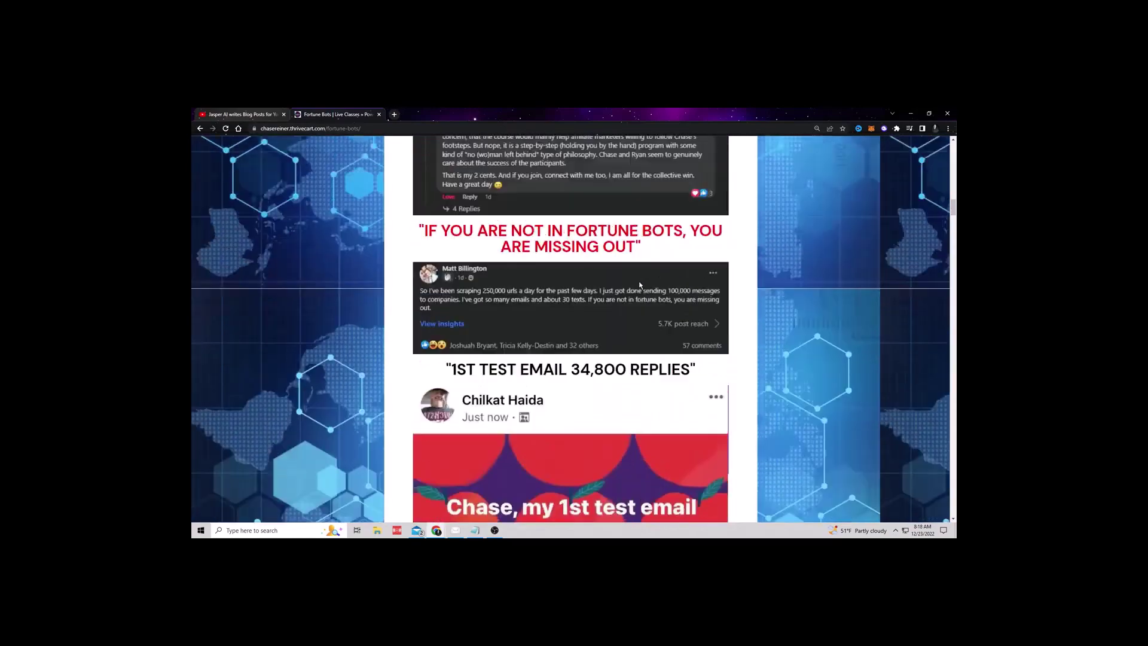
scroll(739, 322, "down", 8)
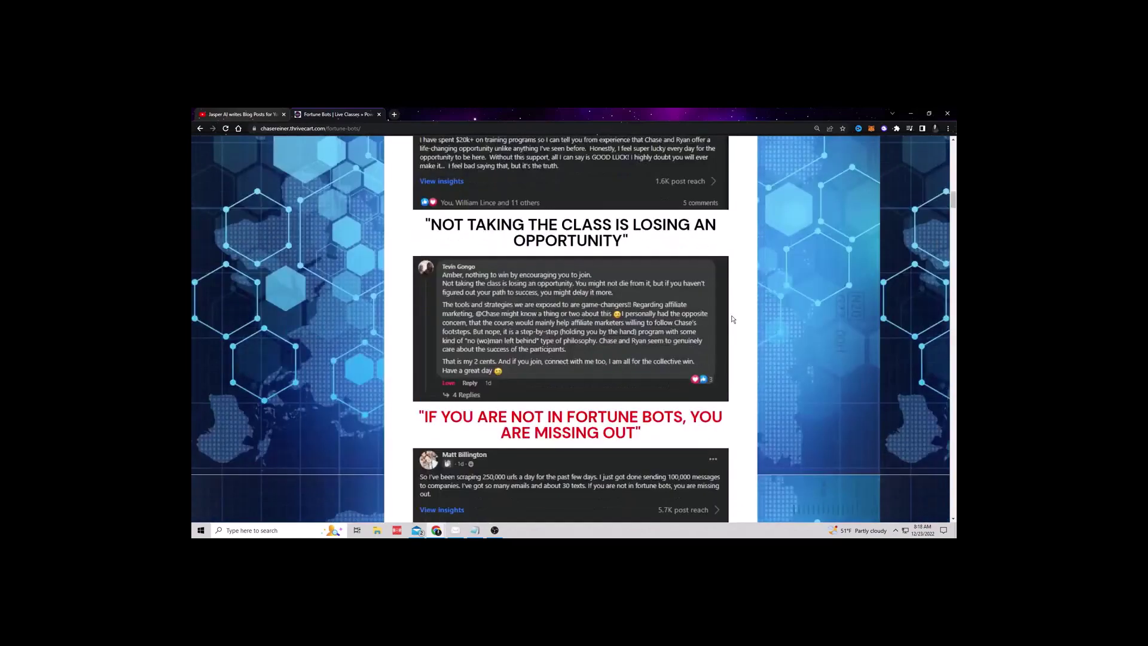
scroll(740, 320, "up", 3)
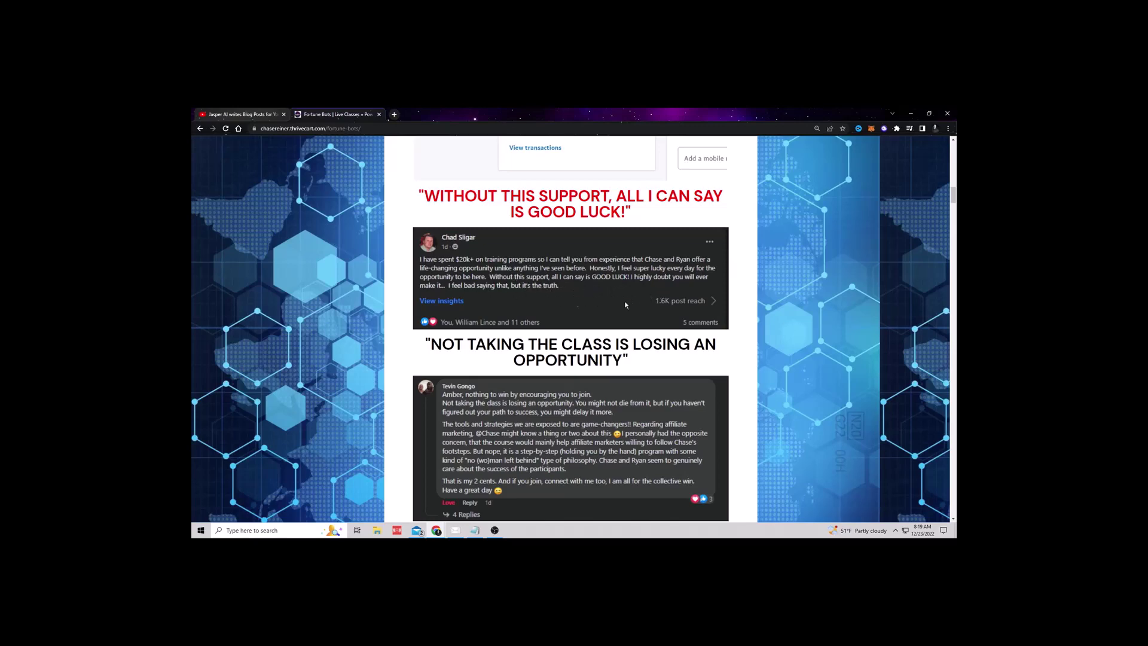
scroll(625, 305, "up", 6)
scroll(641, 293, "down", 10)
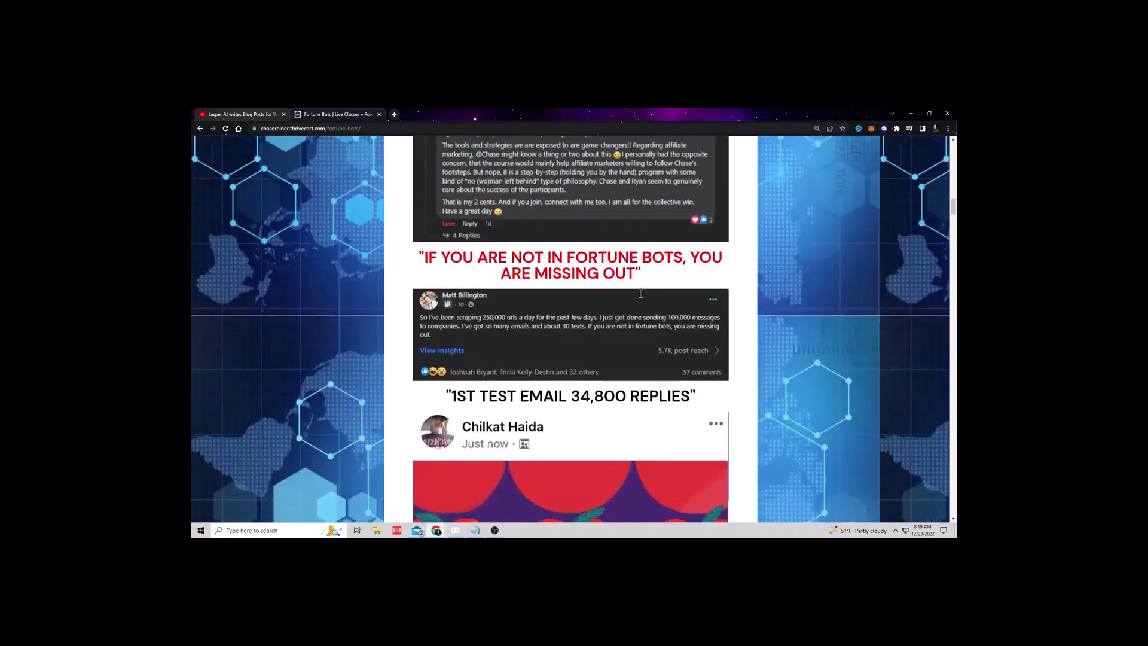
scroll(606, 289, "up", 2)
scroll(638, 279, "down", 15)
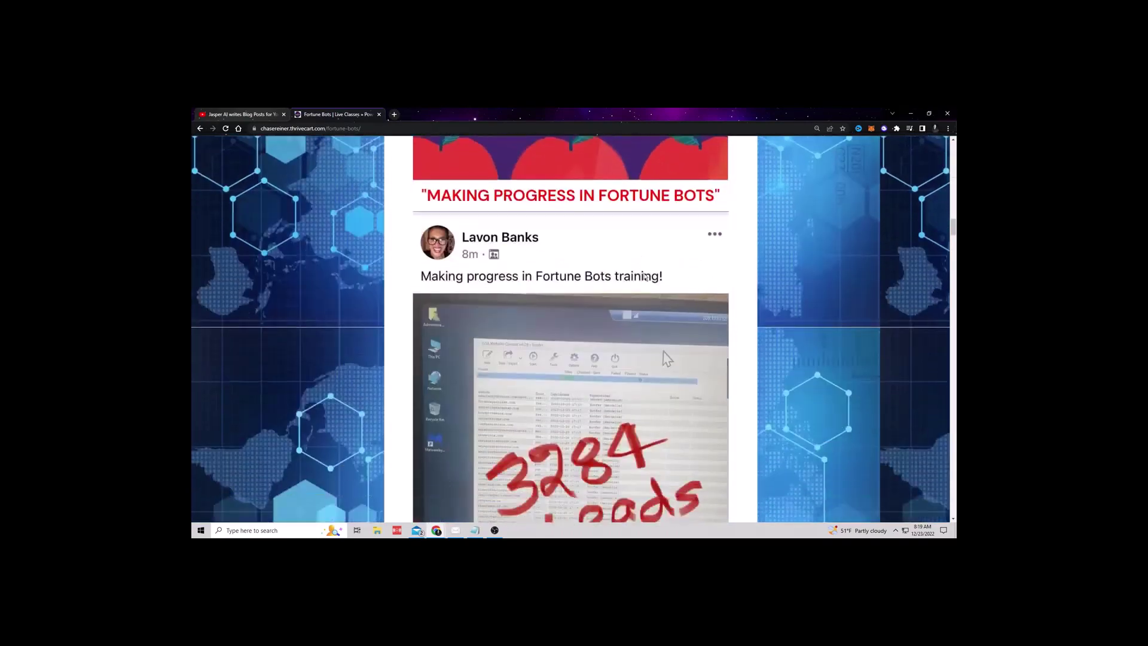
scroll(624, 272, "down", 4)
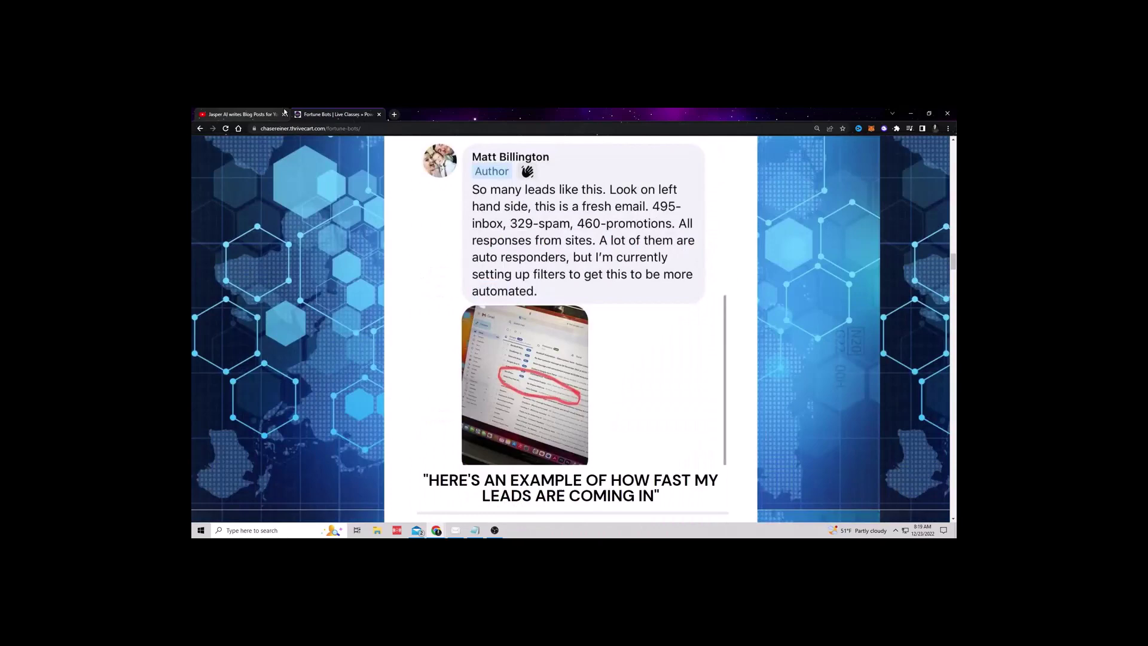
left_click(284, 113)
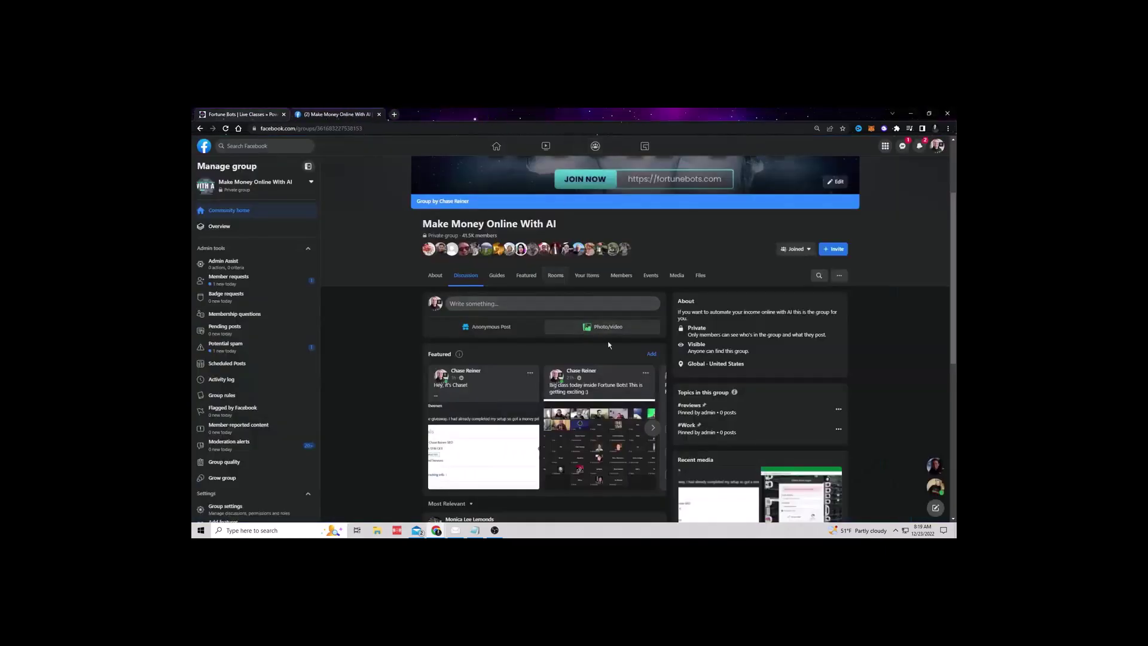
- Scroll the group feed past the 'Big class today inside Fortune Bots!' post, then select the page's URL
scroll(567, 284, "down", 8)
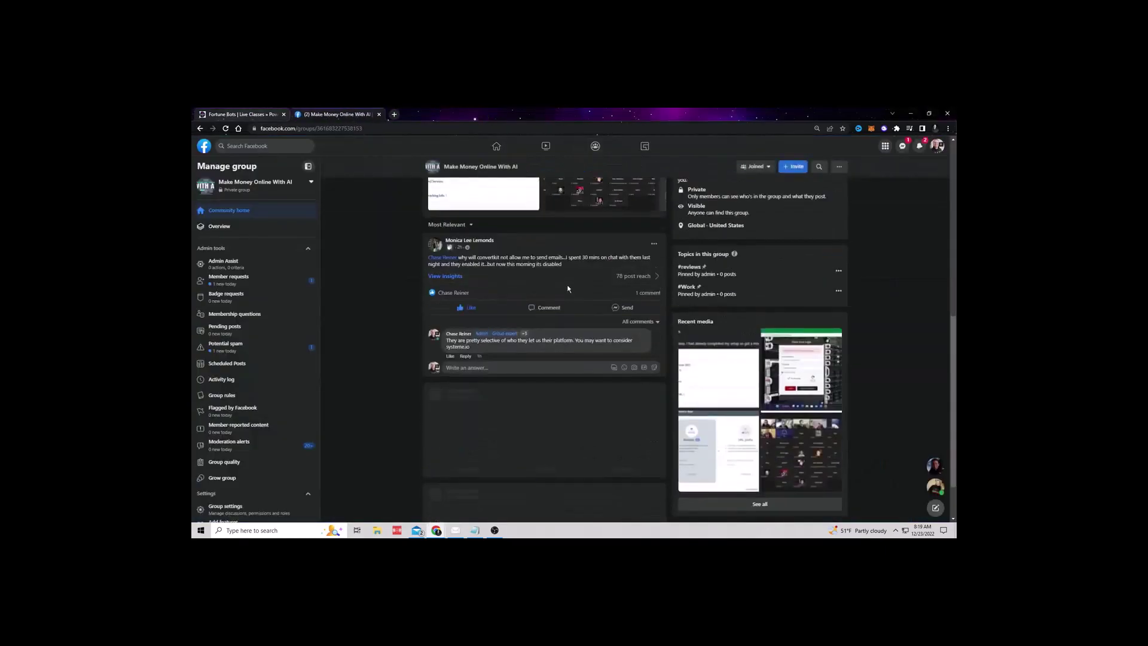
scroll(453, 259, "down", 10)
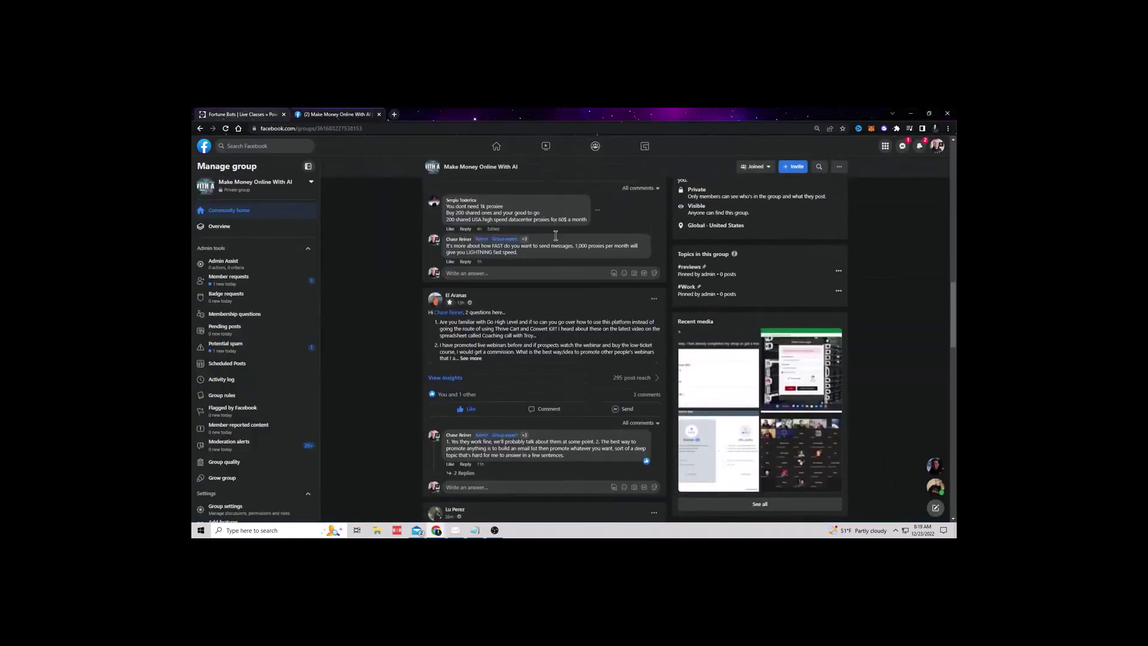
scroll(556, 236, "down", 15)
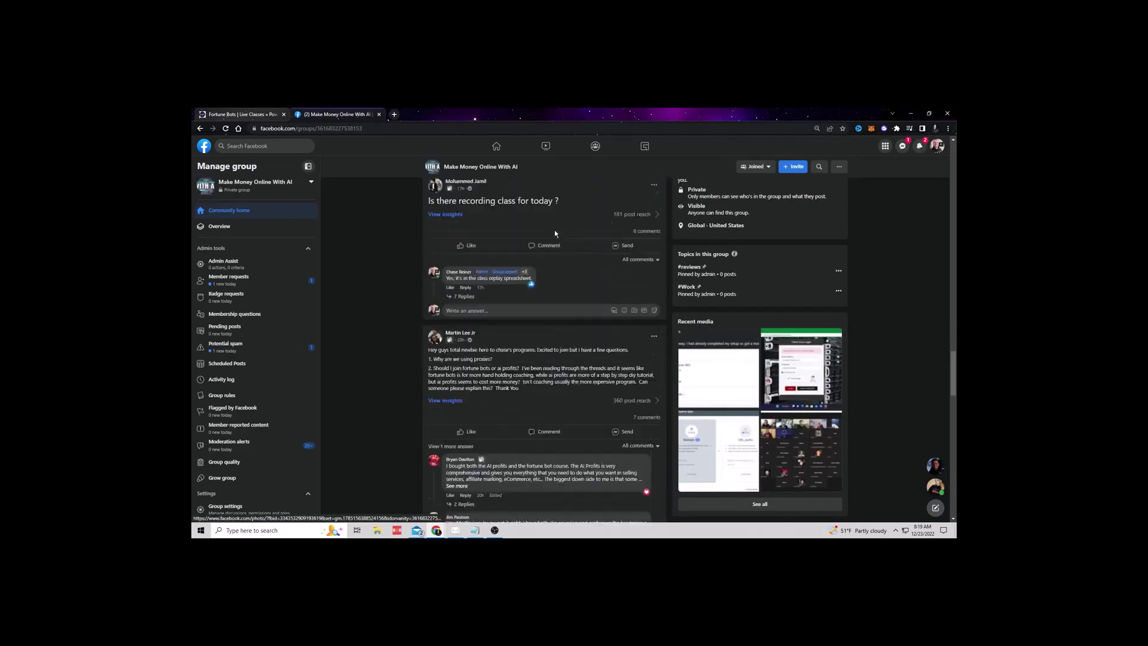
scroll(554, 233, "down", 15)
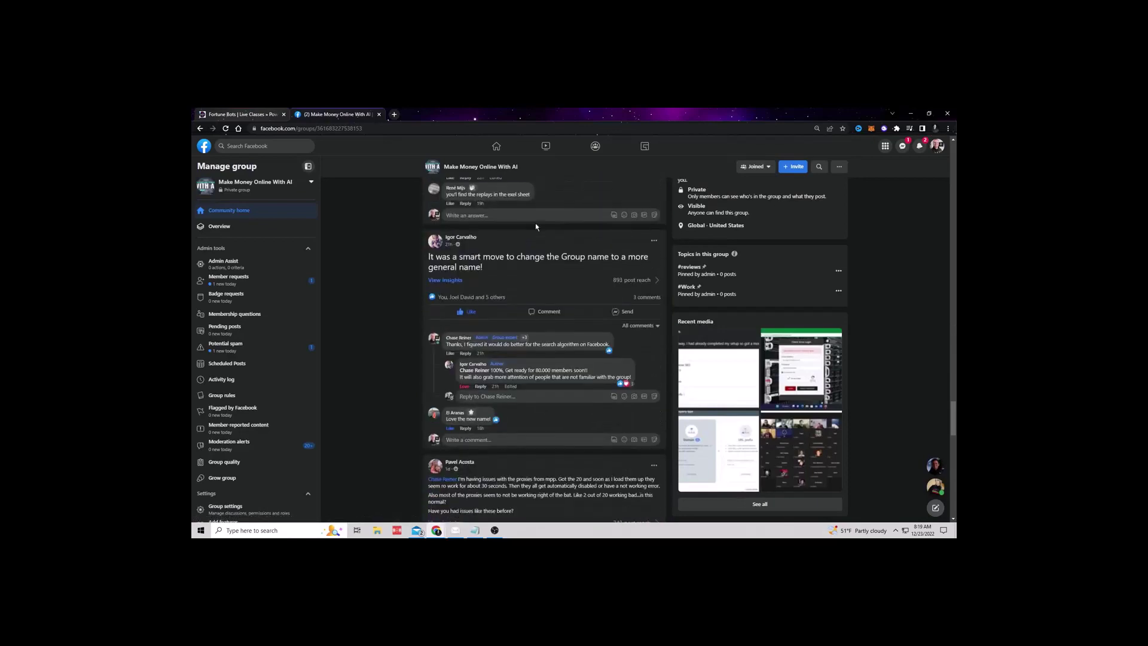
scroll(536, 220, "down", 10)
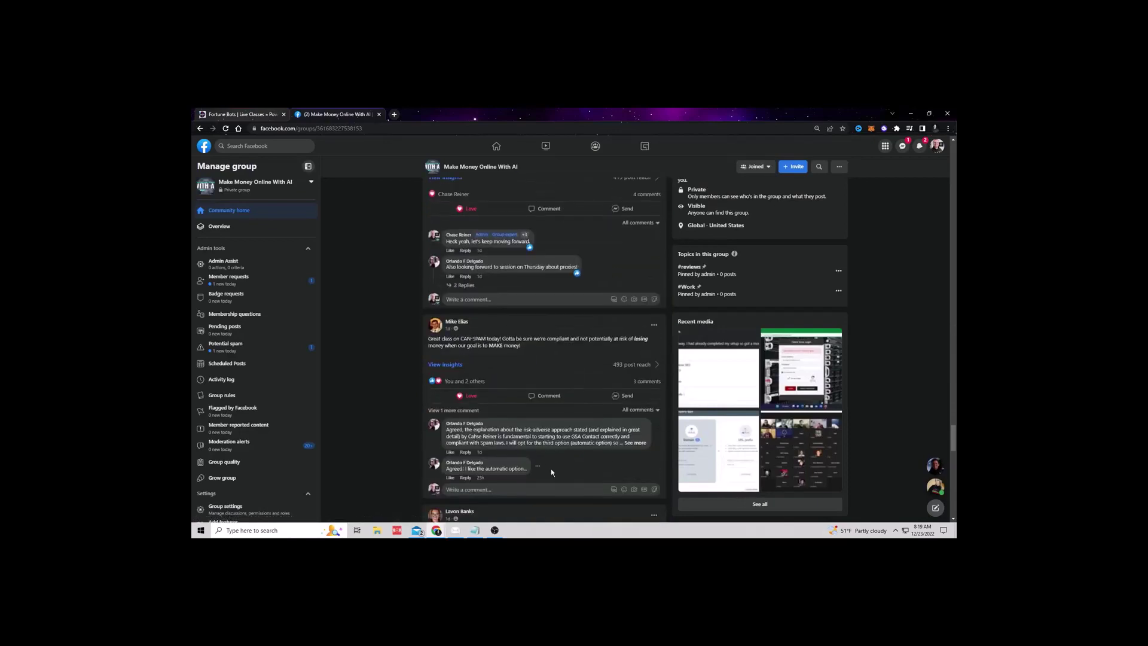
scroll(556, 329, "up", 10)
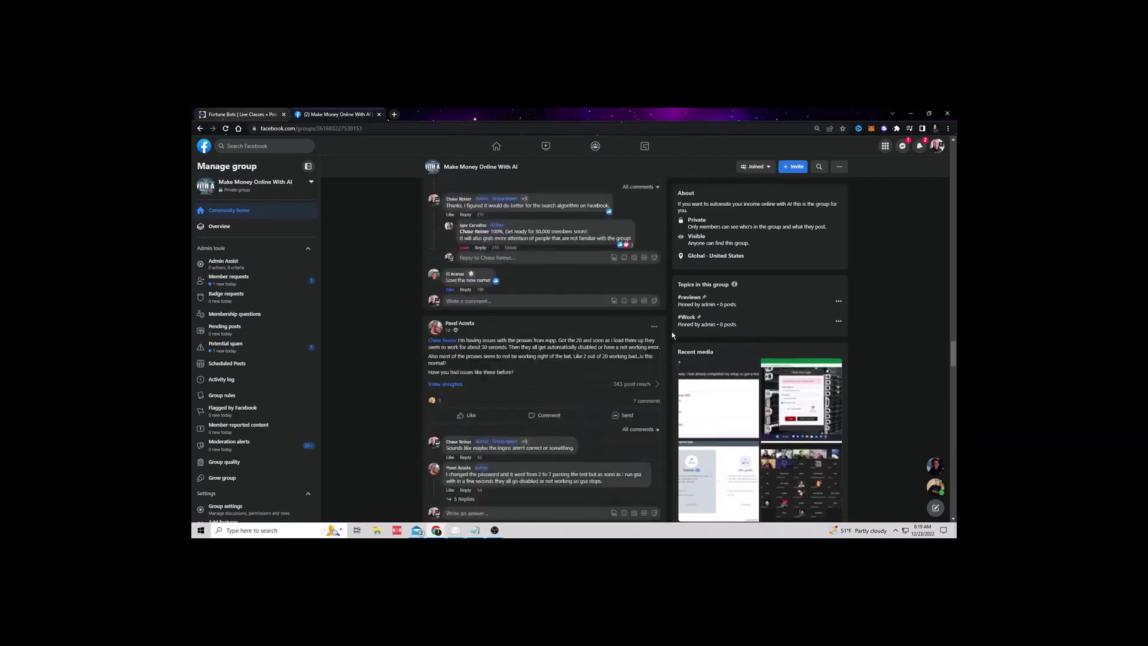
scroll(584, 336, "up", 10)
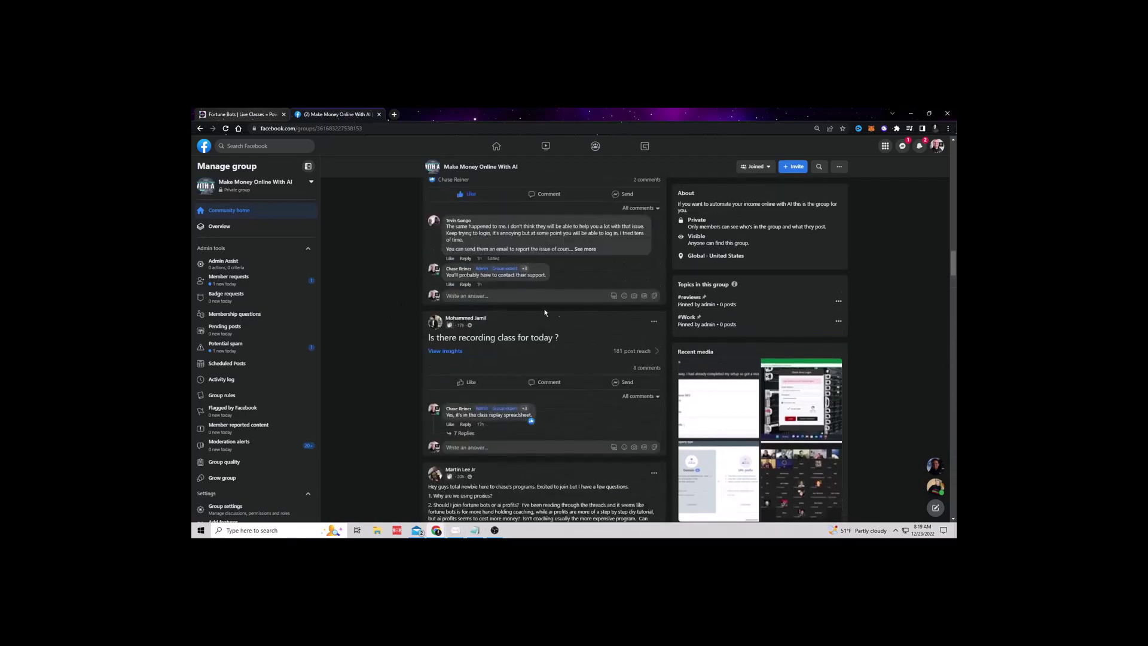
scroll(500, 316, "down", 10)
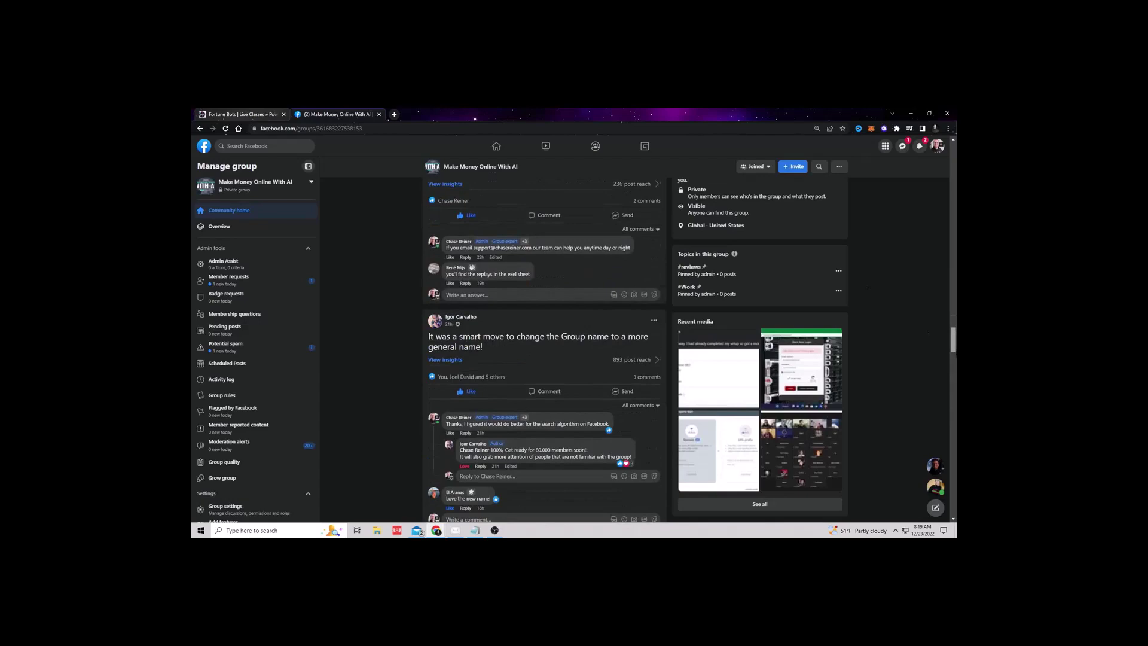
left_click_drag(952, 338, 951, 427)
scroll(571, 294, "down", 10)
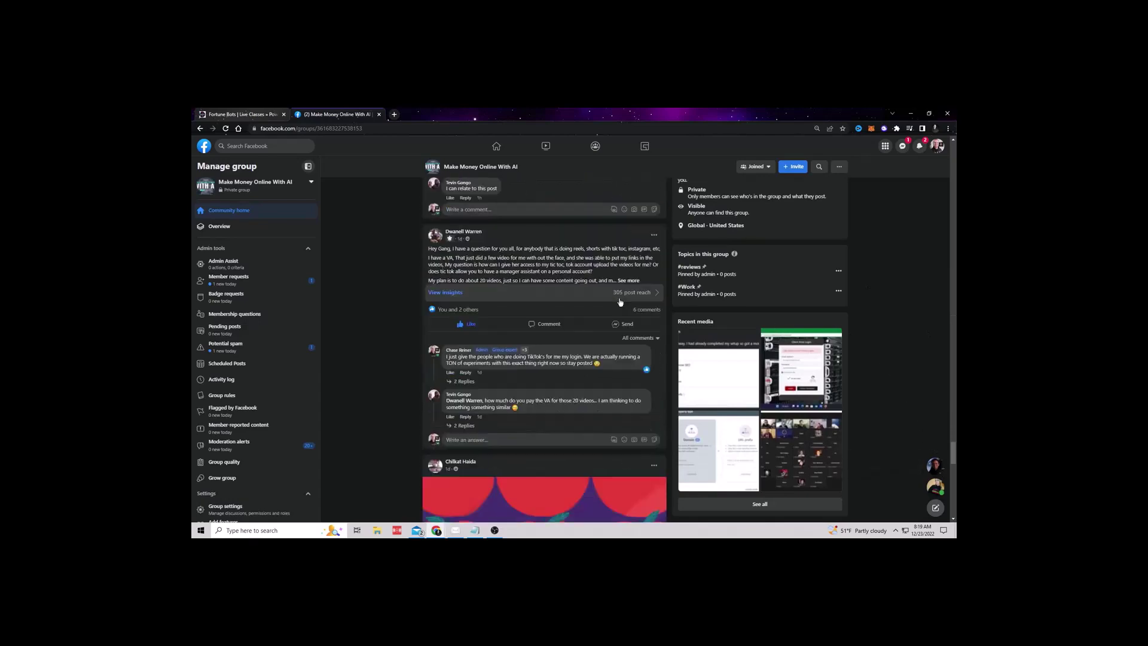
scroll(572, 293, "down", 10)
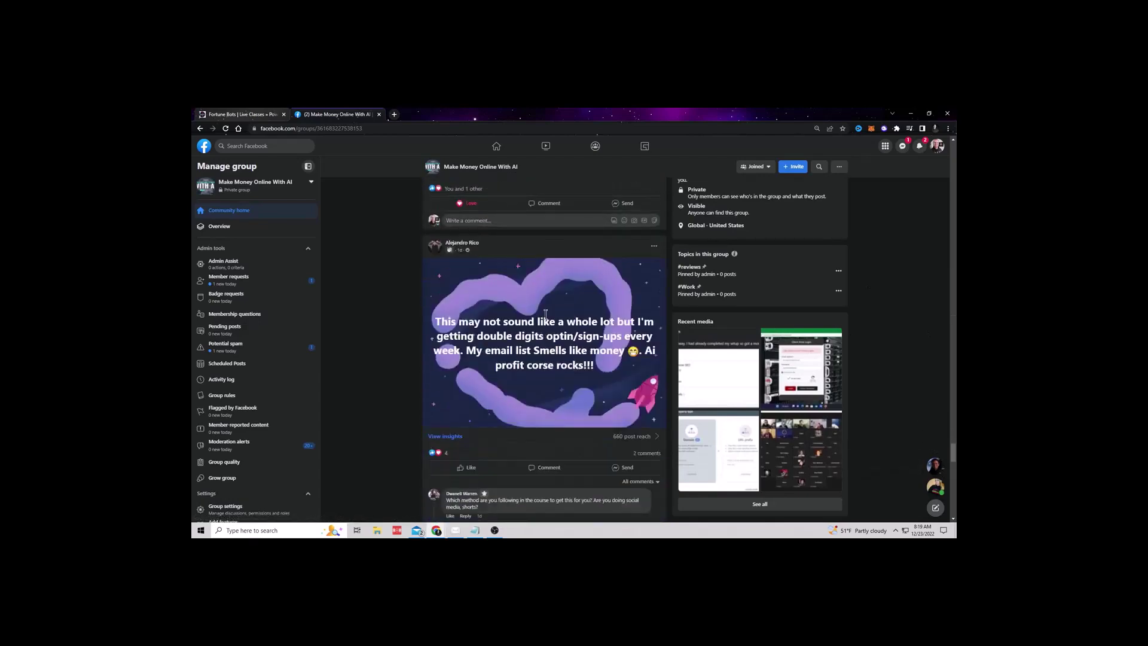
left_click(384, 128)
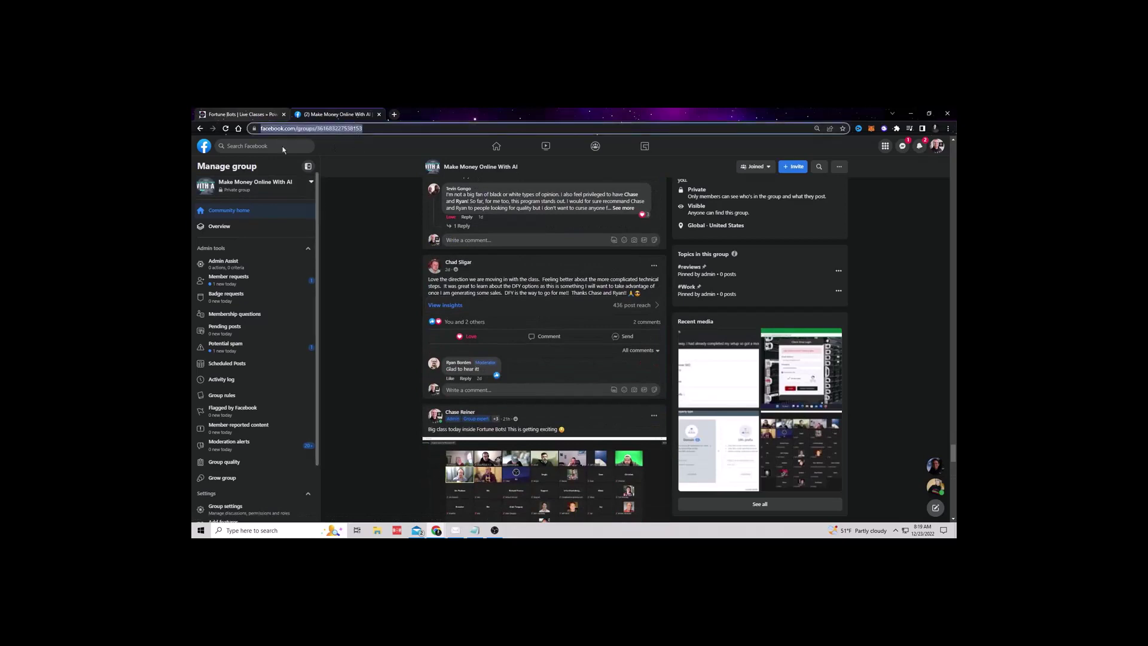